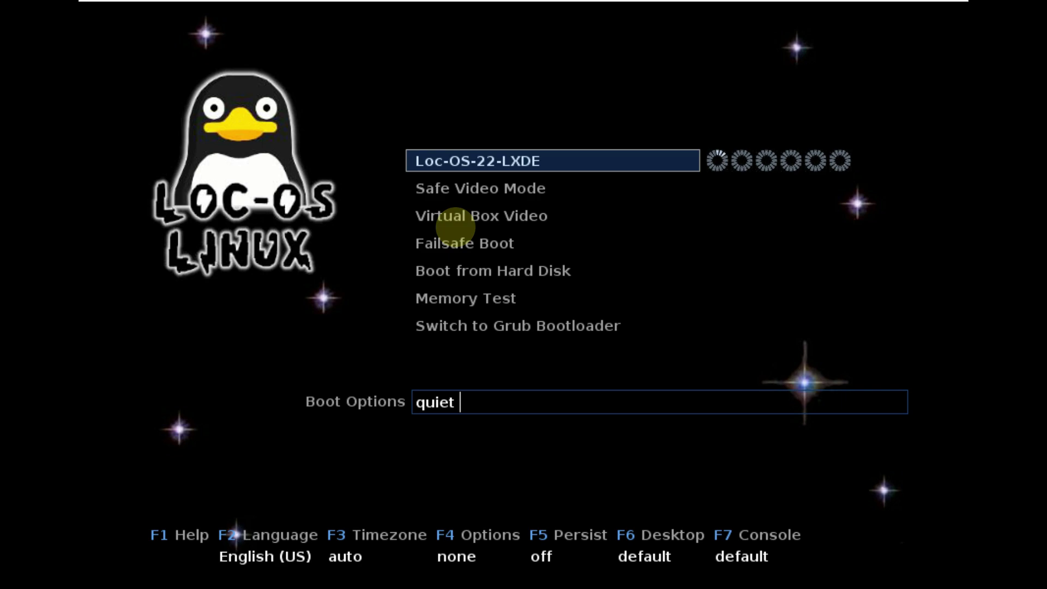
Look through the entries of the boot menu and go back to Loc-OS-22-LXDE.
key(Down)
key(Down)
key(Down)
key(Down)
key(Down)
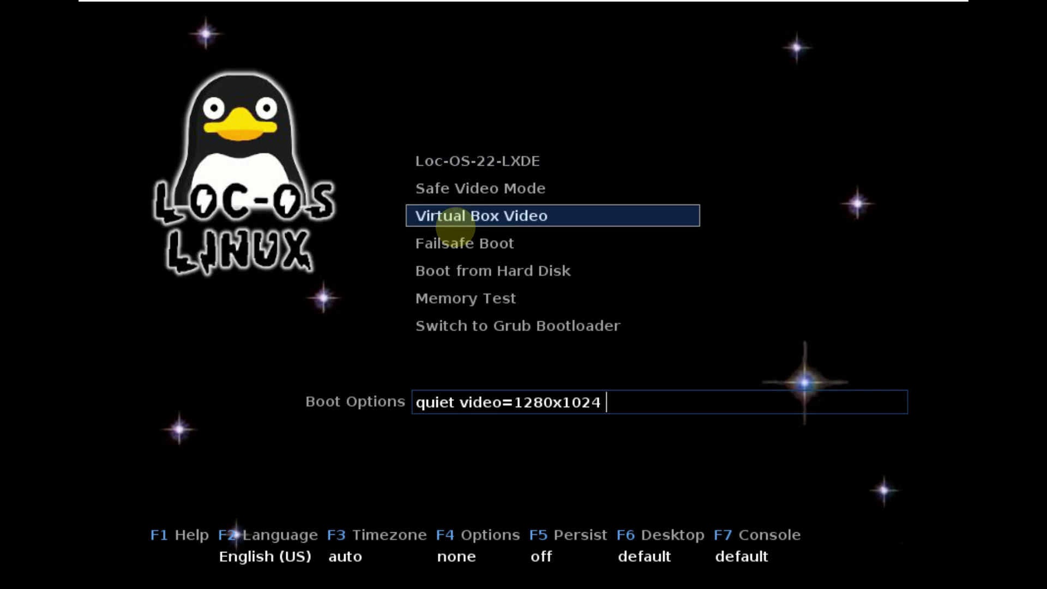
key(Down)
key(Up)
key(Up)
key(Up)
key(Up)
key(Up)
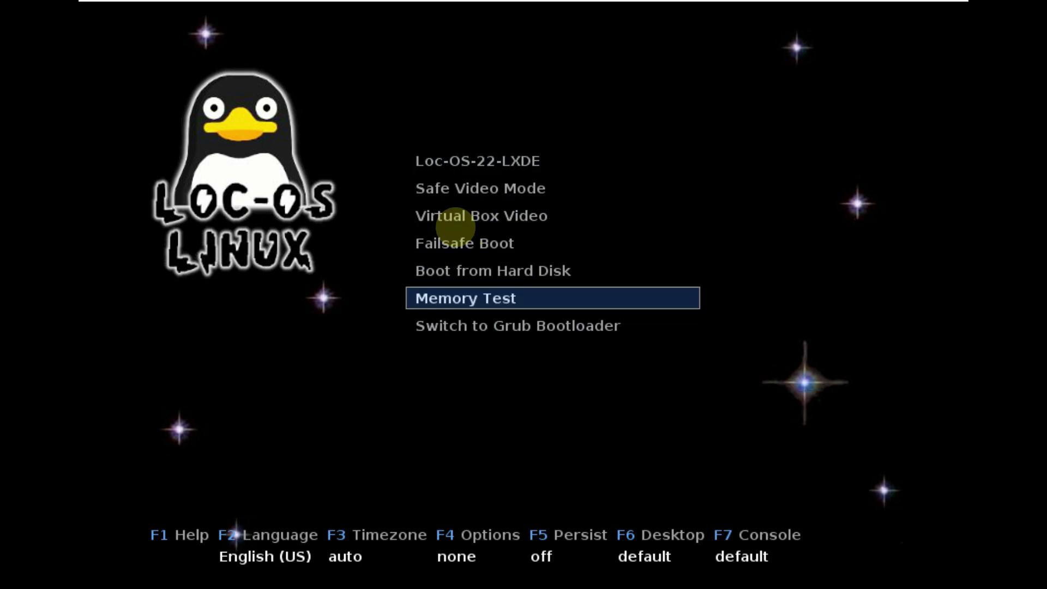
key(Up)
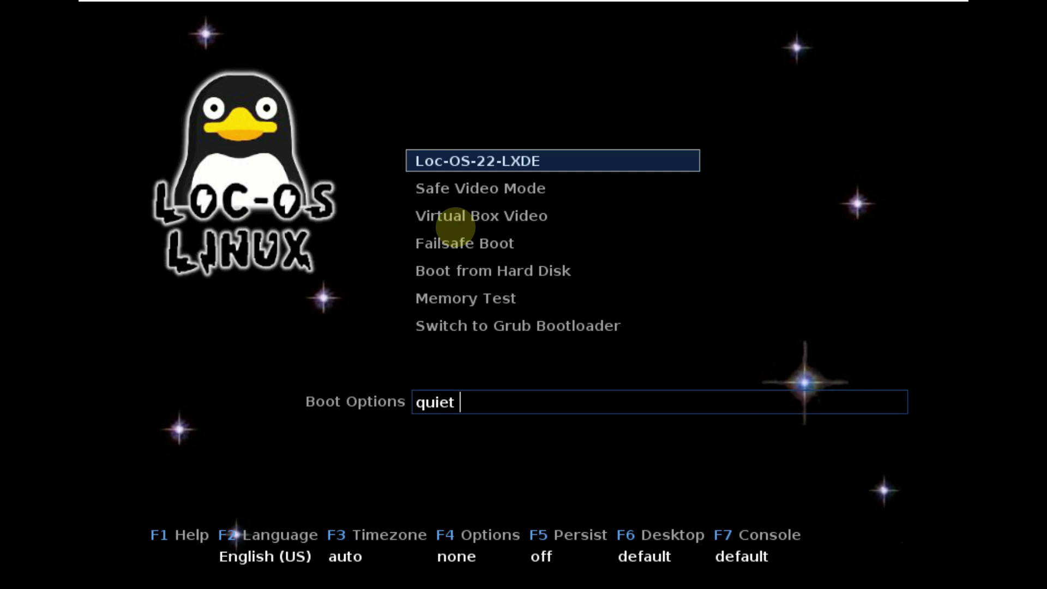
Look through the available boot languages and choose English (US).
key(F2)
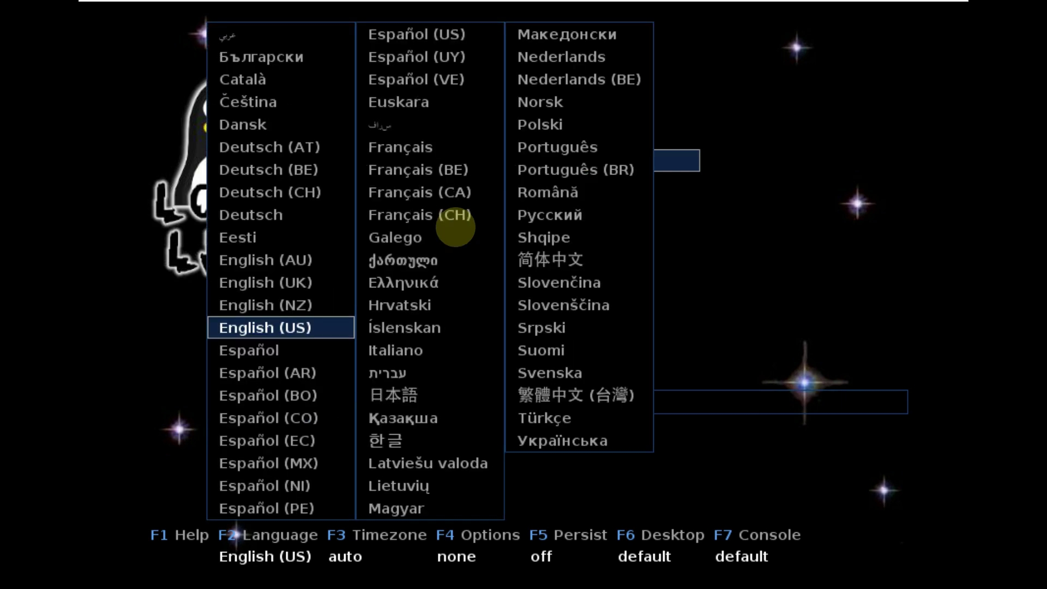
key(Right)
key(Up)
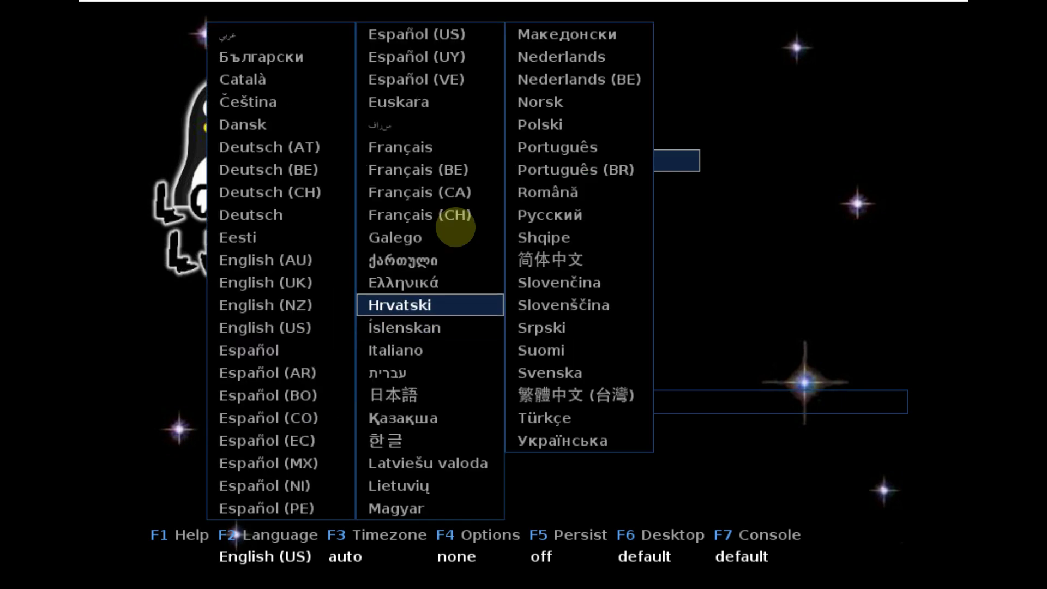
key(Left)
key(Down)
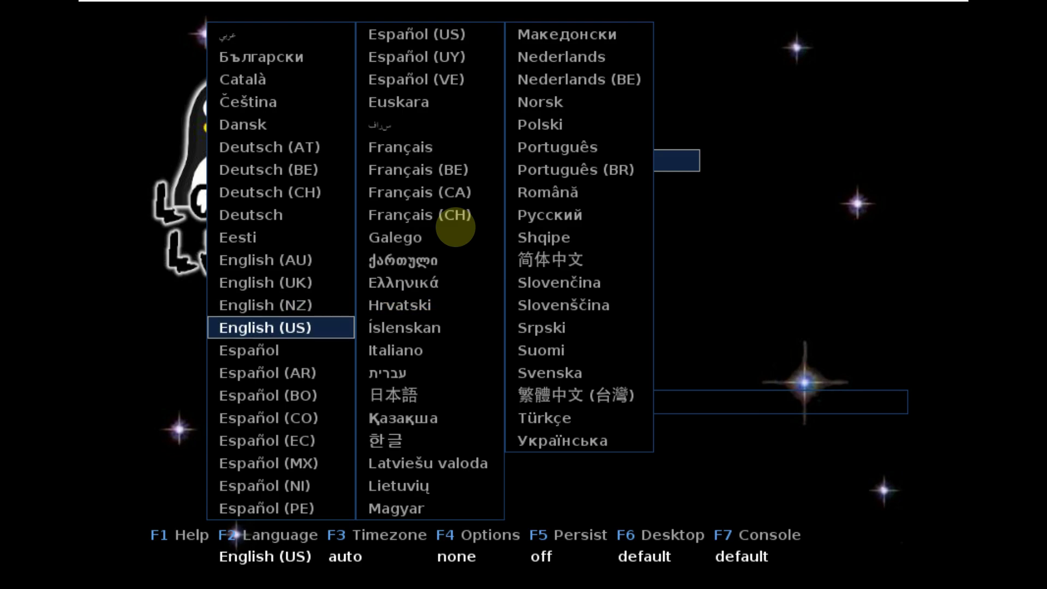
key(Return)
Set the boot timezone to Los Angeles.
key(F3)
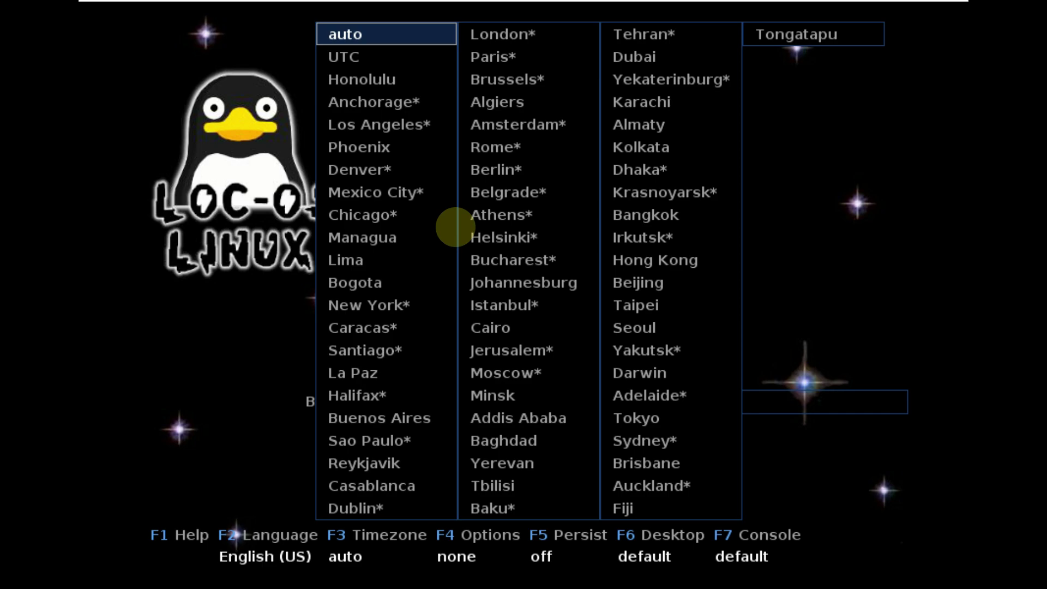
key(Down)
key(Down)
key(Down)
key(Down)
key(Return)
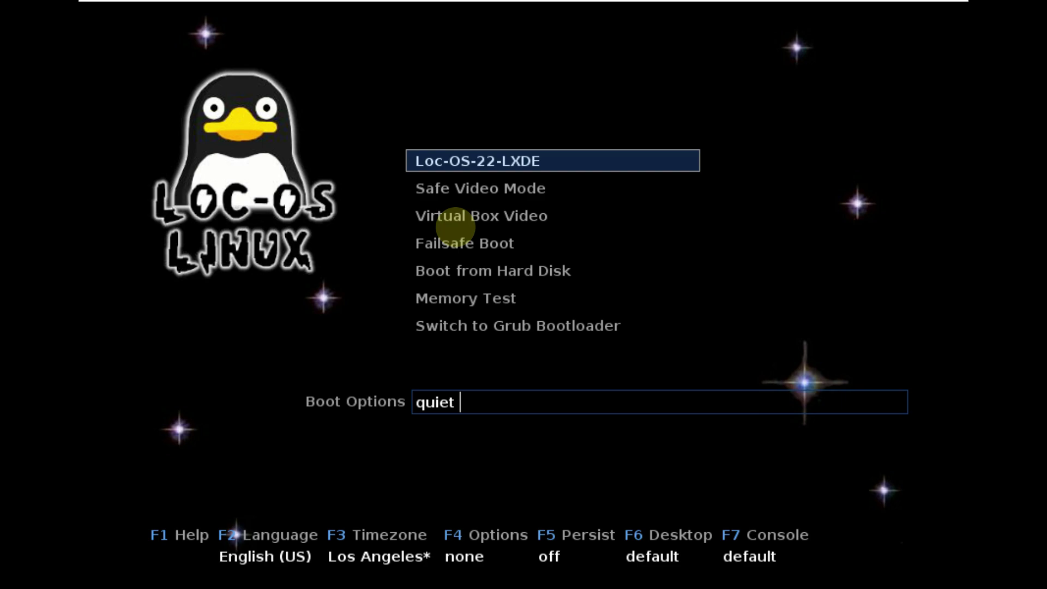
Examine the available boot options, persistence modes and console resolutions without choosing any.
key(F4)
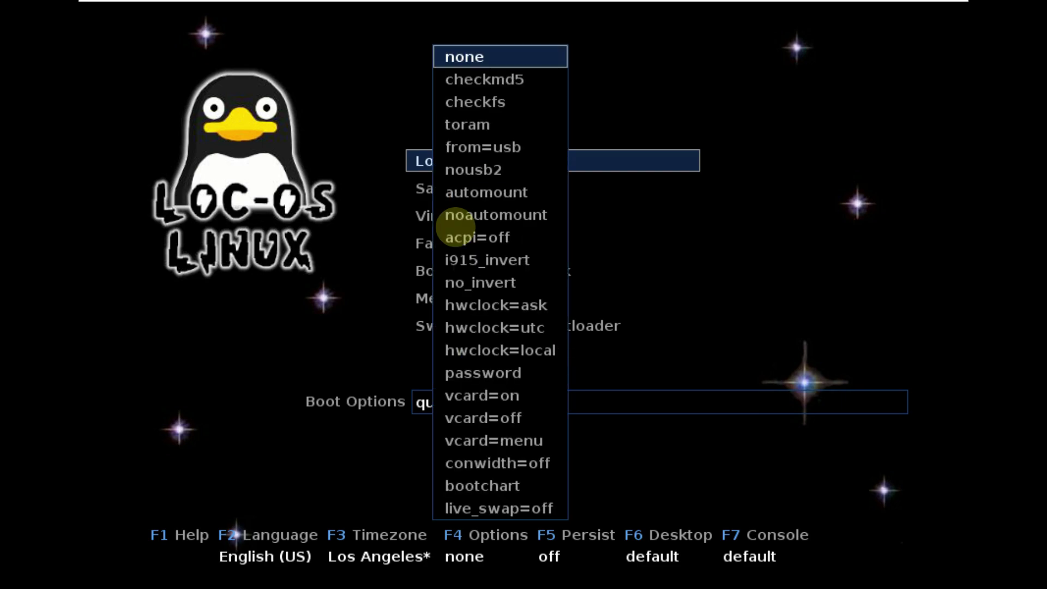
key(Escape)
key(F4)
key(Escape)
key(F5)
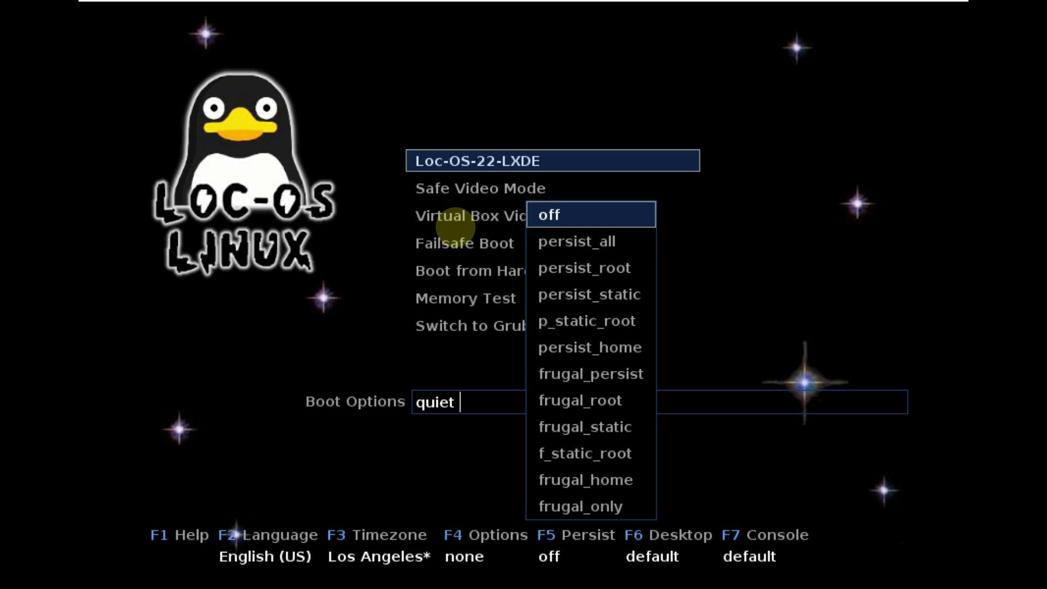
key(Escape)
key(F7)
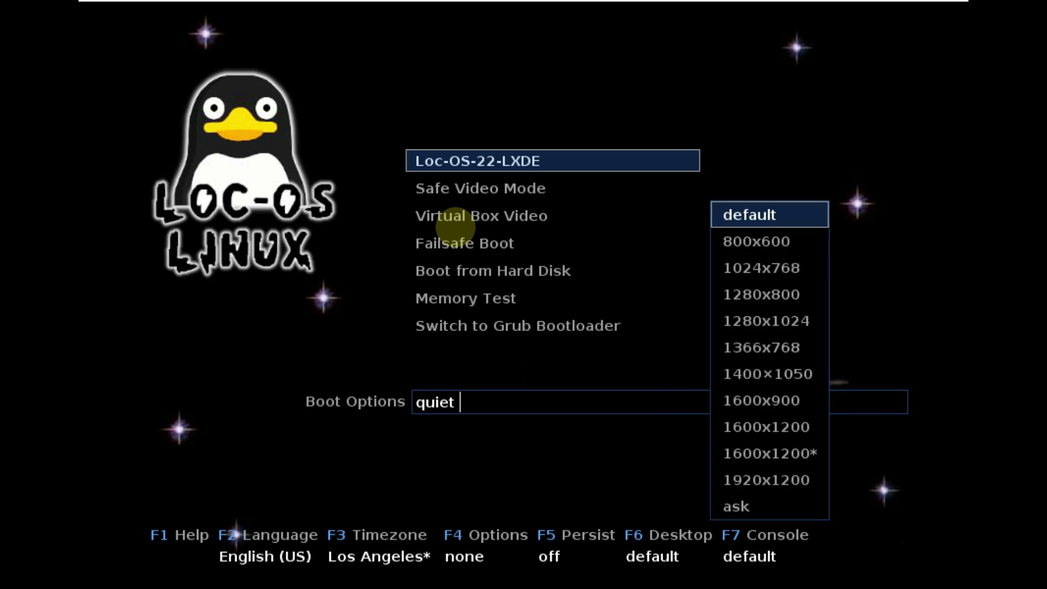
key(Escape)
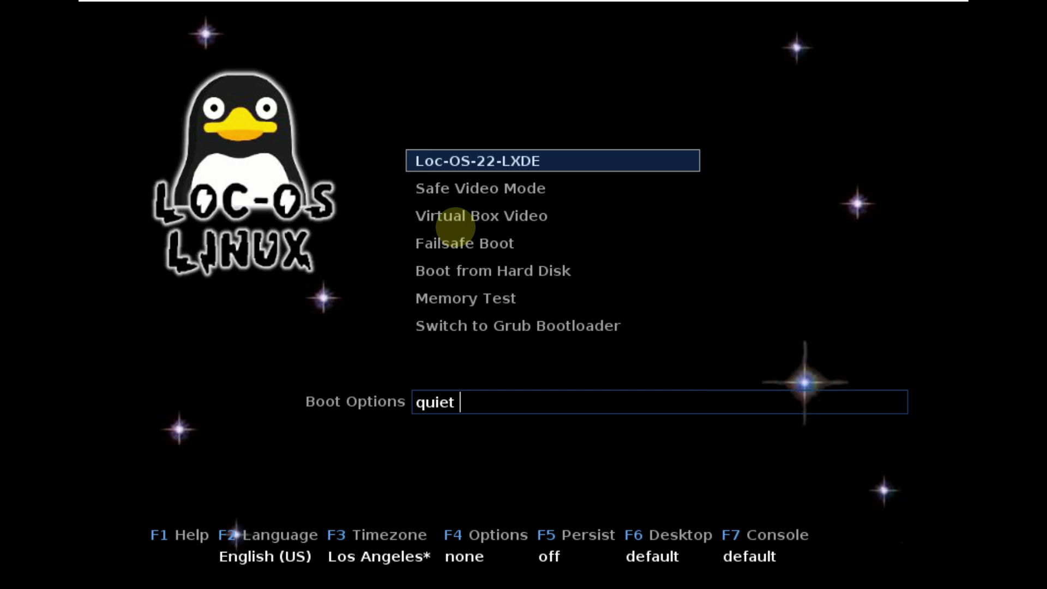
Boot the live system with the Loc-OS-22-LXDE entry.
key(Down)
key(Up)
key(Return)
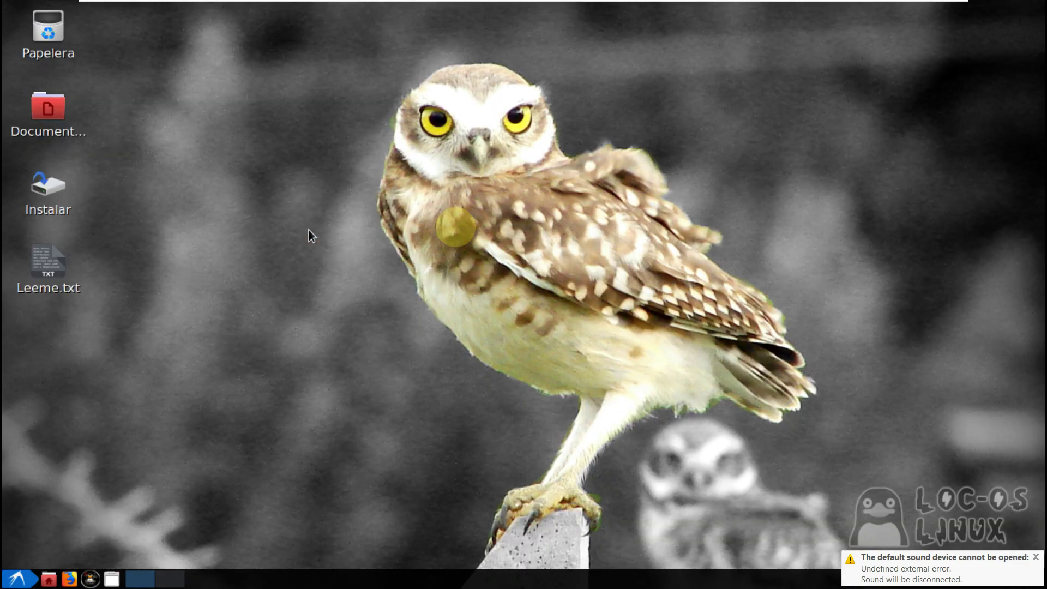
click(239, 425)
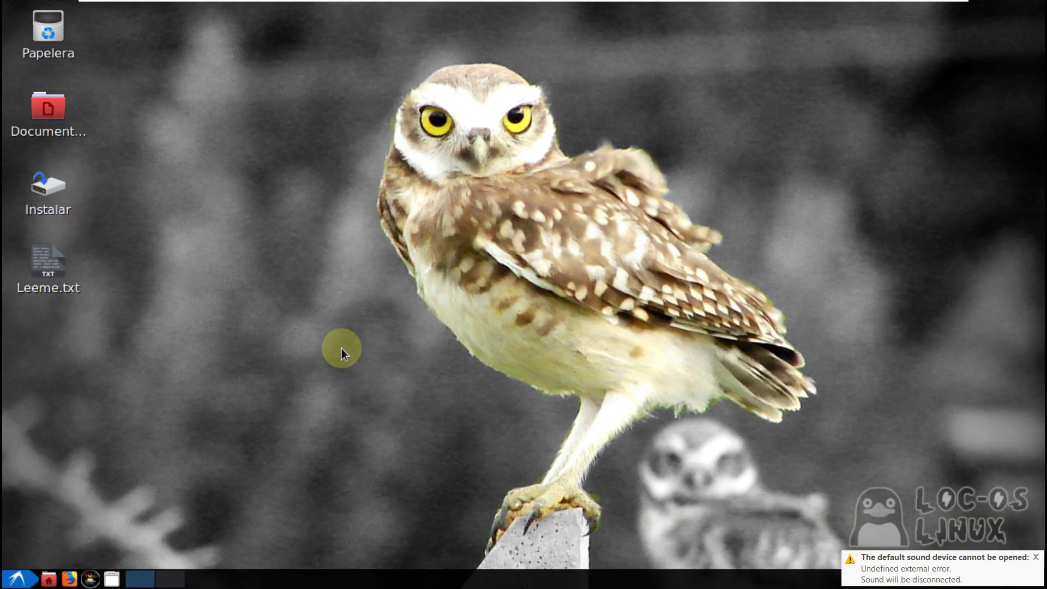
right_click(485, 183)
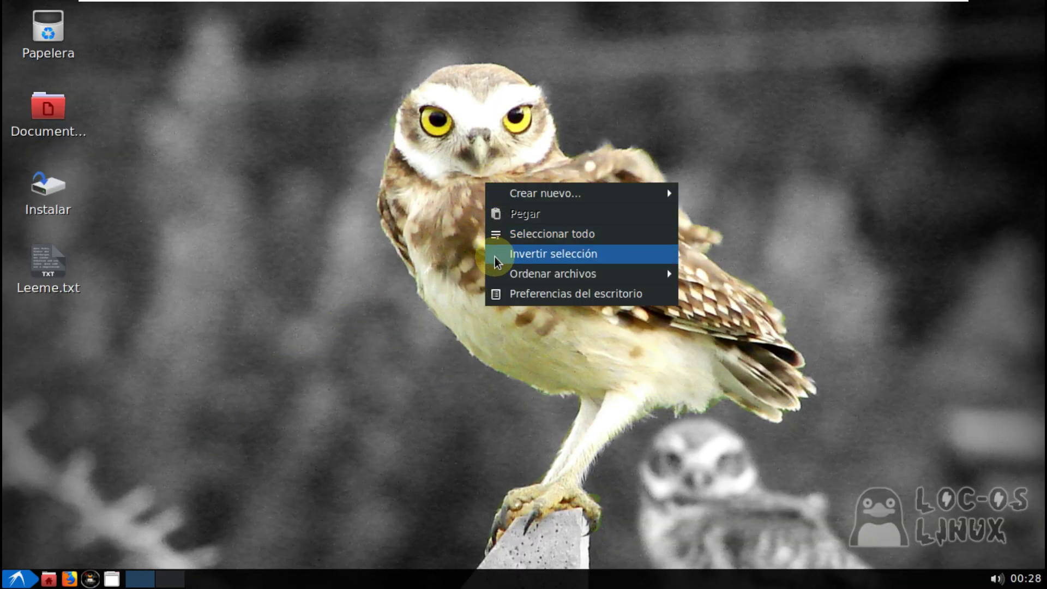
click(22, 508)
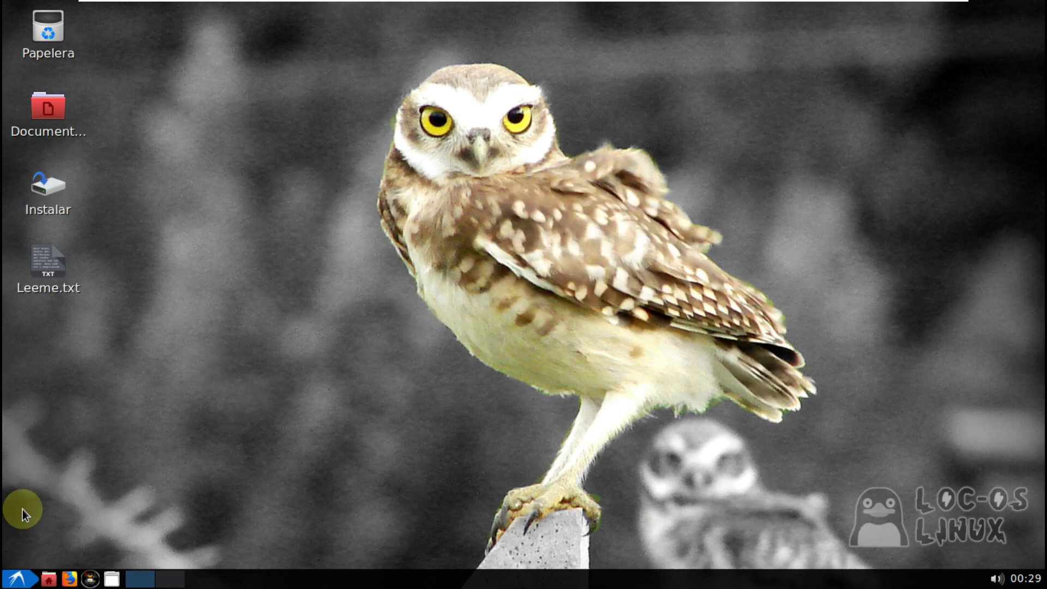
Look through the installed application categories and open the ARandR screen layout editor.
click(15, 577)
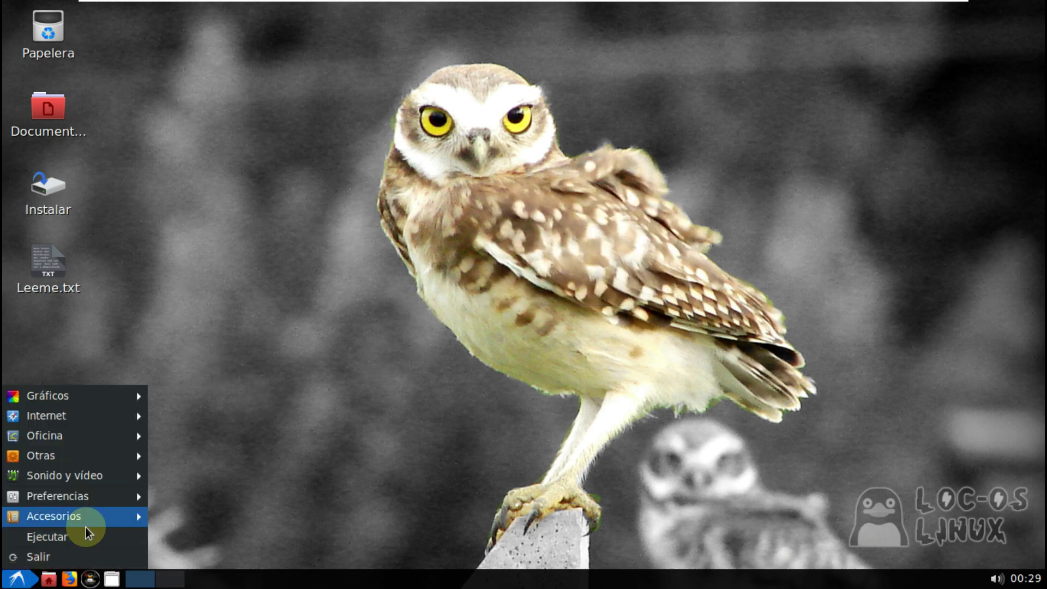
mouse_move(107, 388)
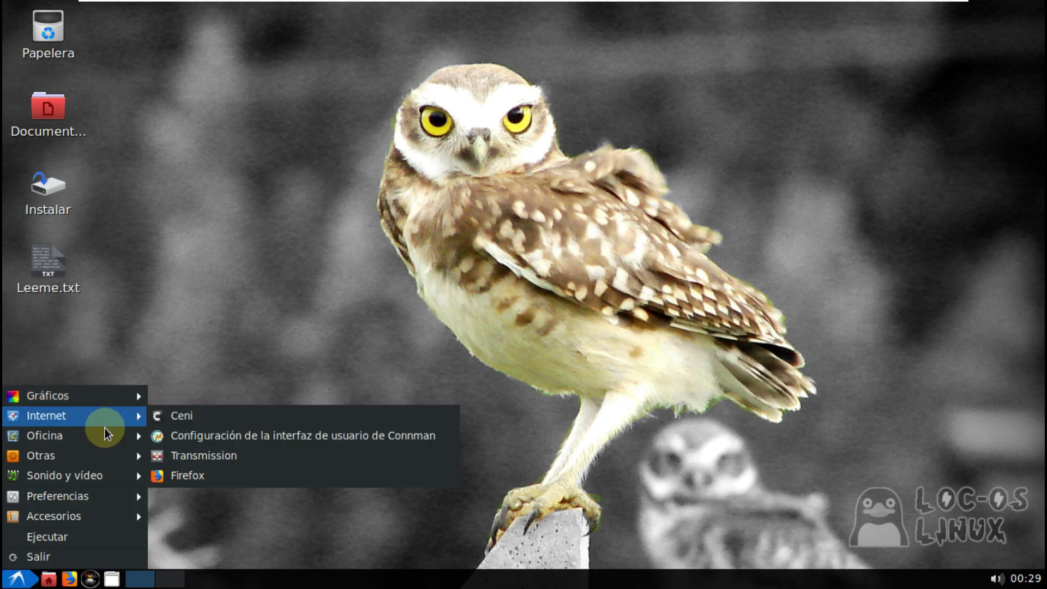
mouse_move(103, 431)
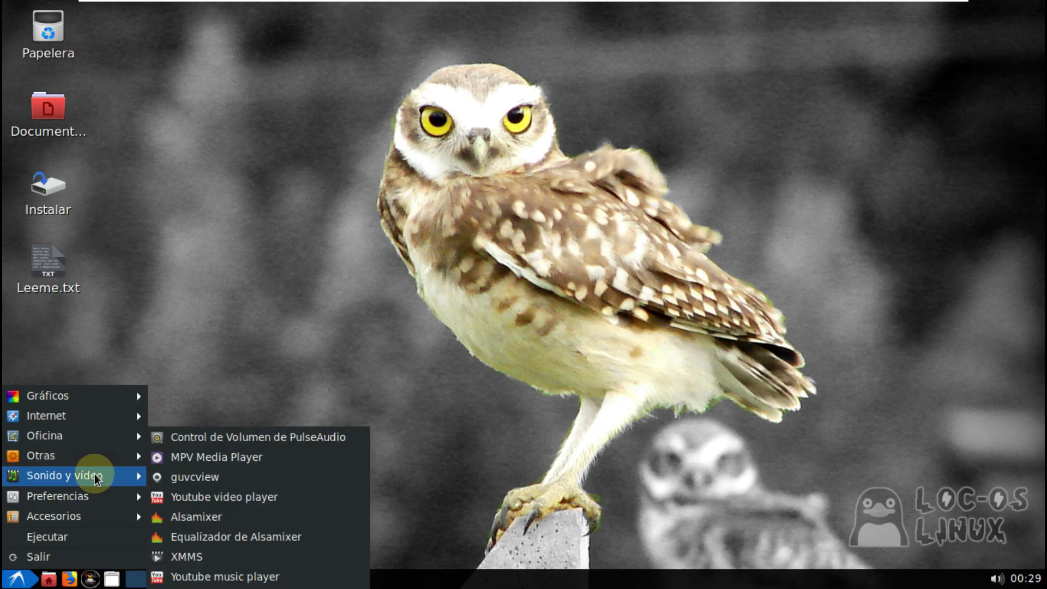
mouse_move(100, 496)
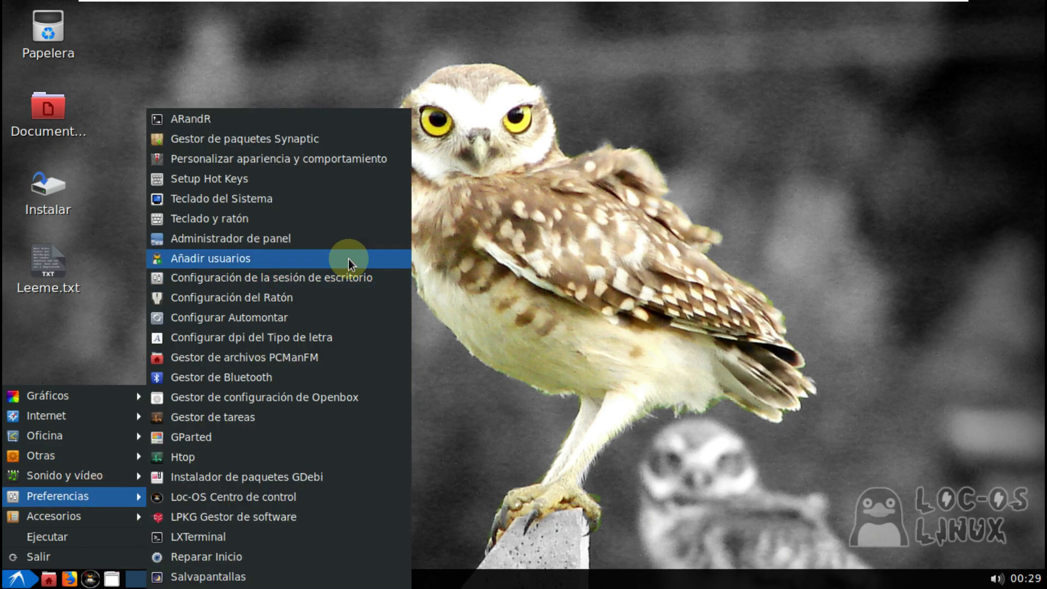
click(330, 119)
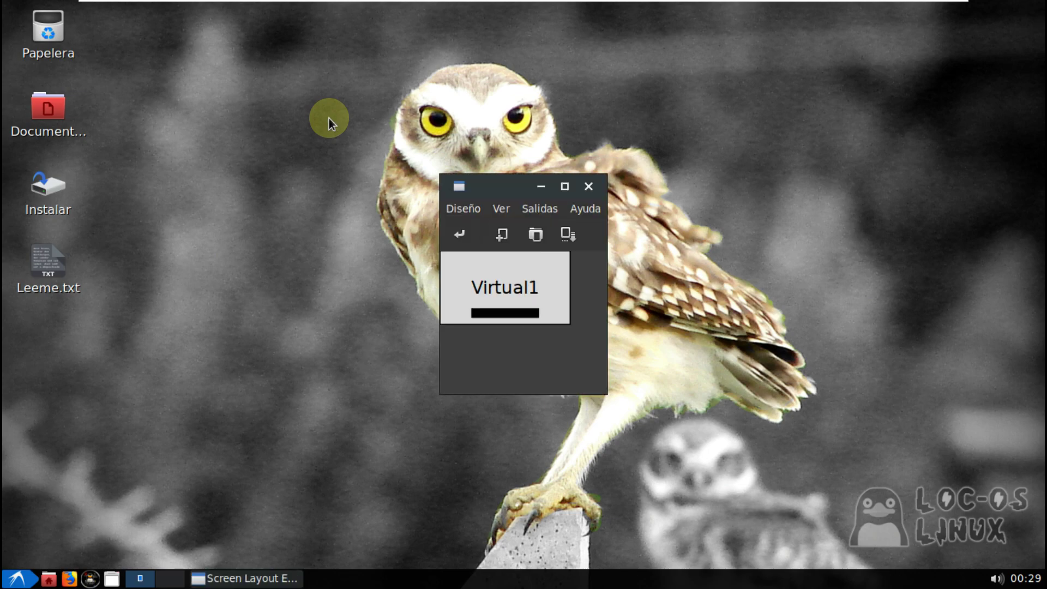
Examine the view scale choices and the Virtual1 output options in the screen layout editor.
click(505, 210)
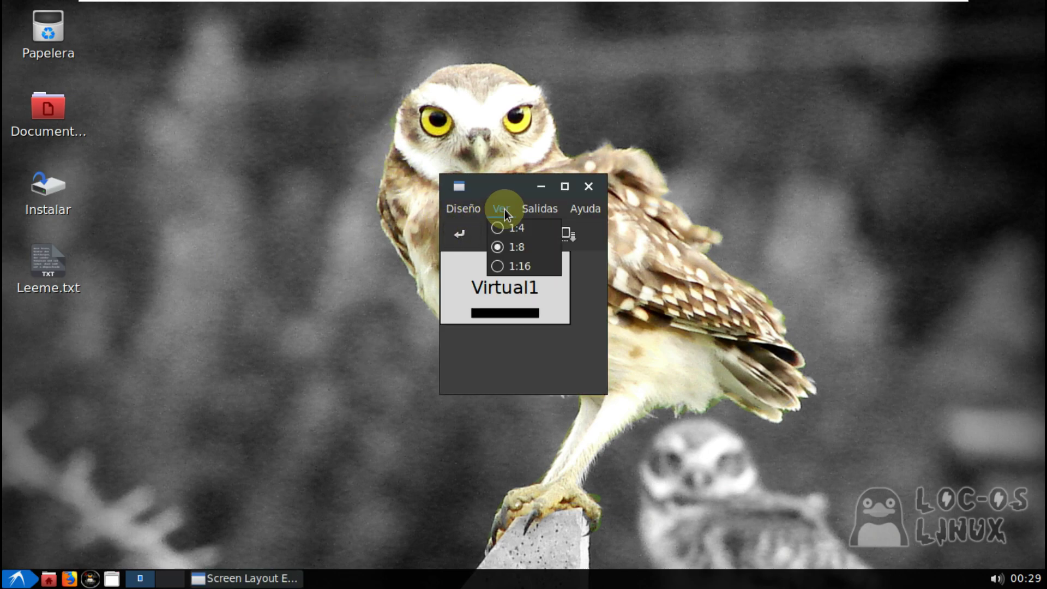
mouse_move(565, 226)
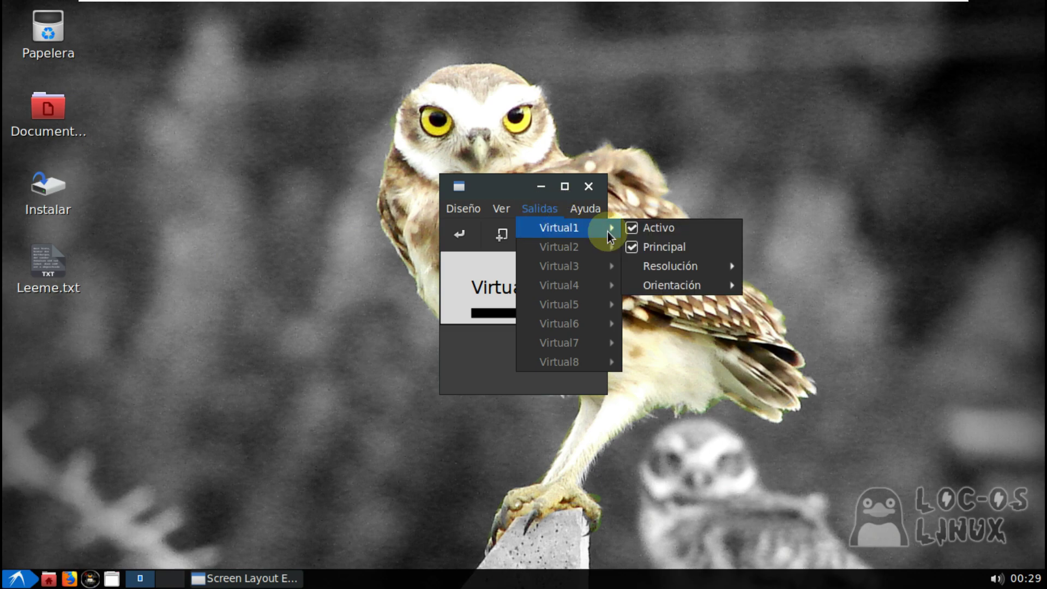
mouse_move(666, 266)
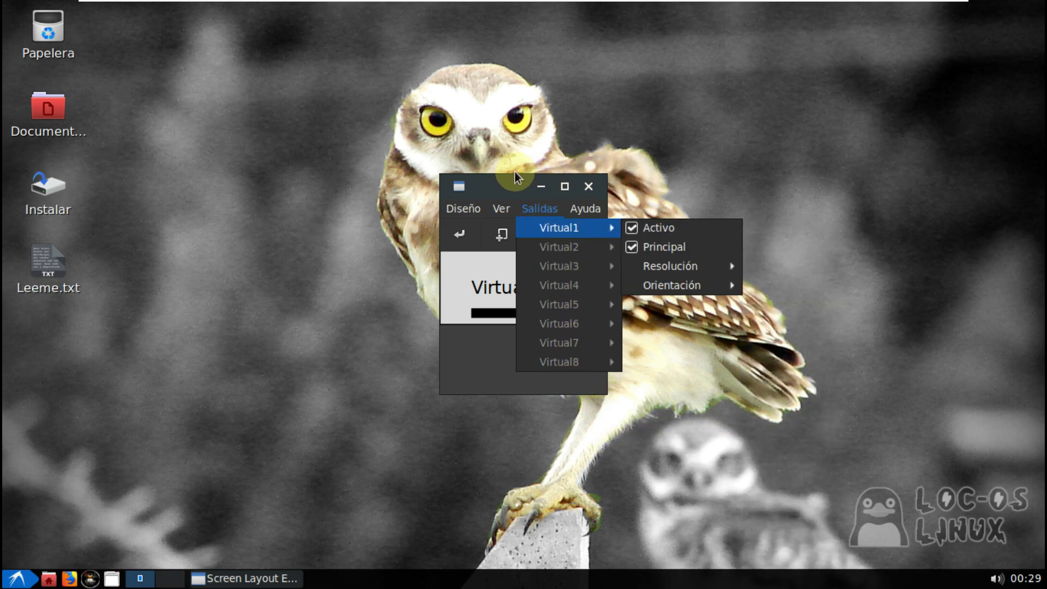
click(506, 183)
View the ARandR version information and close the screen layout editor.
click(594, 212)
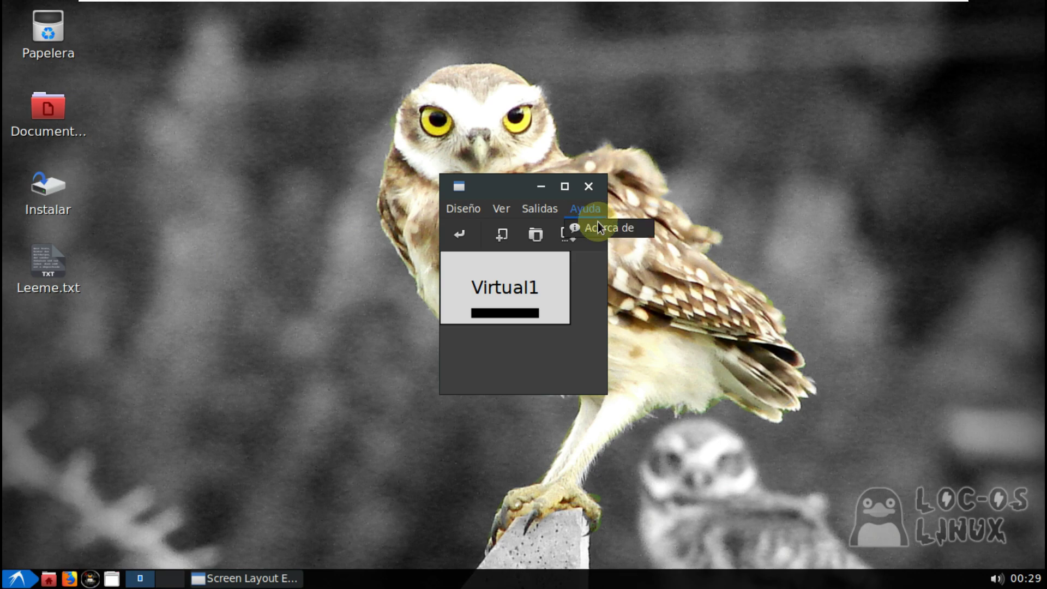
click(599, 227)
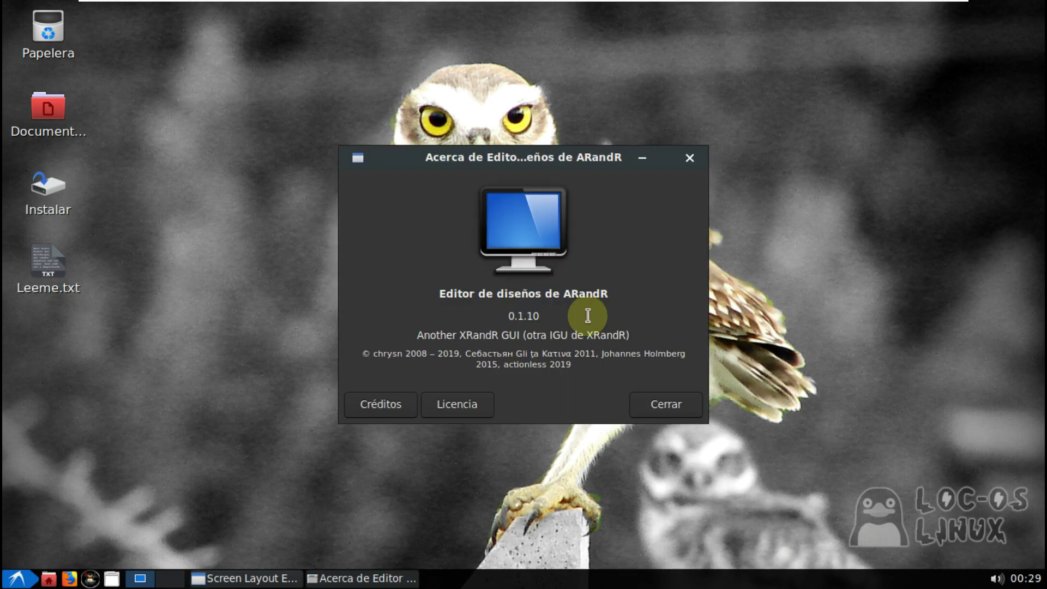
drag(588, 315, 441, 308)
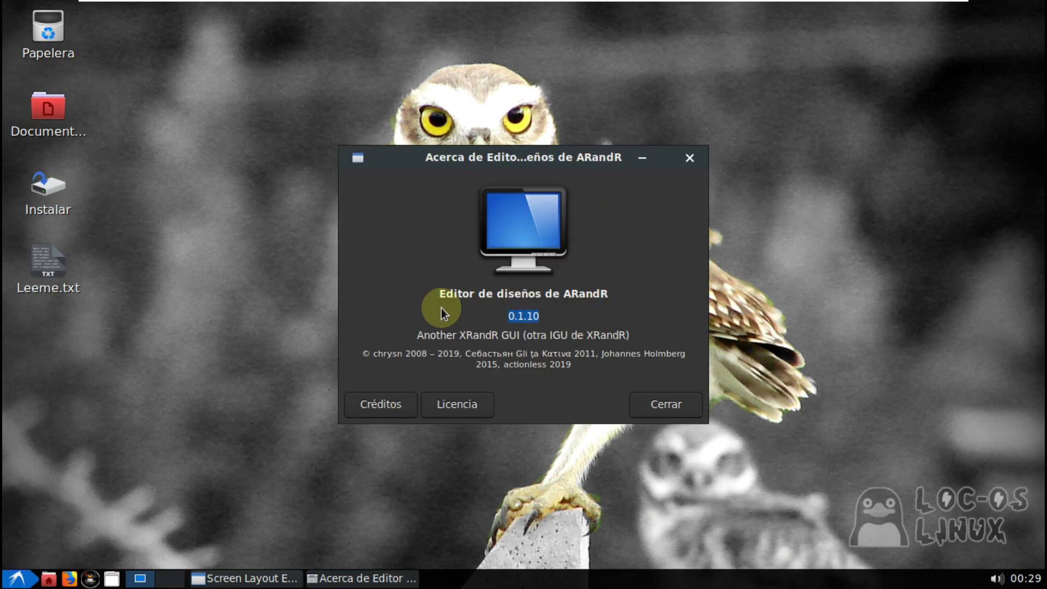
click(660, 407)
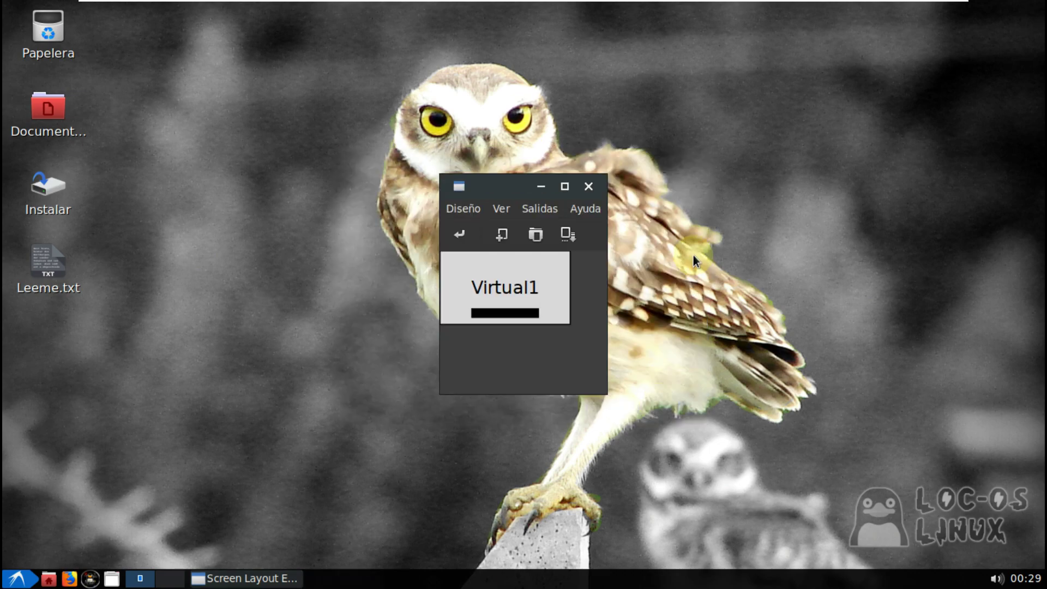
click(588, 186)
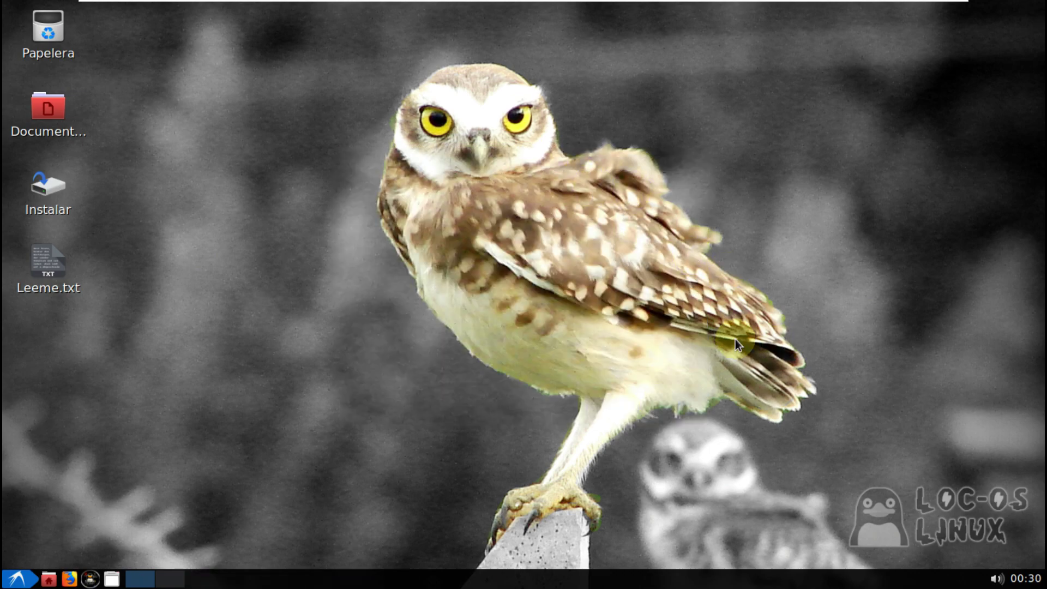
Open the Documentos folder from the desktop, view the file manager's version information and close the folder.
double_click(56, 96)
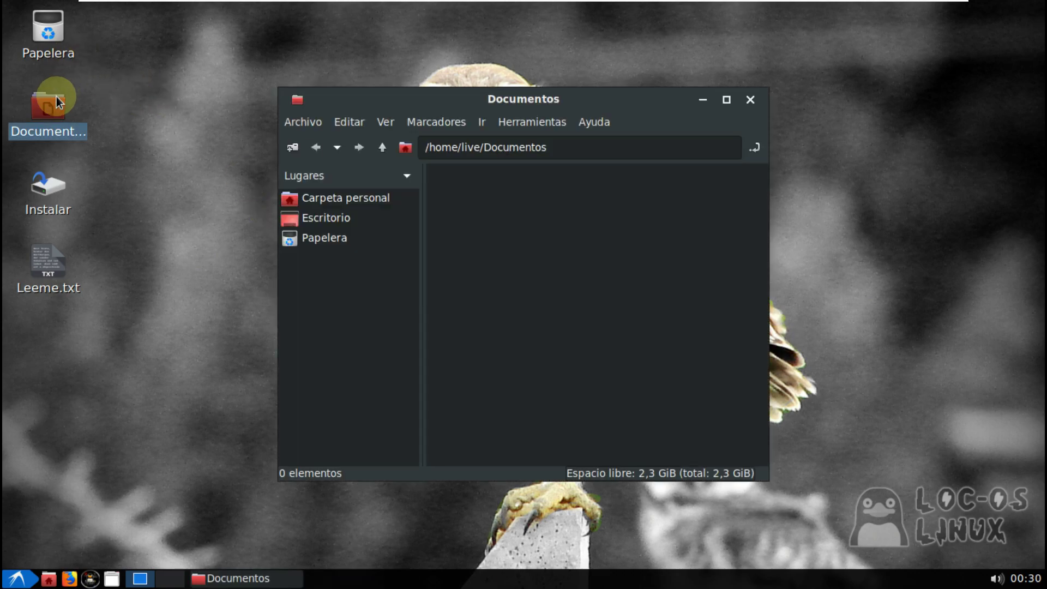
click(594, 123)
click(601, 145)
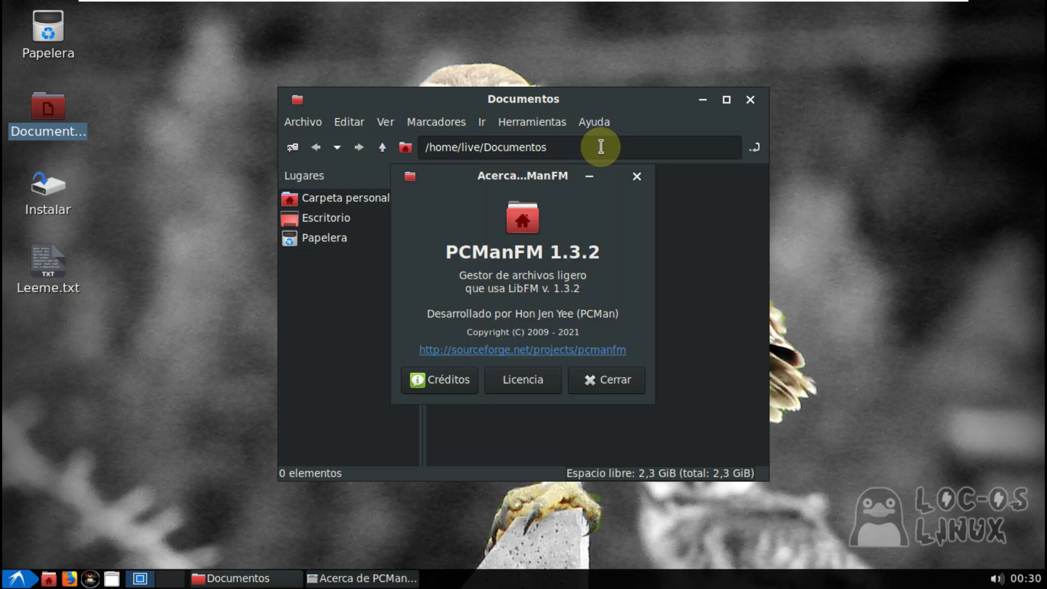
click(637, 177)
click(751, 100)
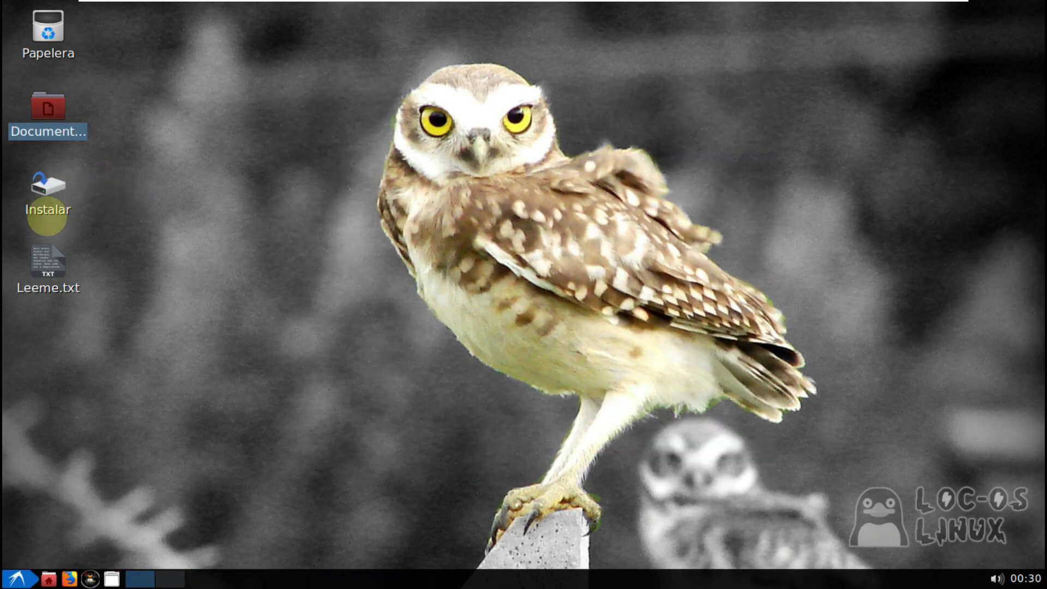
click(17, 578)
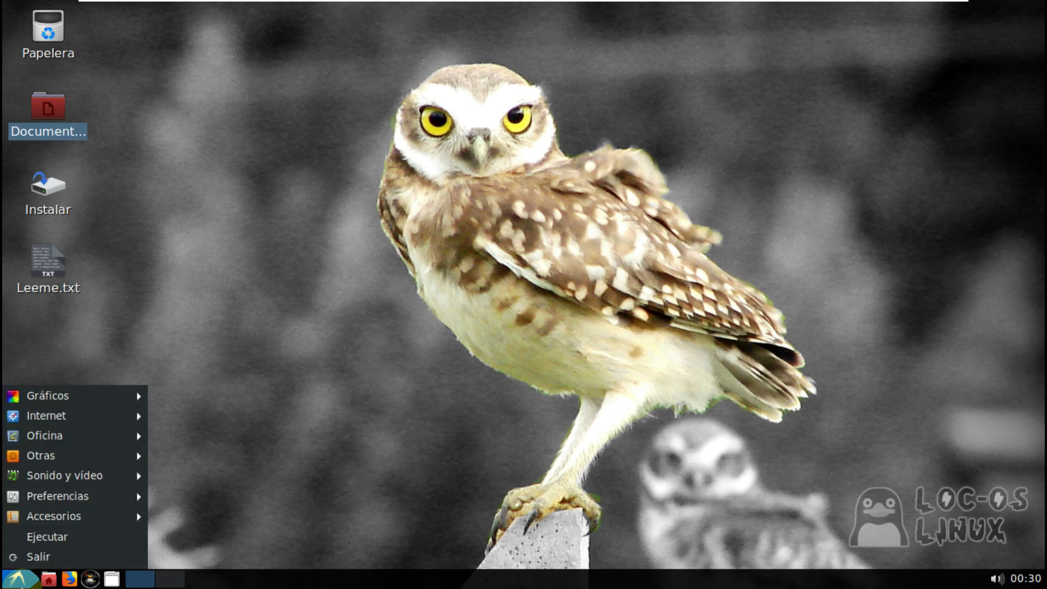
click(51, 543)
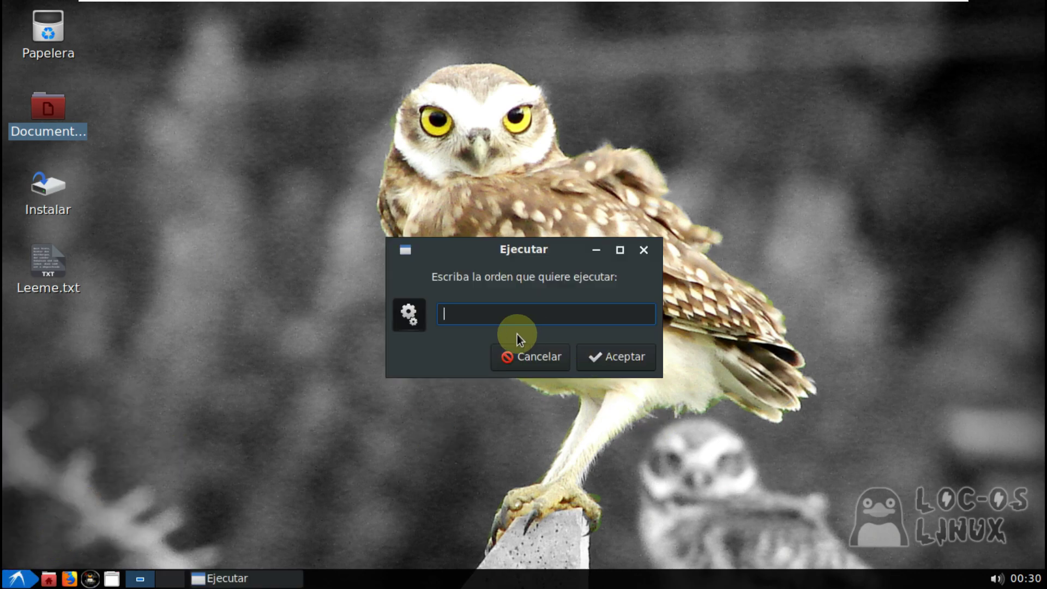
click(519, 360)
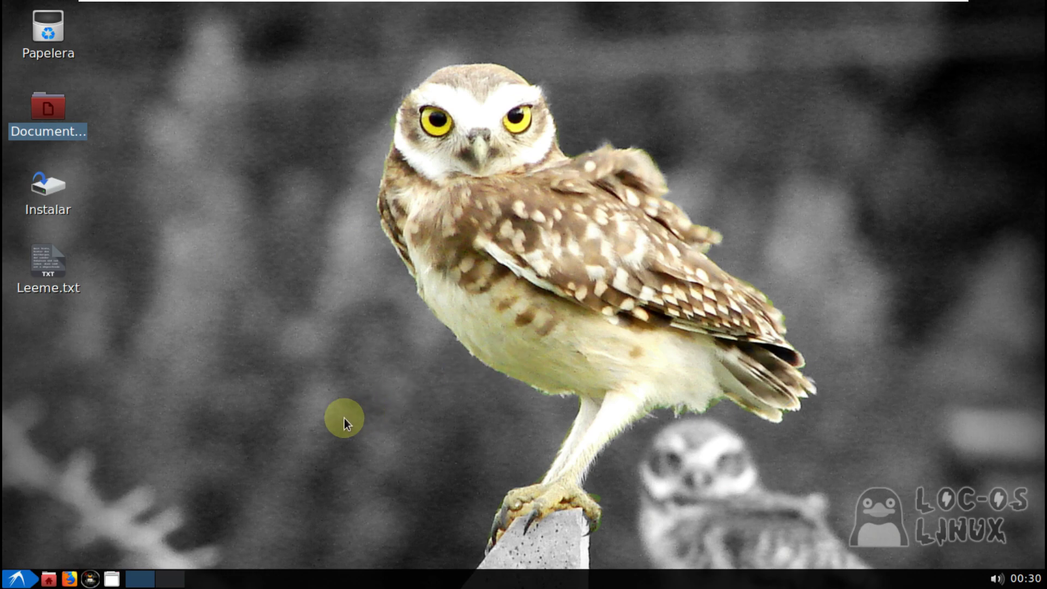
Open the Htop process viewer and display its processes as a tree.
click(18, 576)
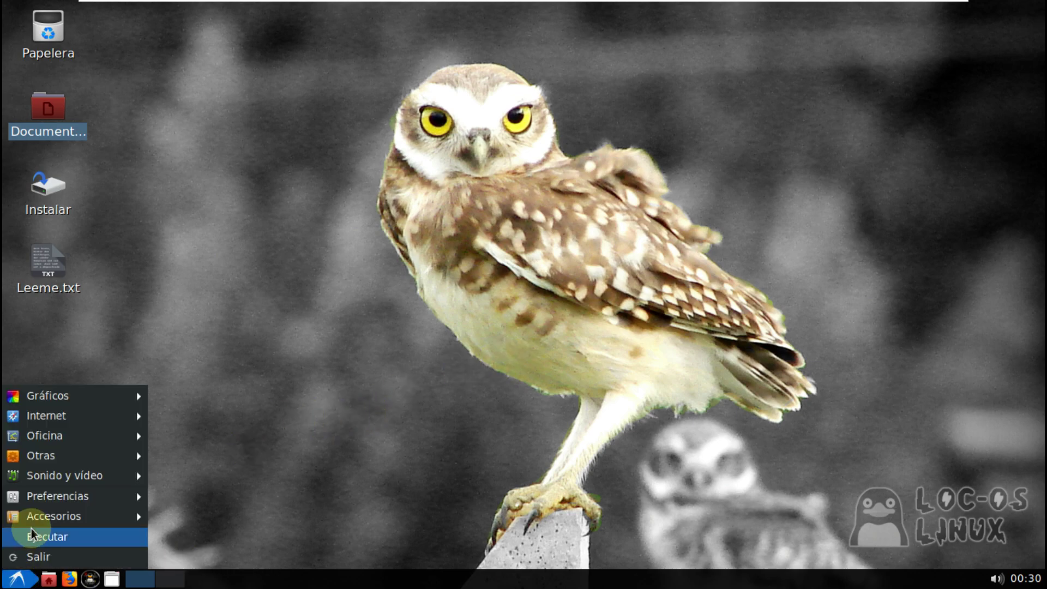
mouse_move(48, 513)
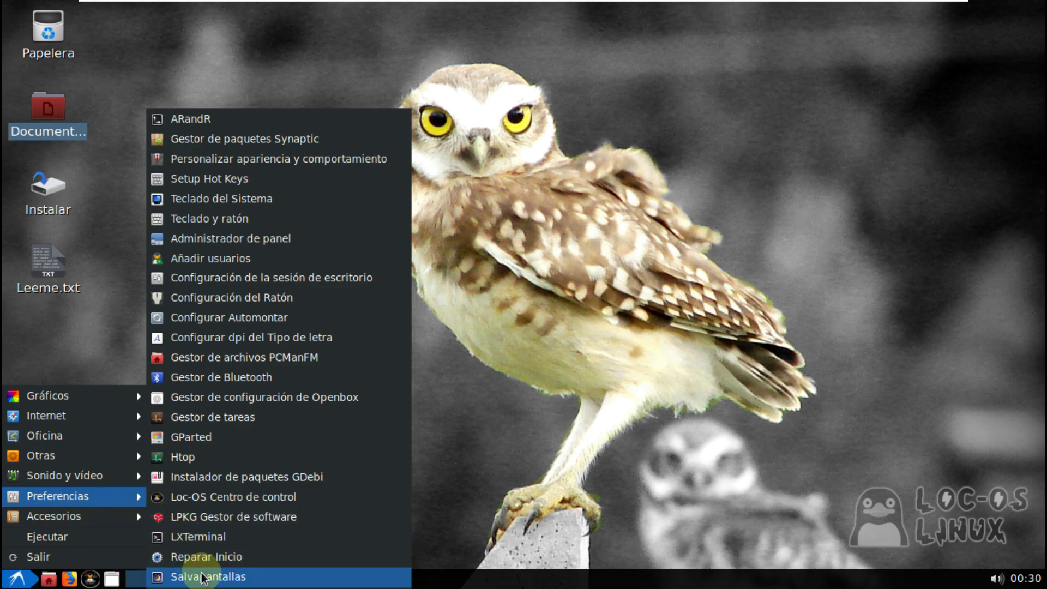
click(208, 457)
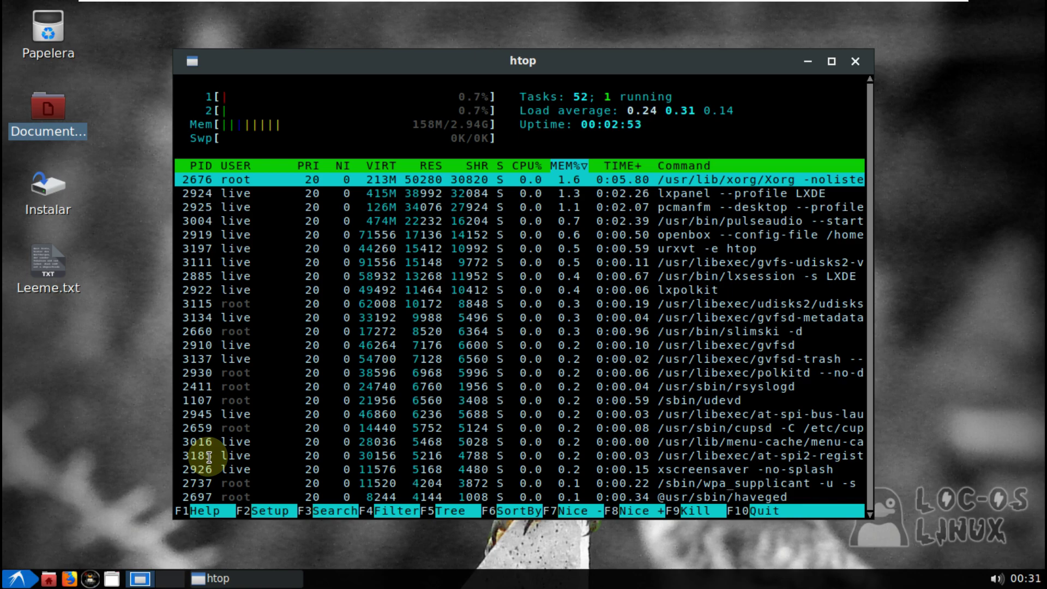
key(F5)
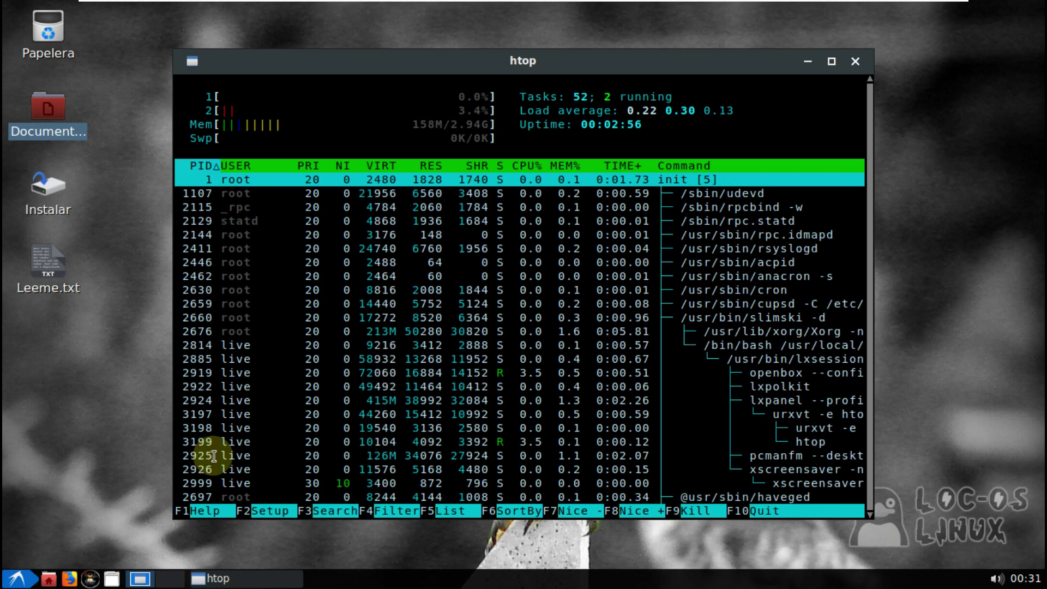
Maximize the htop window, look through the process tree and close it.
click(833, 62)
scroll(709, 195, down, 3)
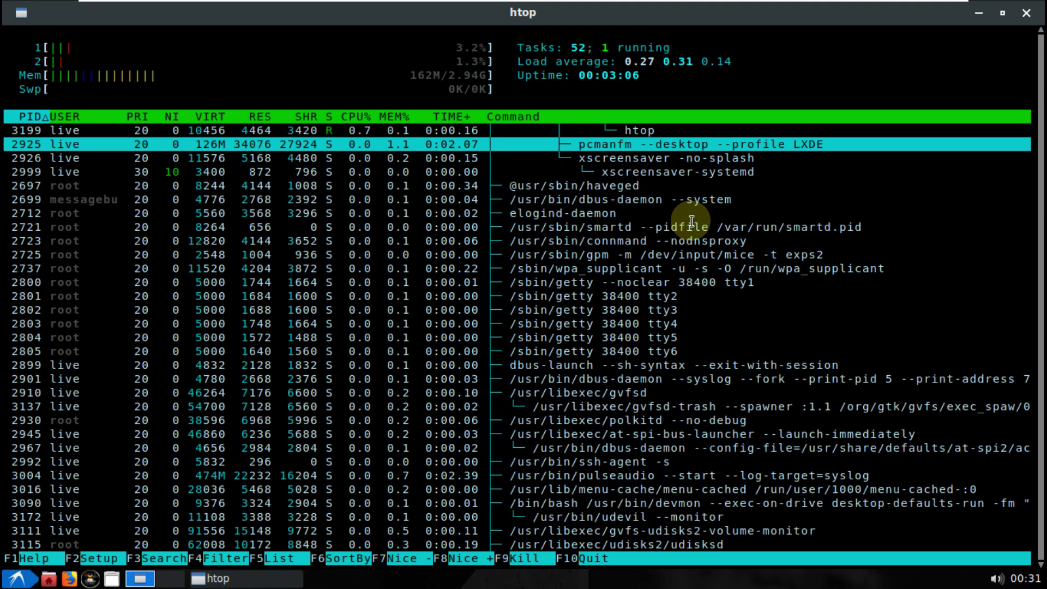
scroll(691, 221, down, 3)
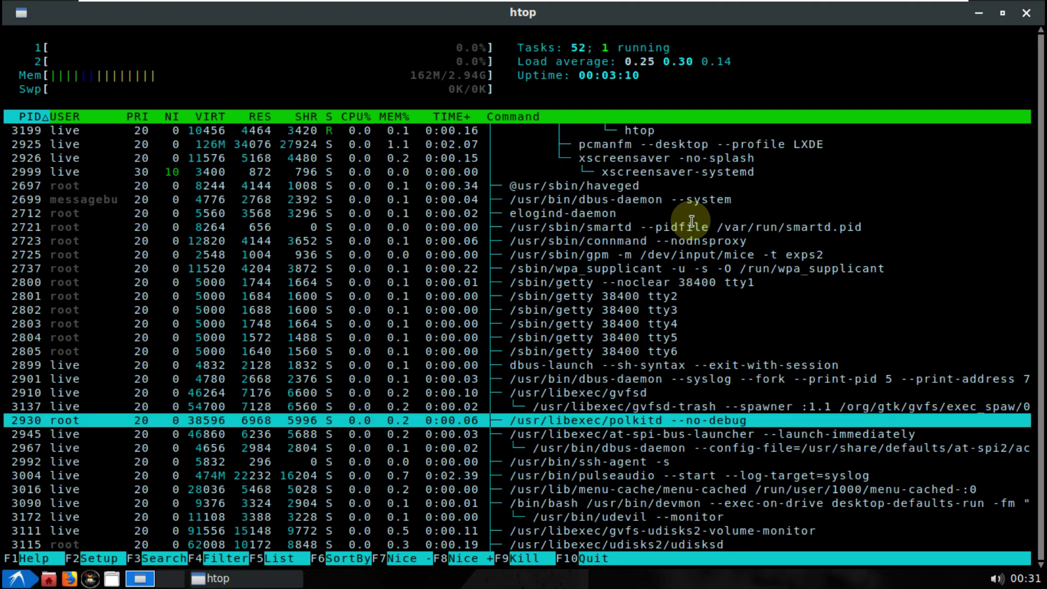
scroll(692, 221, up, 10)
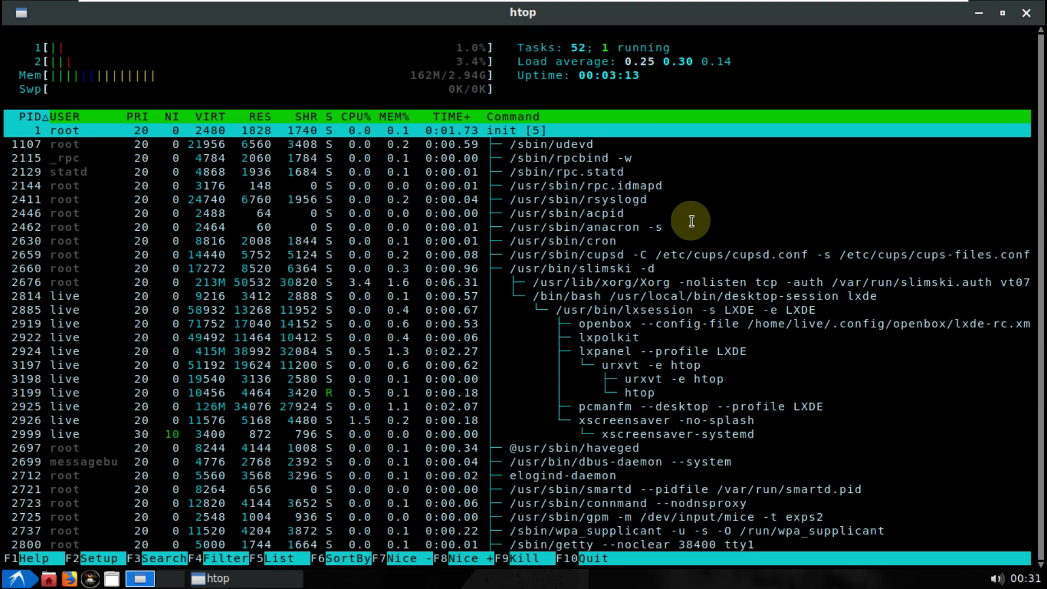
click(1025, 13)
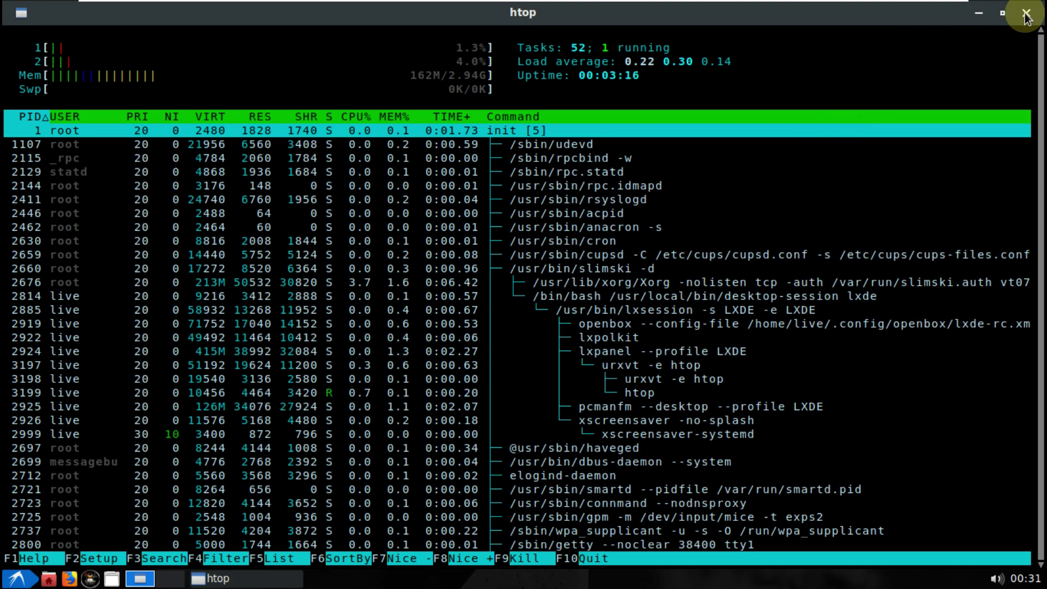
Open the task manager maximized, view its LXTask version information and dismiss that dialog.
click(22, 579)
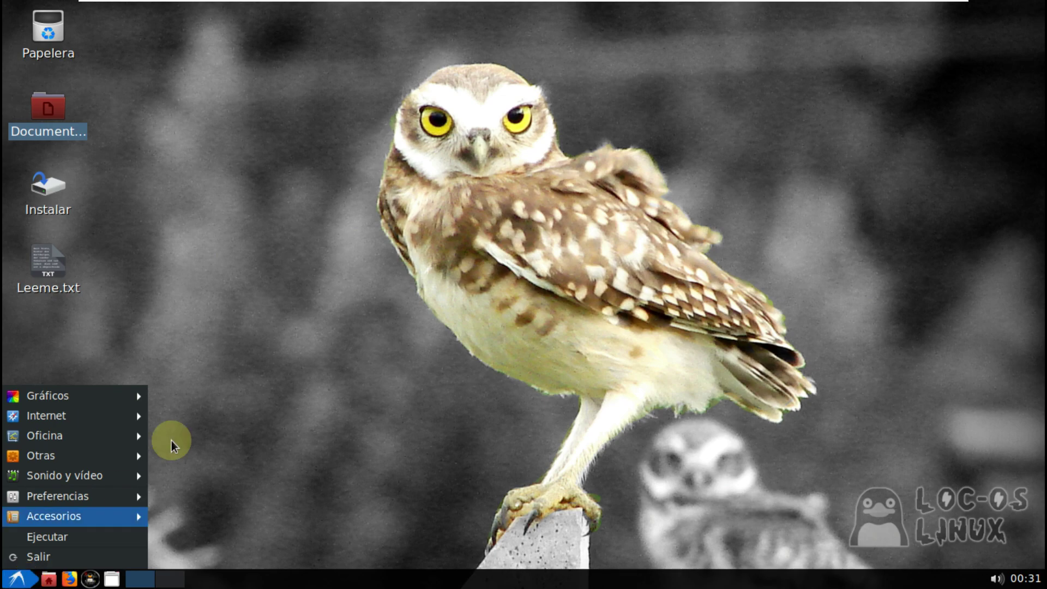
mouse_move(95, 521)
mouse_move(93, 499)
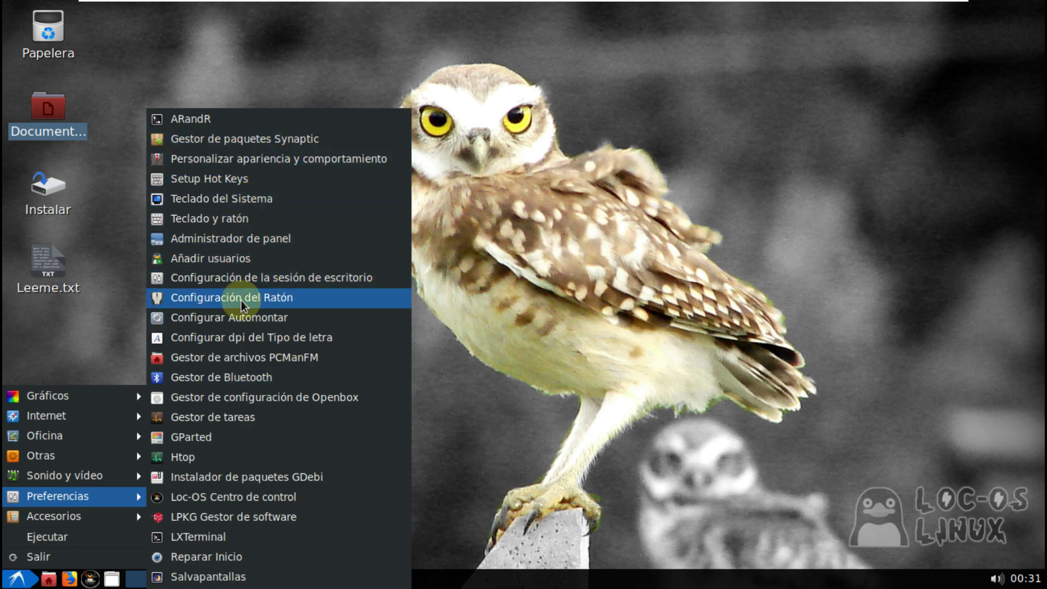
click(240, 417)
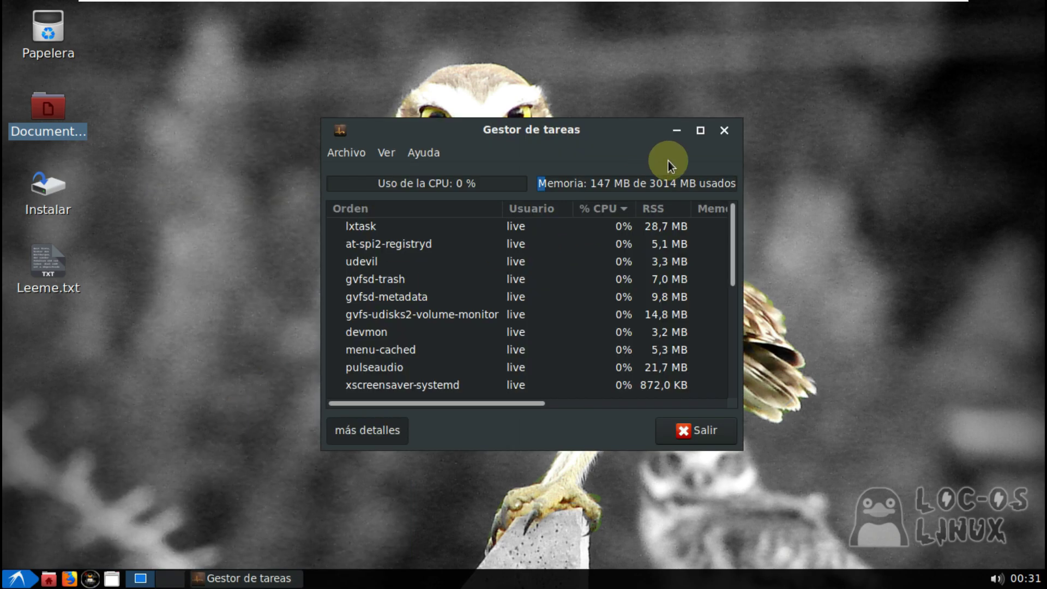
click(699, 131)
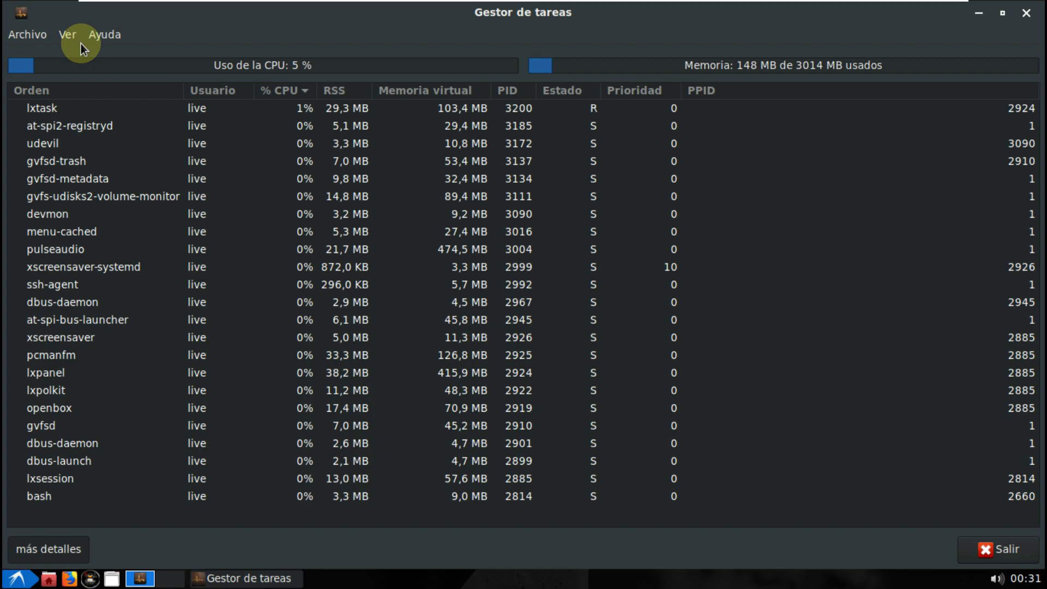
click(98, 37)
click(111, 56)
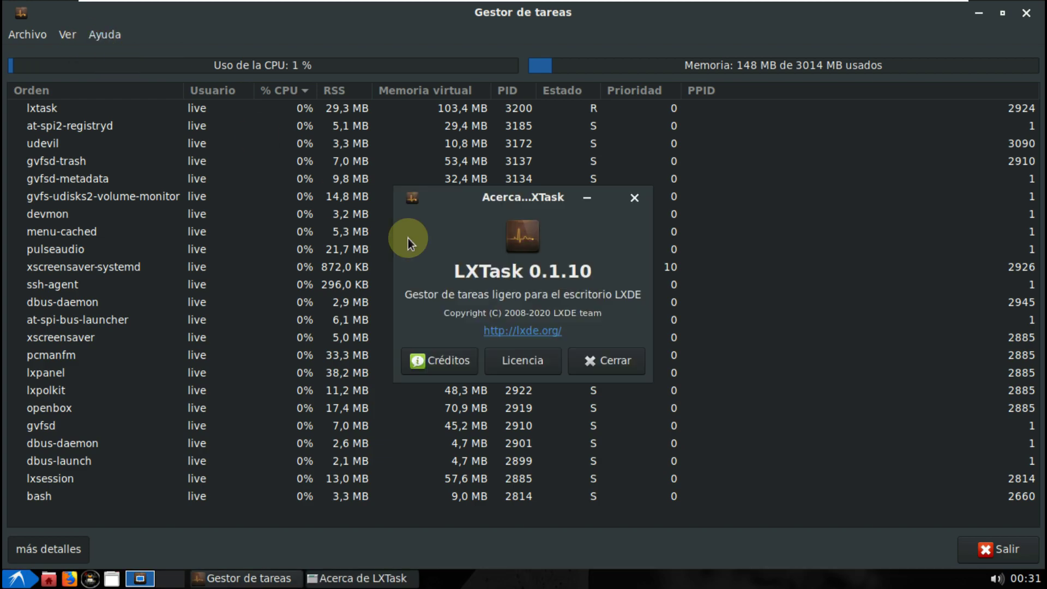
click(616, 360)
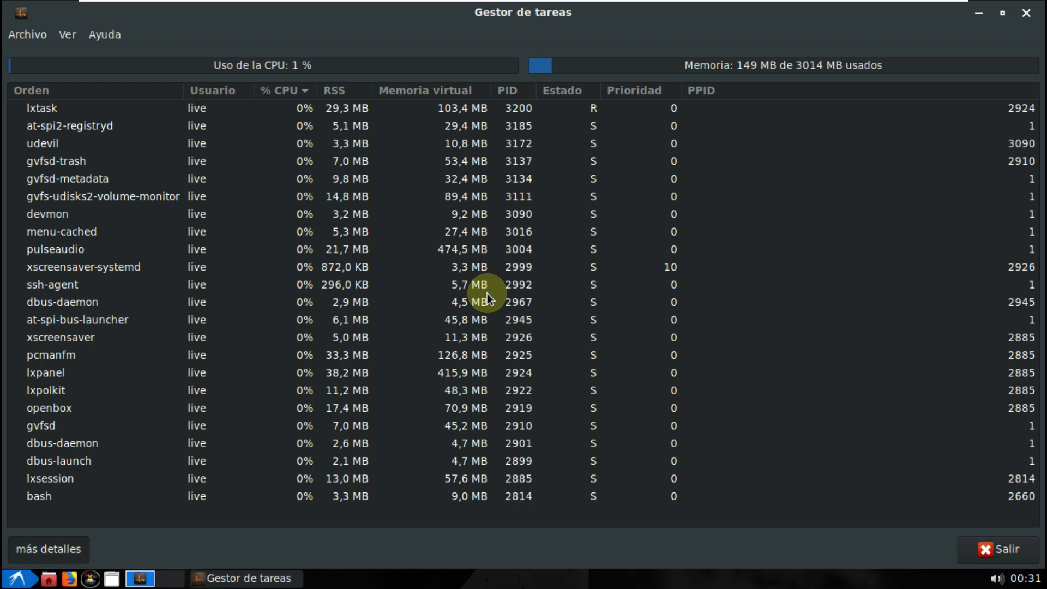
Examine the running processes and resource usage, sort the processes by PPID and close the task manager.
click(435, 239)
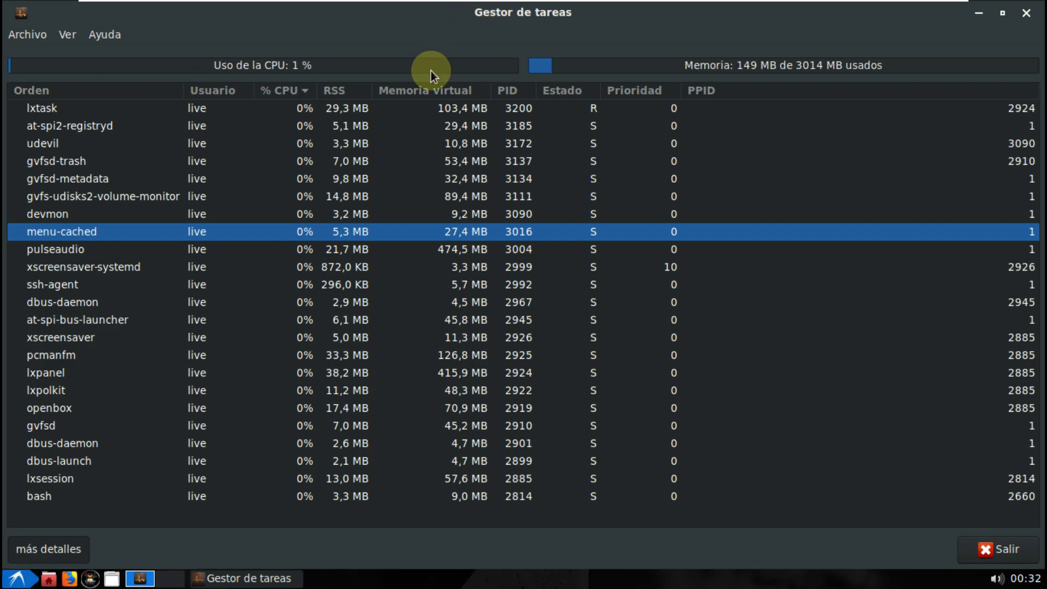
click(328, 214)
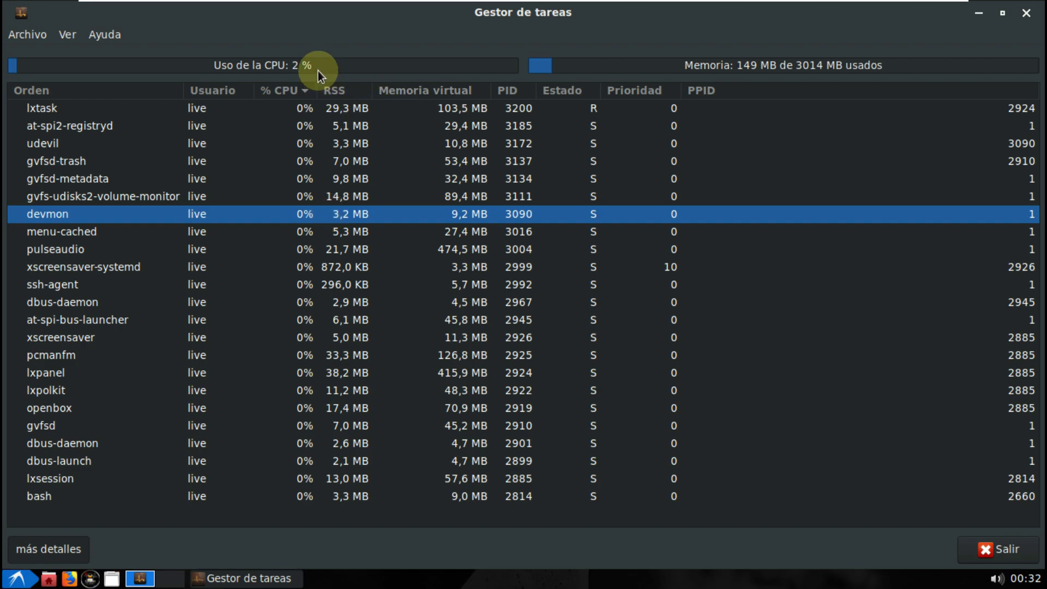
click(727, 88)
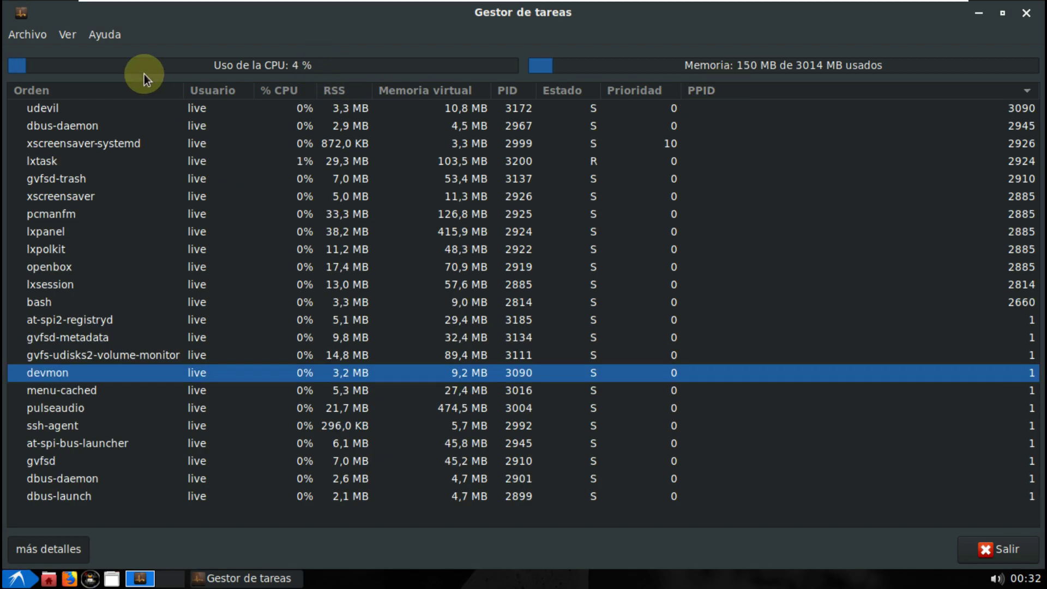
click(62, 34)
mouse_move(28, 34)
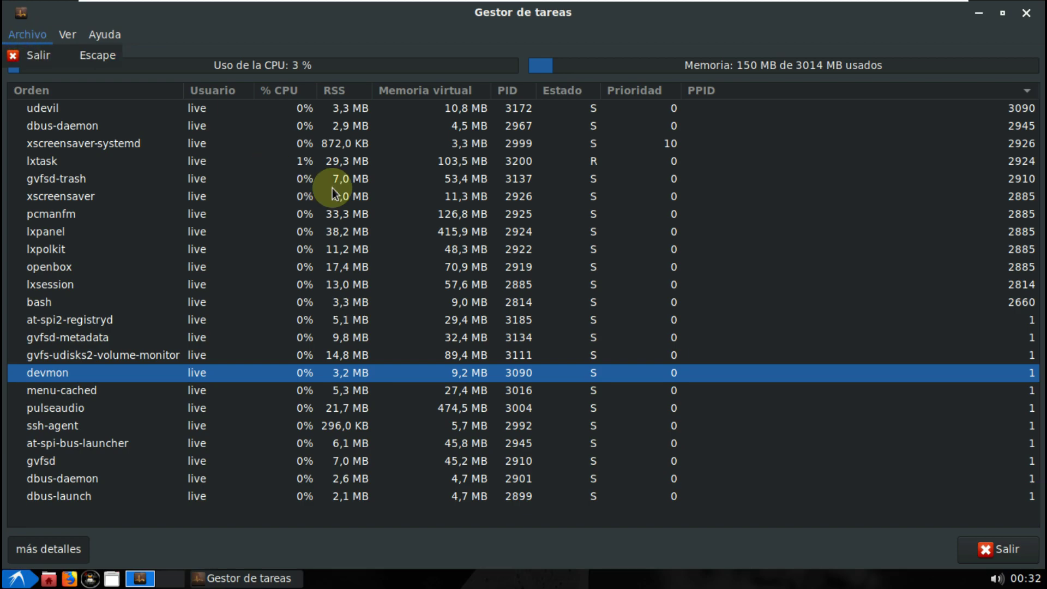
click(1027, 13)
click(1027, 14)
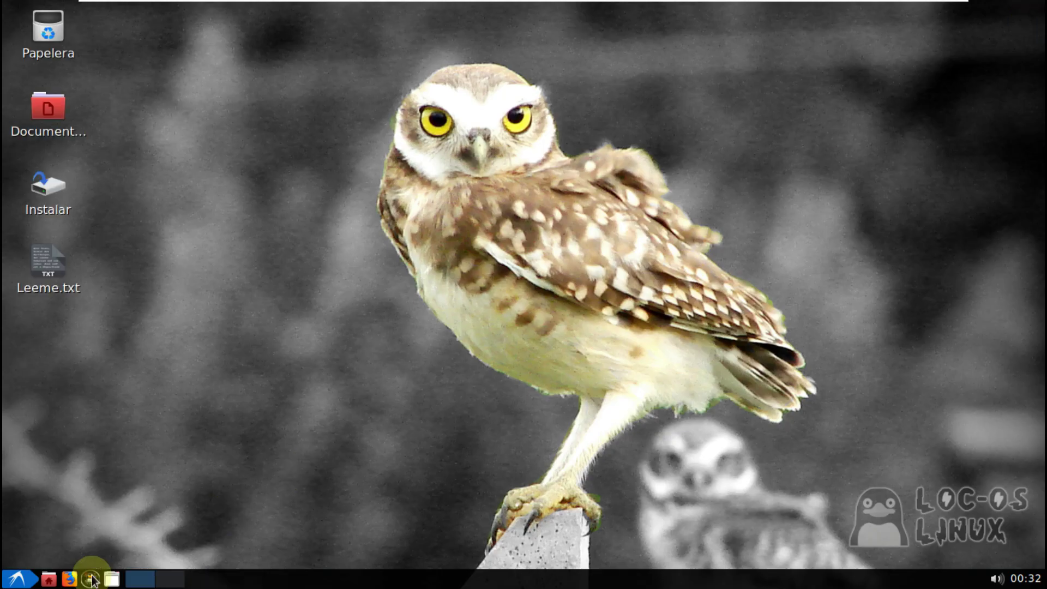
Open LXTerminal, run neofetch, and maximize the window to highlight the system details from the host to the memory line.
click(10, 581)
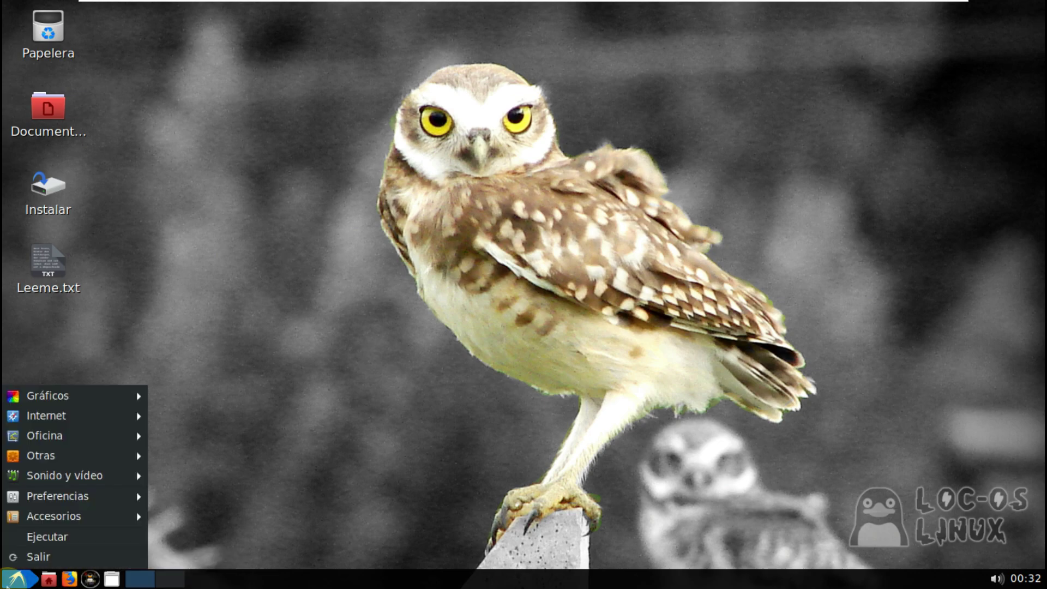
mouse_move(57, 476)
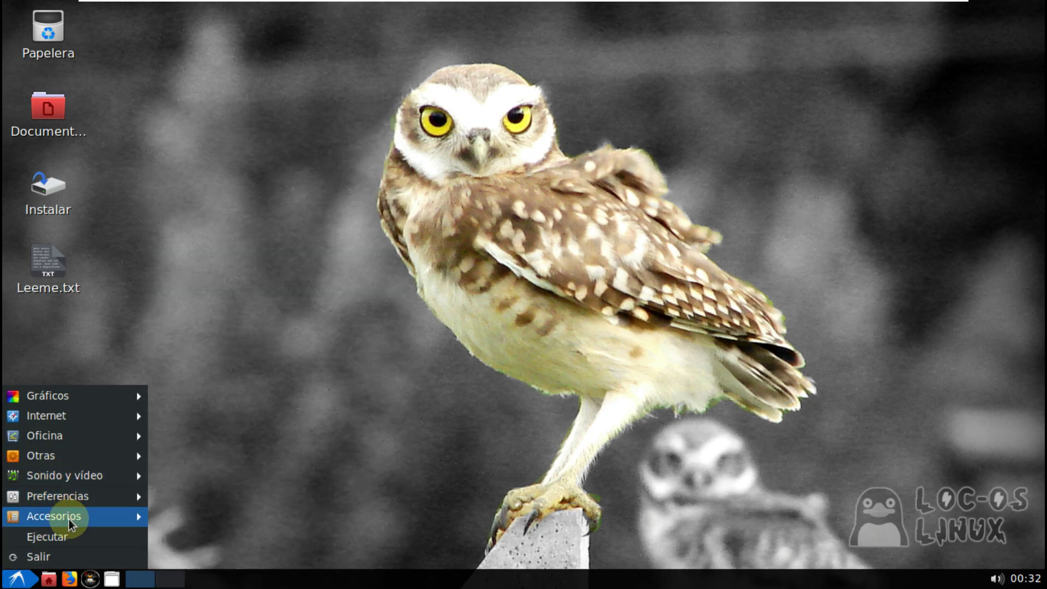
mouse_move(75, 522)
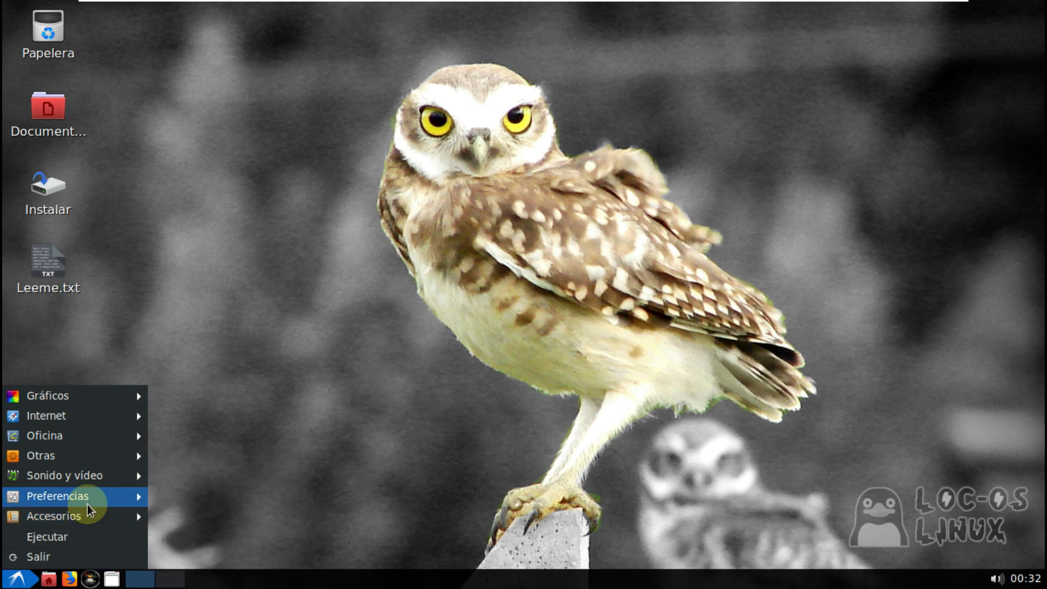
mouse_move(87, 497)
click(150, 537)
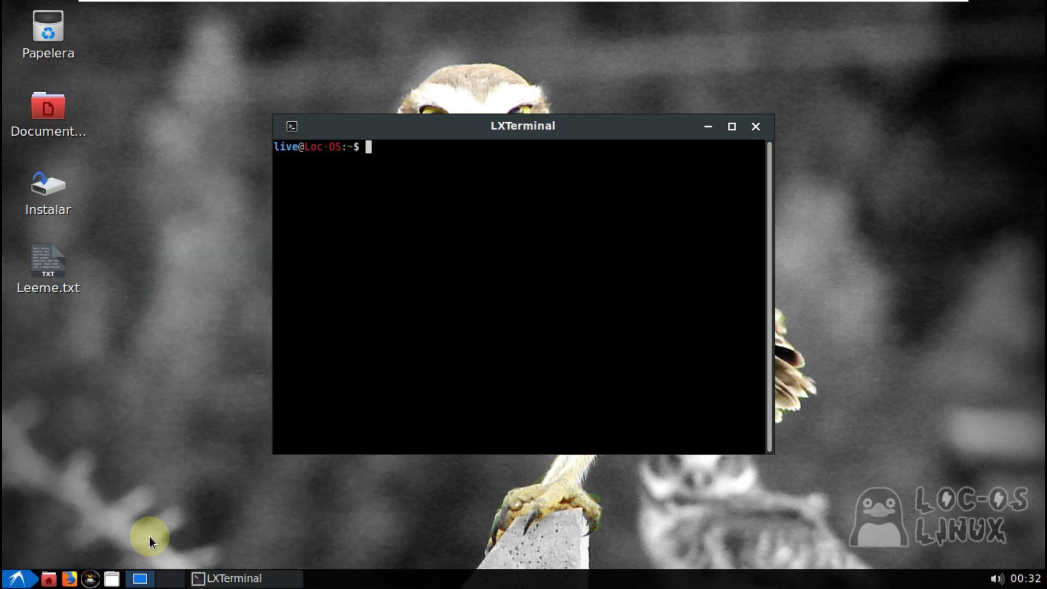
text(neofe)
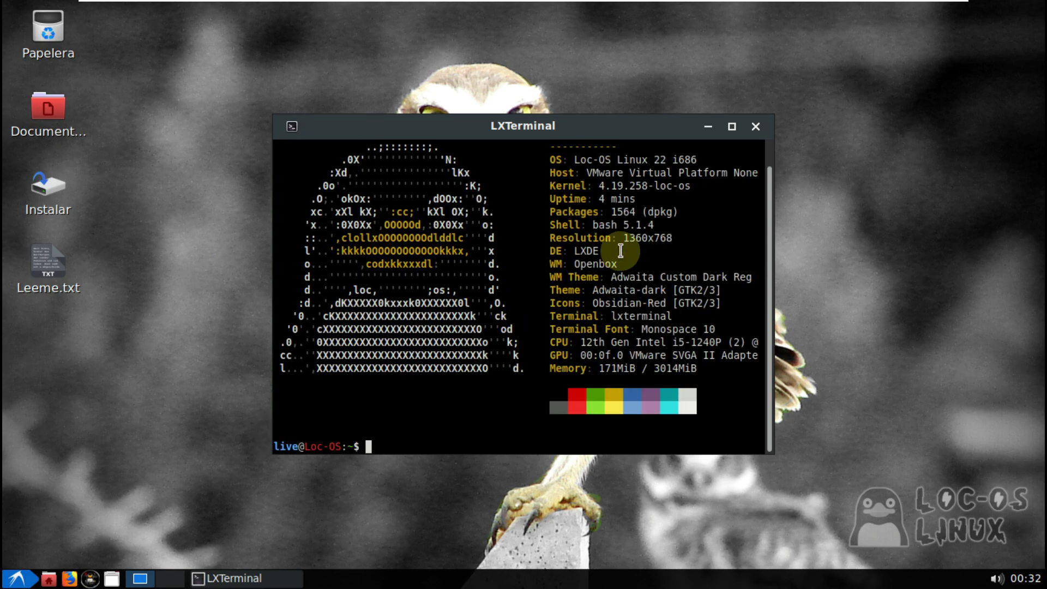
click(733, 132)
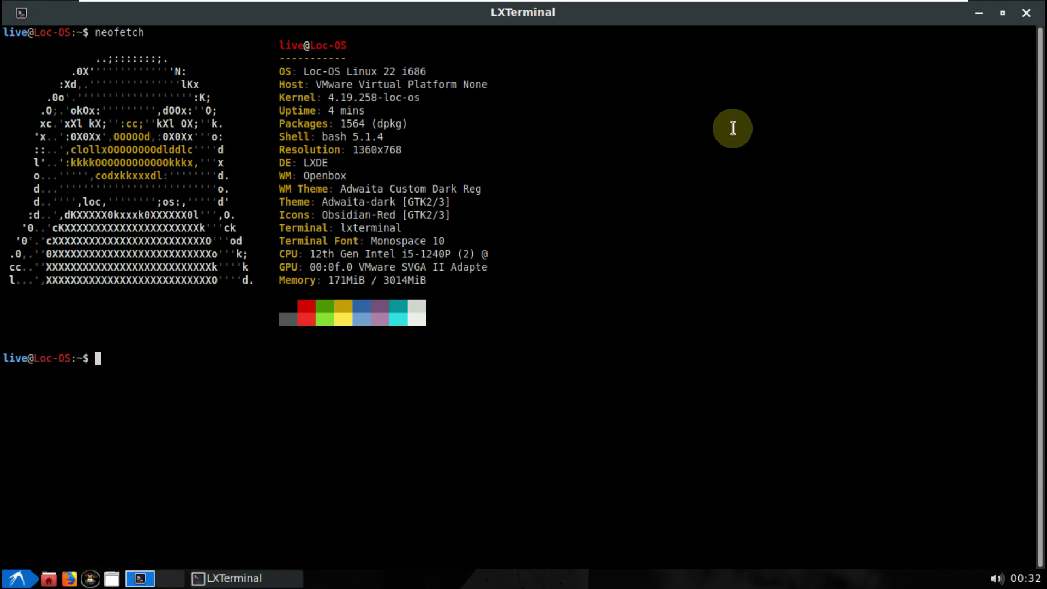
drag(459, 284, 268, 79)
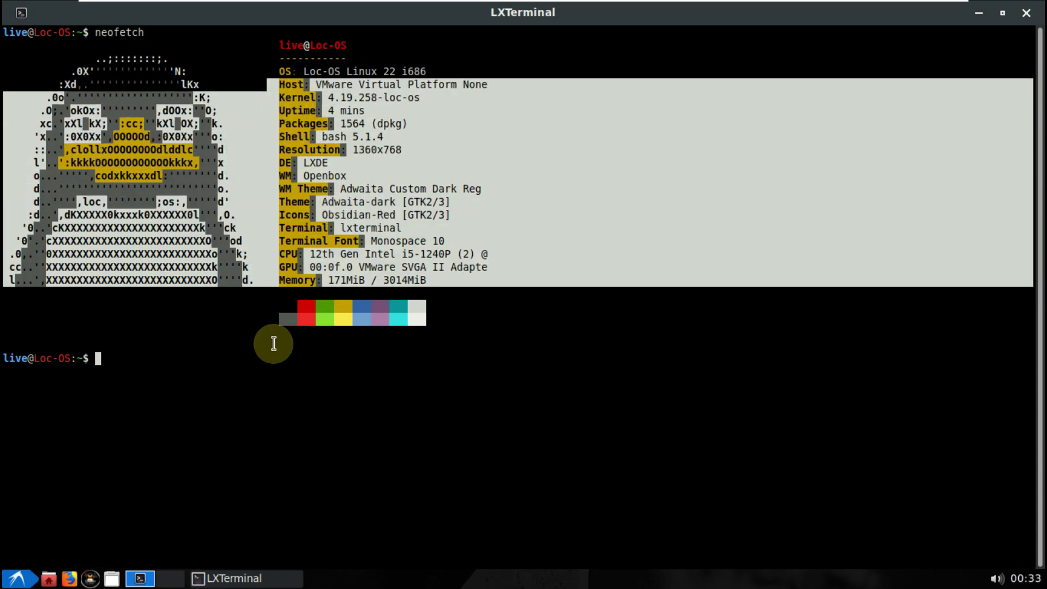
Run inxi -G in the terminal and highlight the reported graphics information.
click(256, 358)
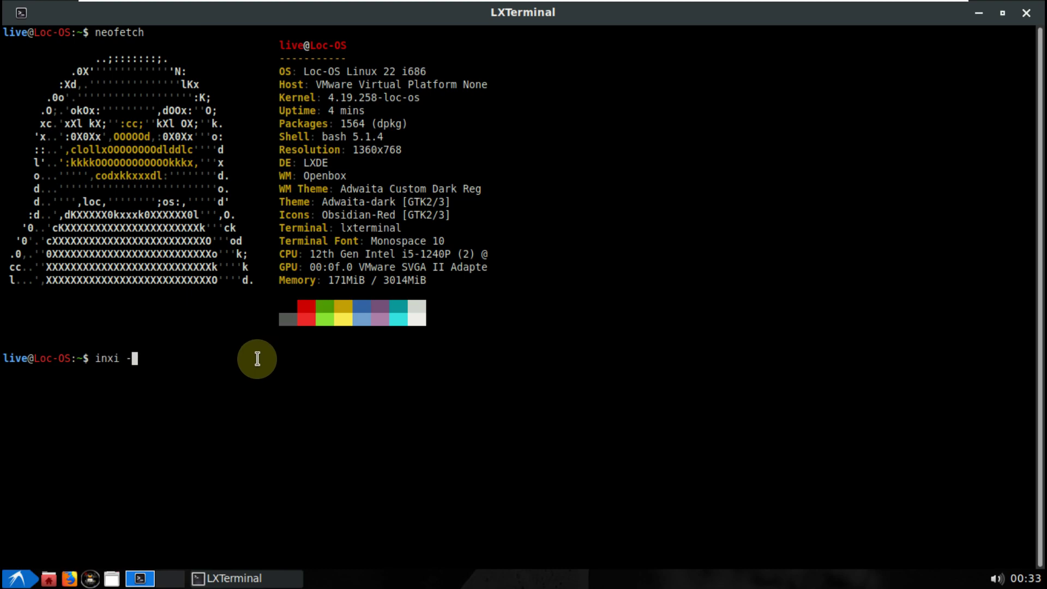
key(Return)
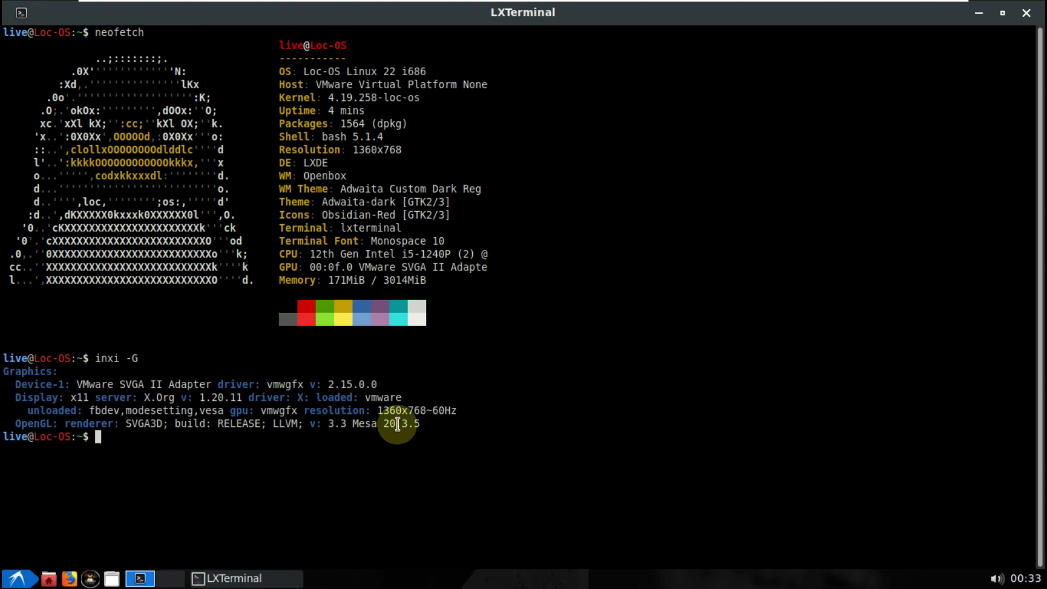
drag(440, 433, 47, 351)
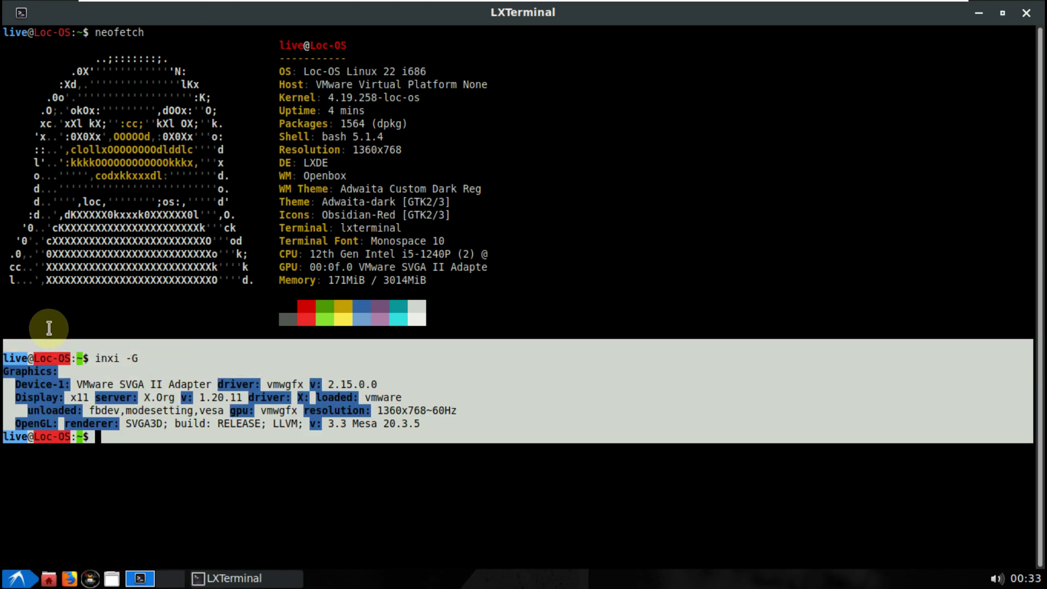
Run inxi -b and highlight the inxi reports while reviewing the basic system information.
click(125, 440)
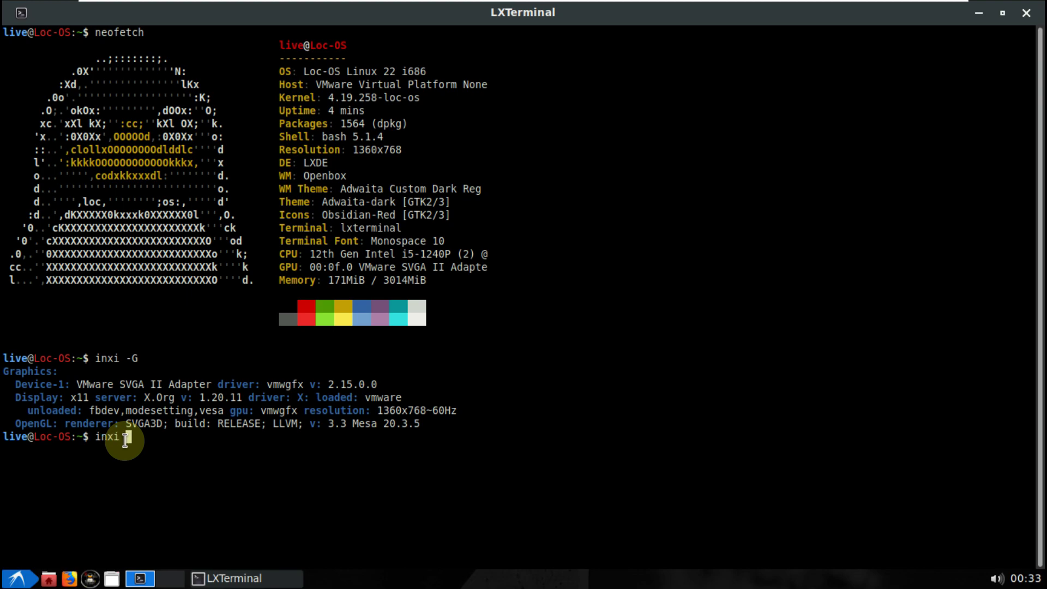
text(inxi -b)
key(Return)
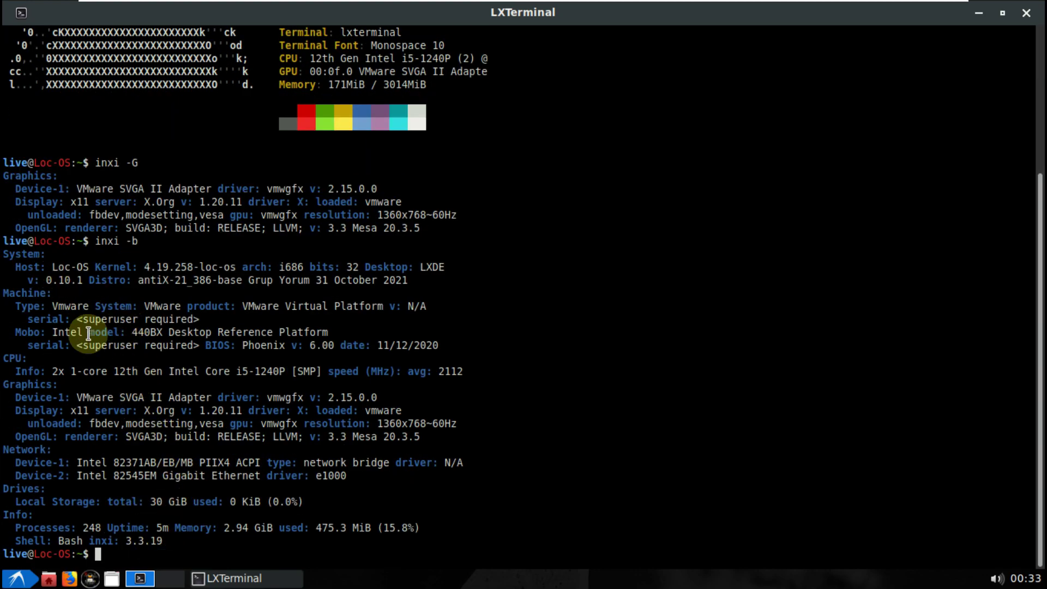
drag(187, 543, 57, 348)
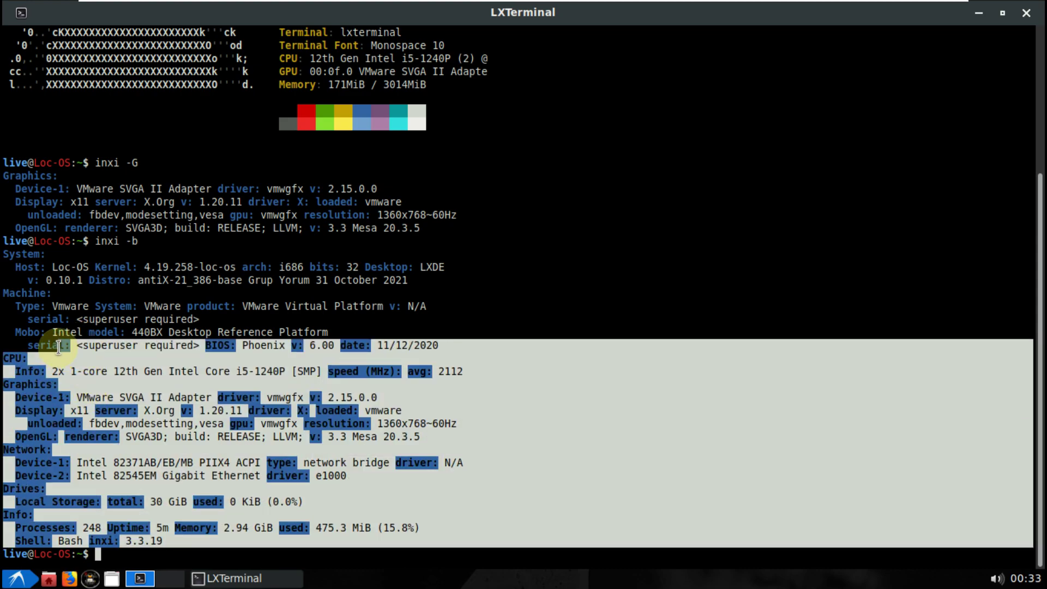
click(173, 542)
drag(173, 541, 40, 163)
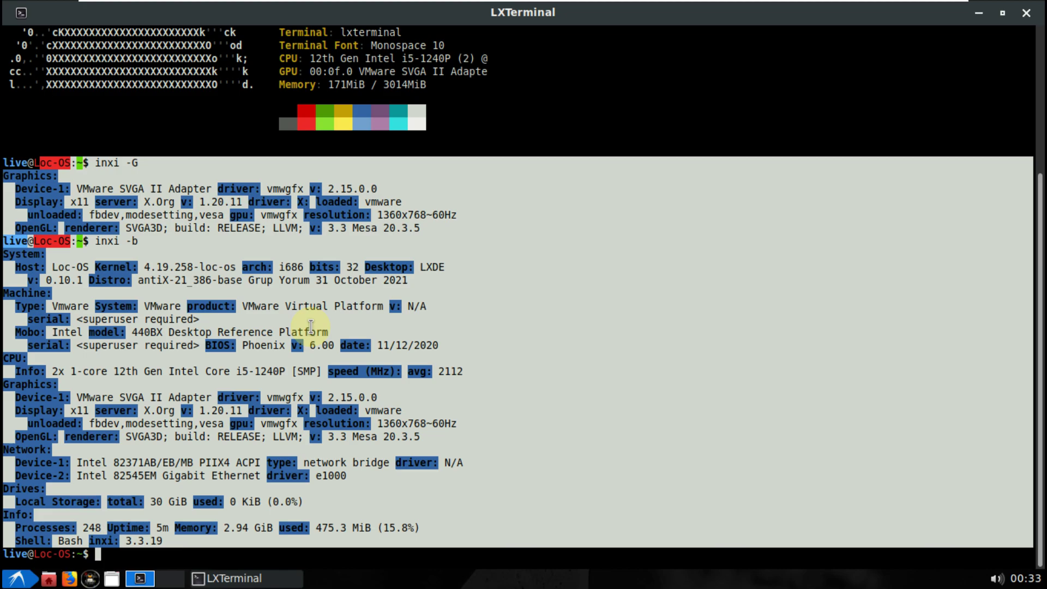
scroll(311, 326, up, 5)
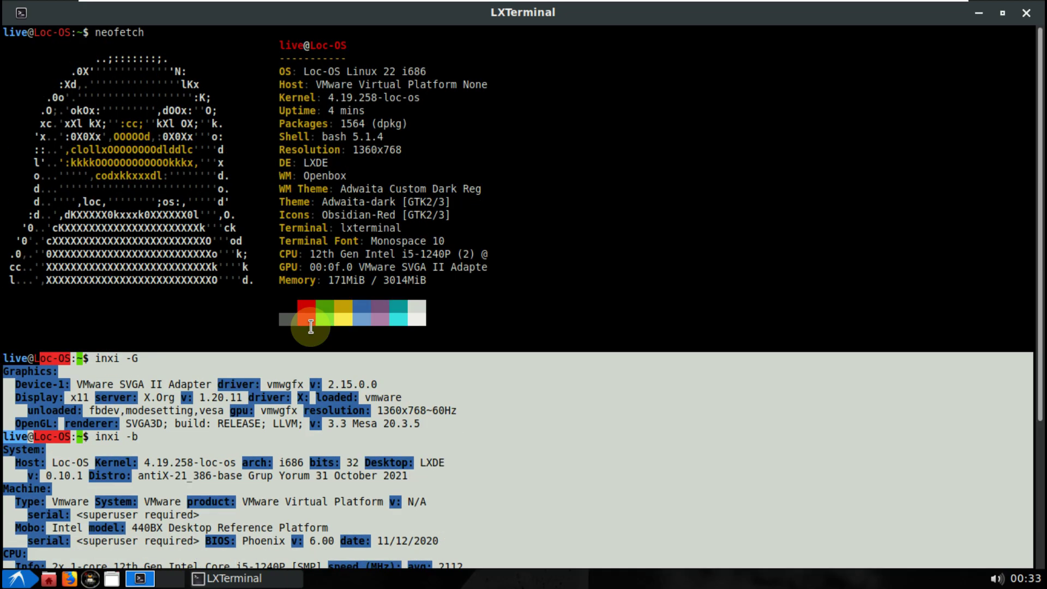
scroll(311, 326, down, 5)
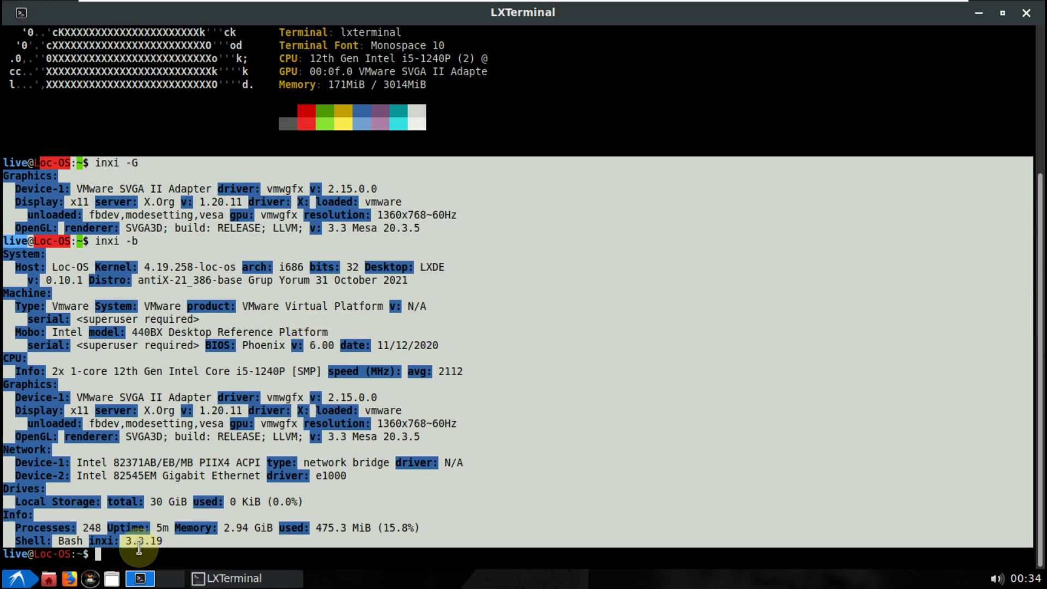
Run cat /etc/issue, highlight the reported release information and exit the terminal.
click(135, 556)
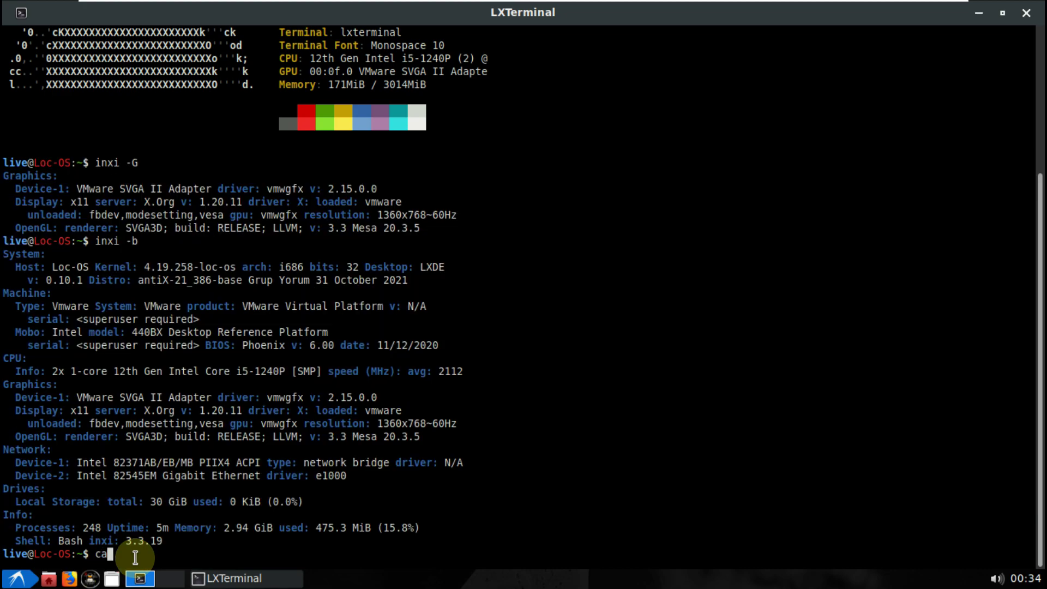
text(cat /etc/issue)
key(Return)
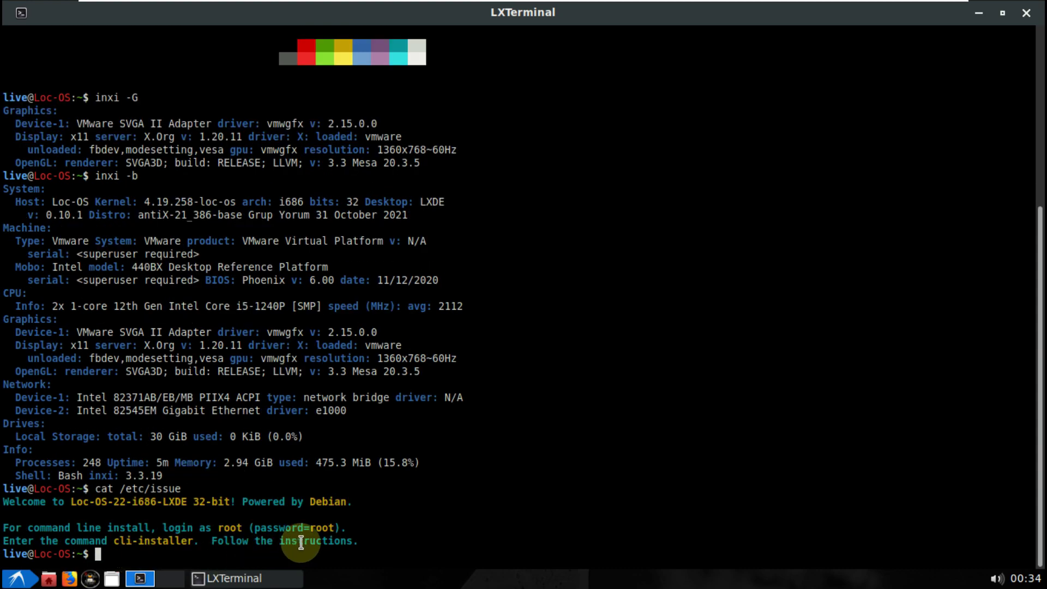
drag(368, 545, 150, 432)
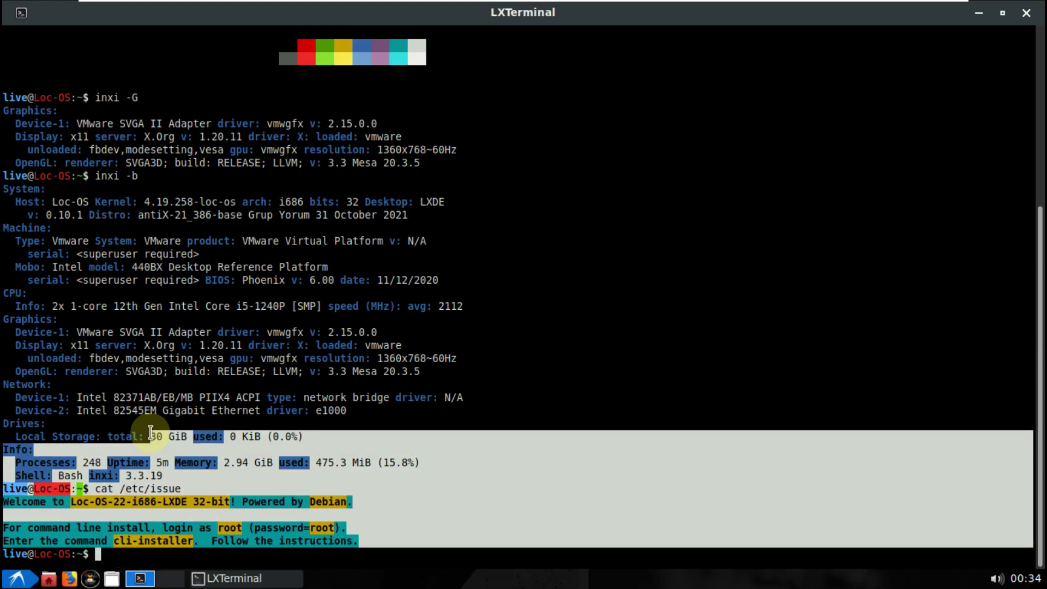
click(117, 554)
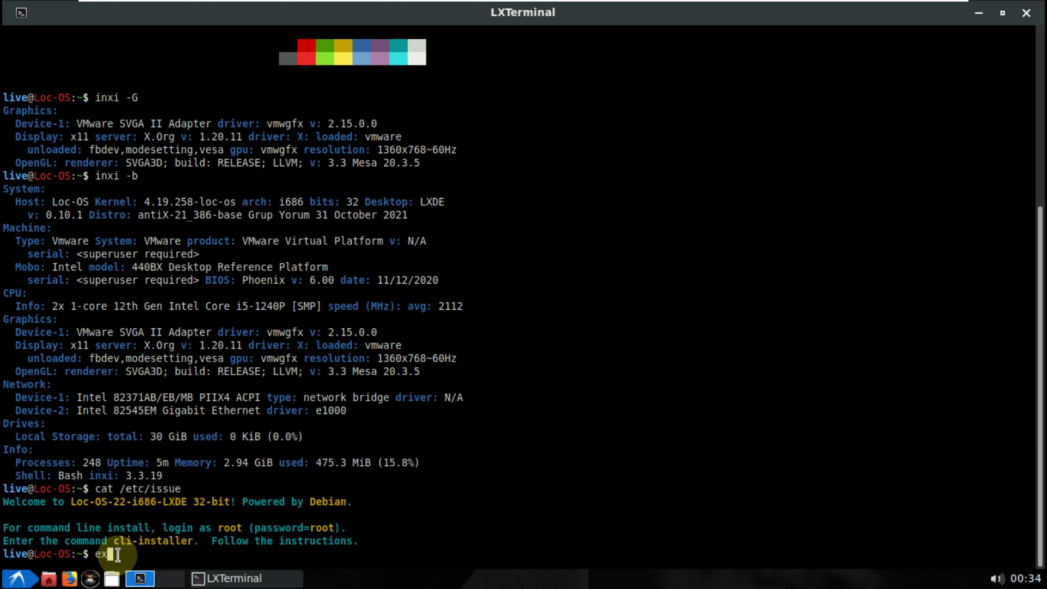
key(Return)
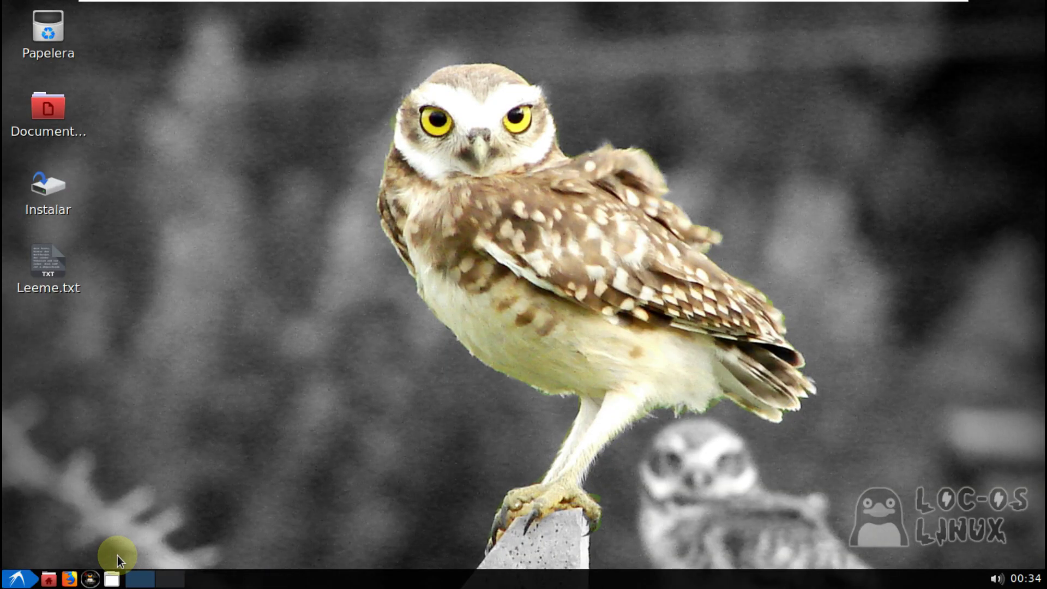
Open the Loc-OS control centre and review its Escritorio, Software, Sistema, Red, Hardware, Discos and Themes categories.
click(90, 579)
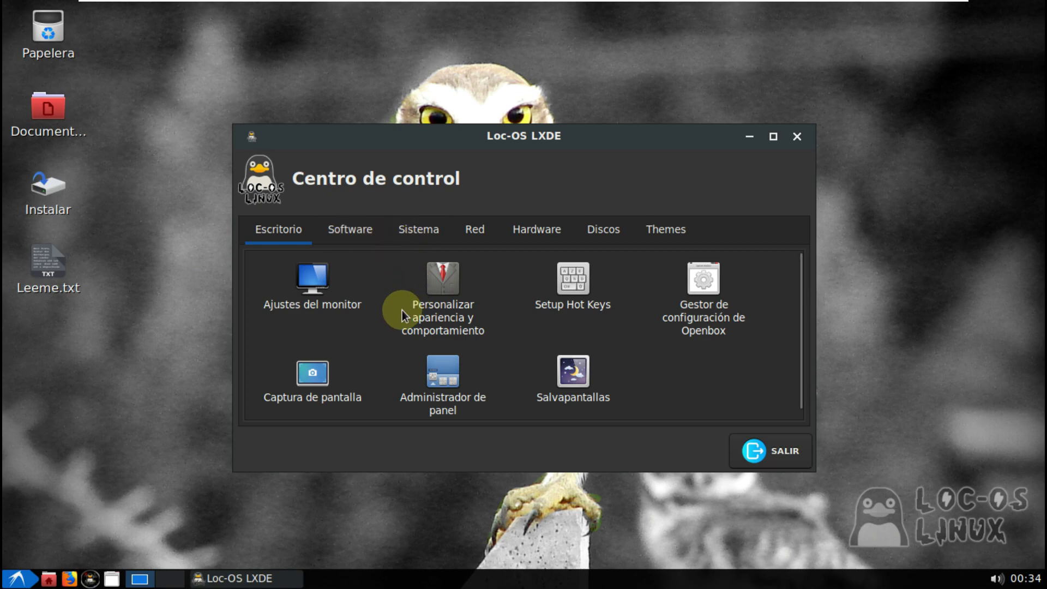
click(360, 228)
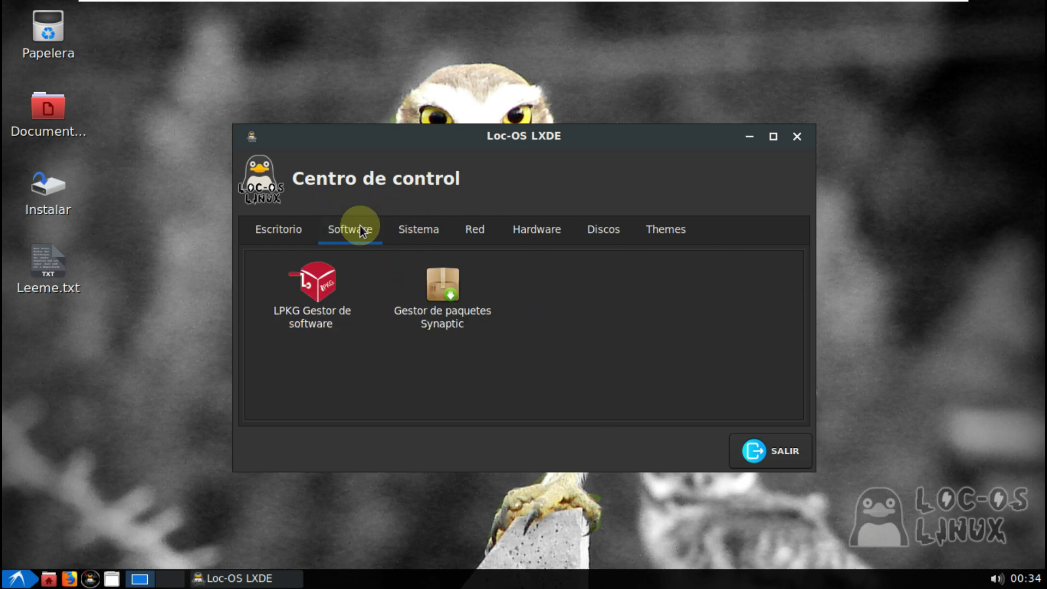
click(411, 229)
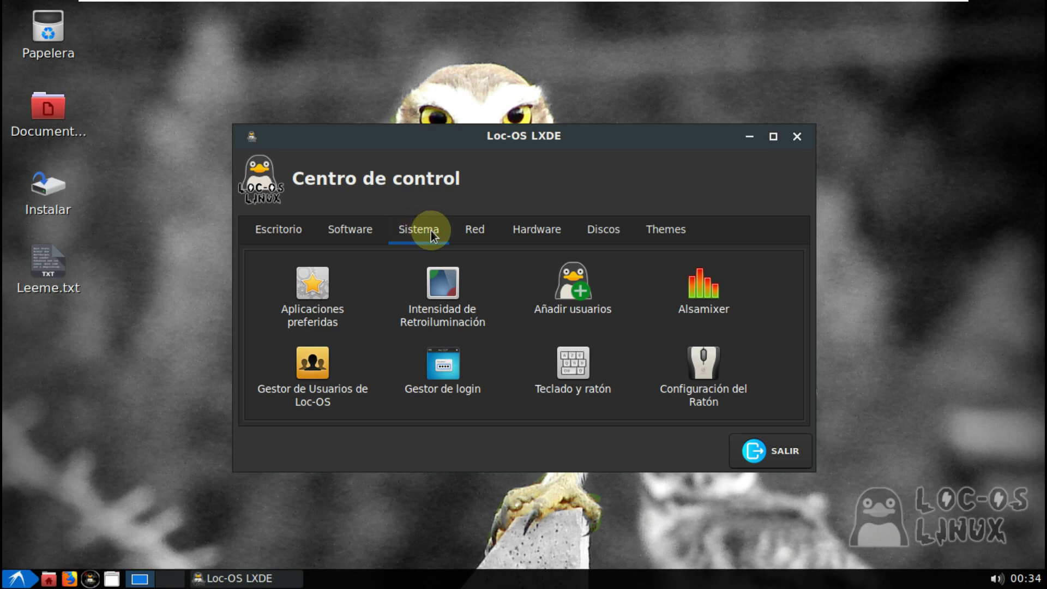
click(465, 229)
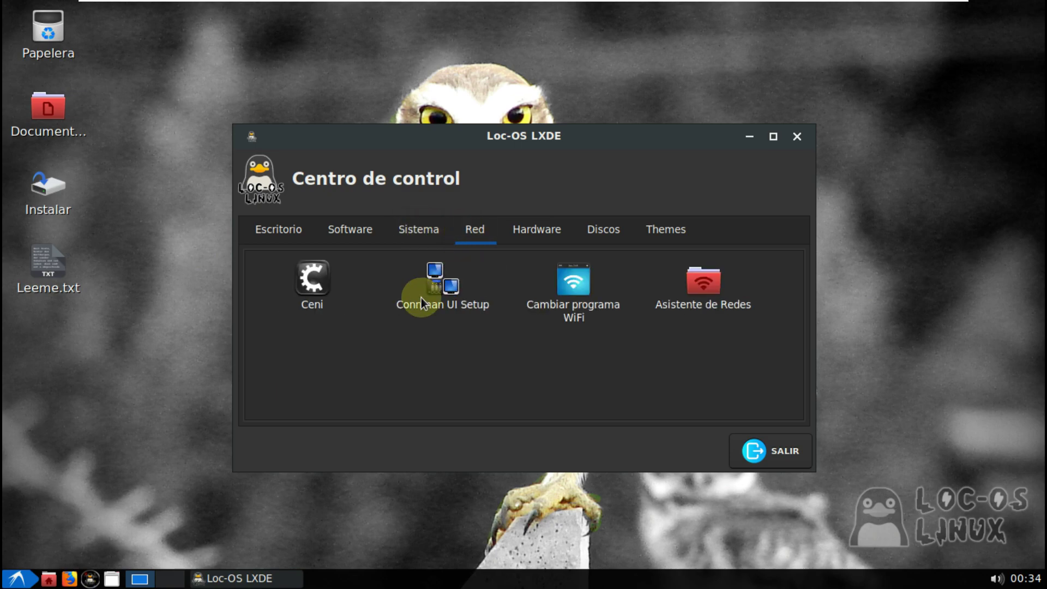
click(542, 241)
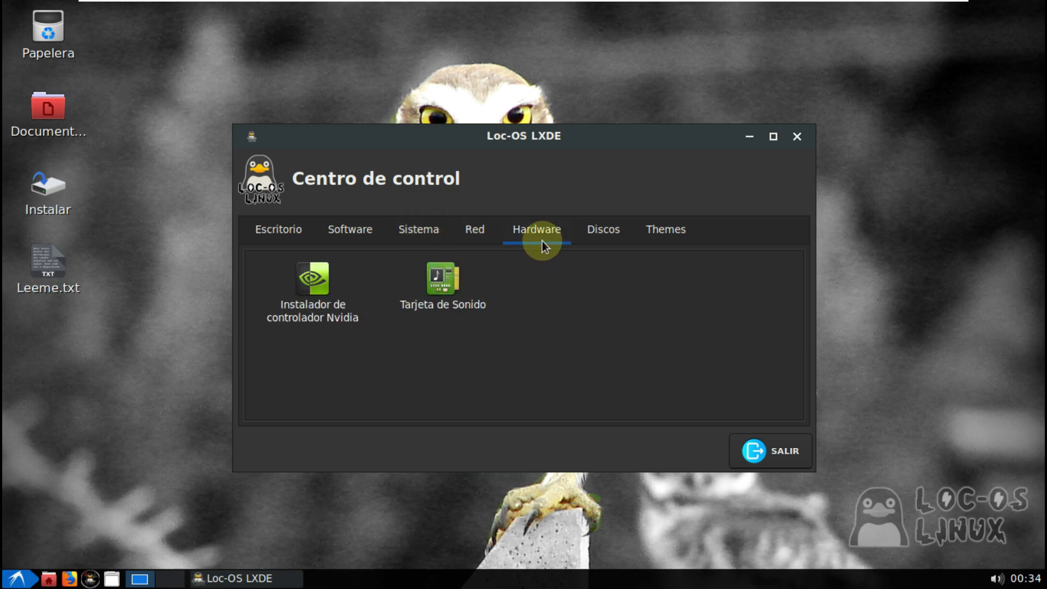
click(607, 236)
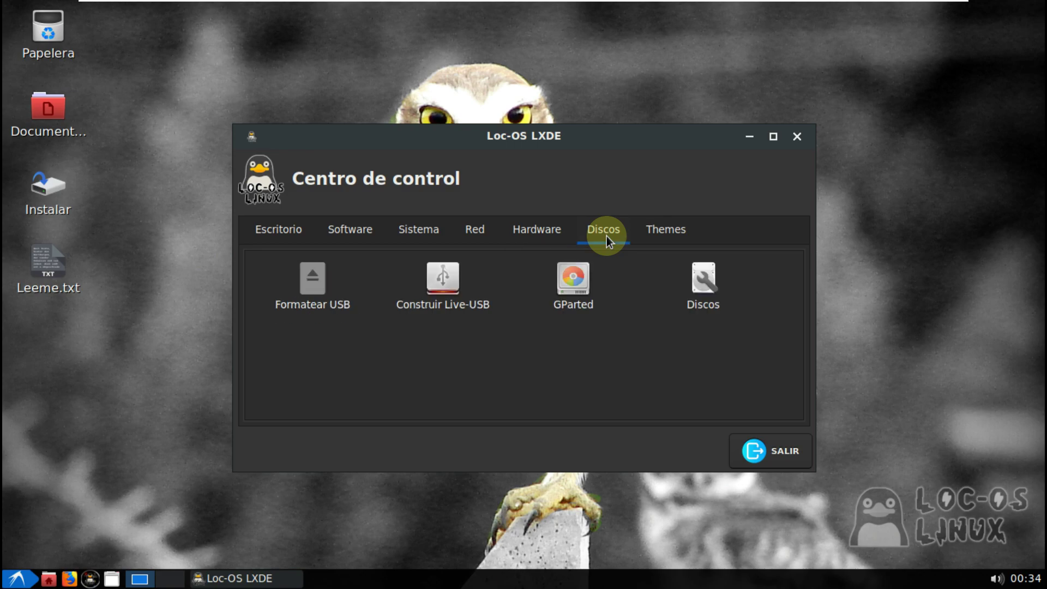
click(651, 236)
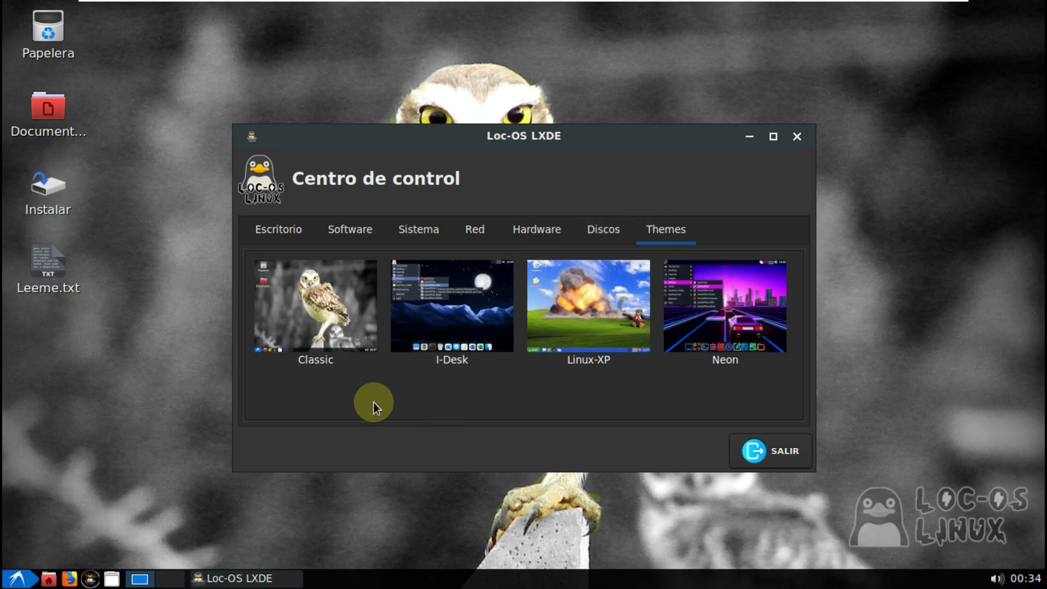
Apply the Neon desktop theme and close the control centre.
click(707, 326)
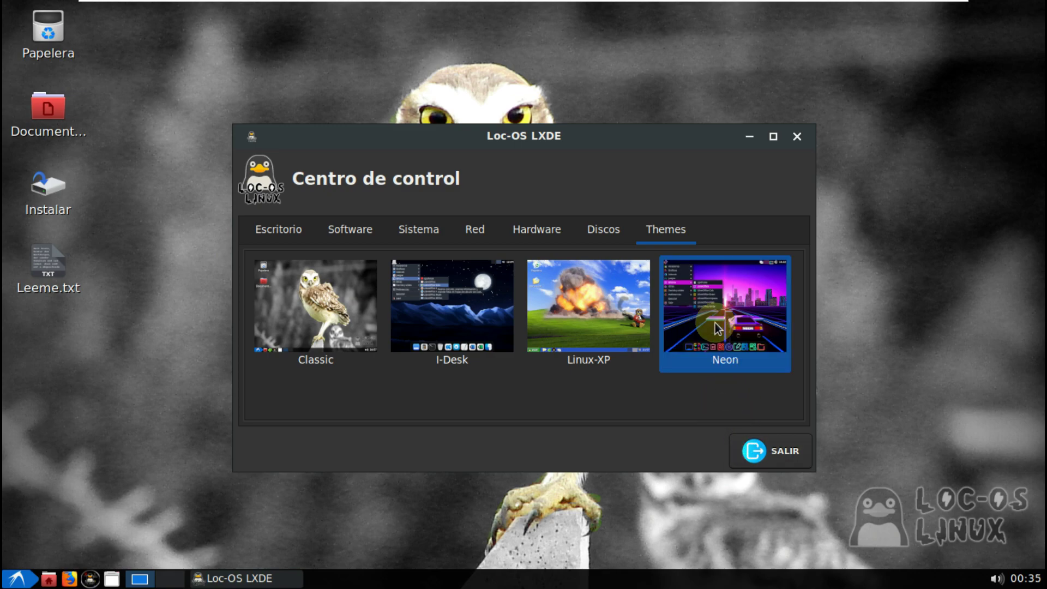
double_click(715, 323)
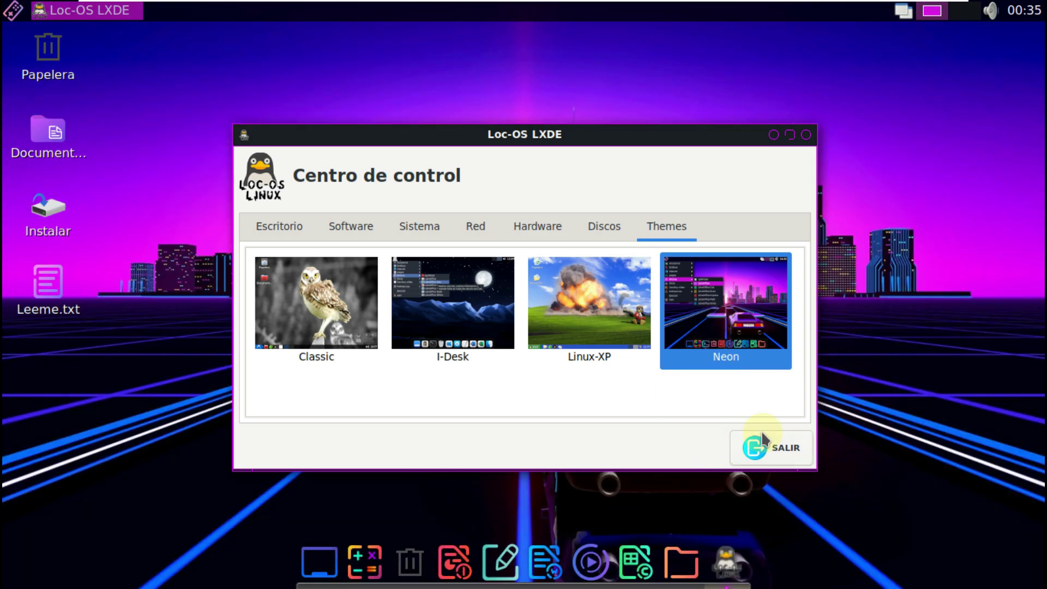
click(758, 444)
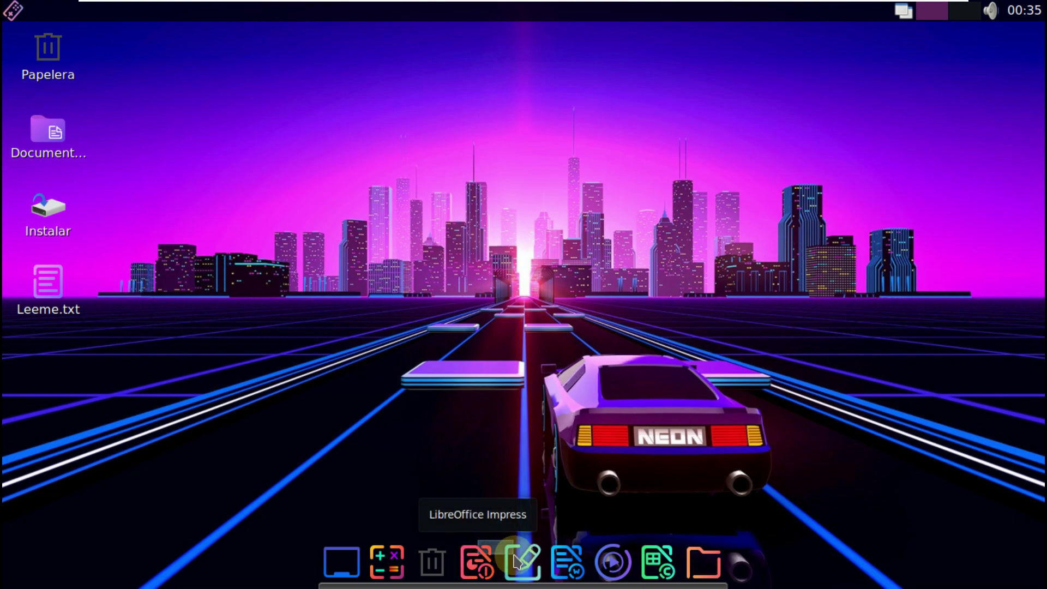
Launch LibreOffice Impress to view its version information, close it and show the desktop calendar.
click(481, 566)
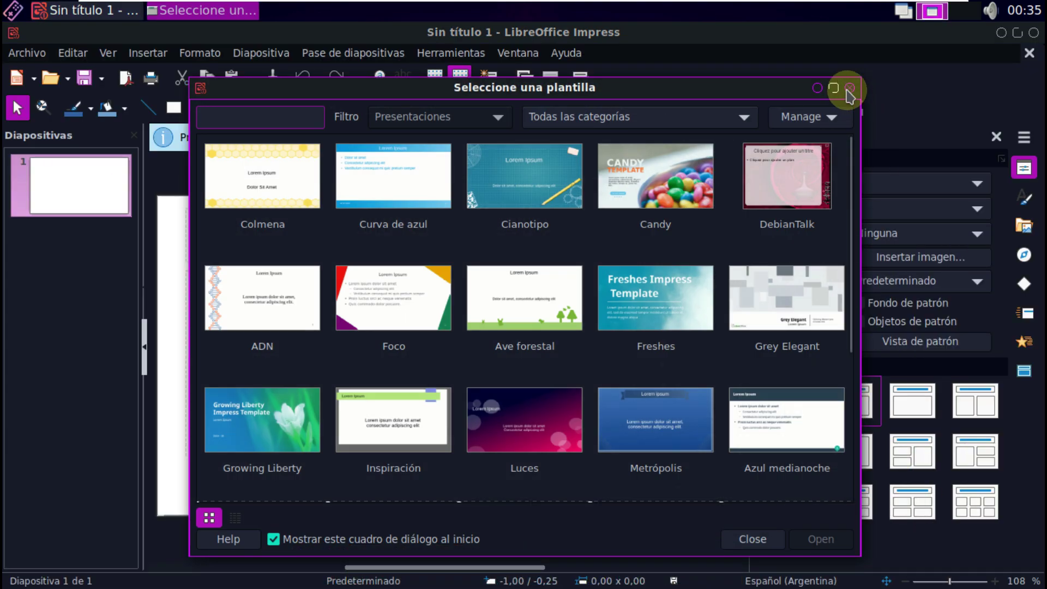
click(849, 87)
click(561, 54)
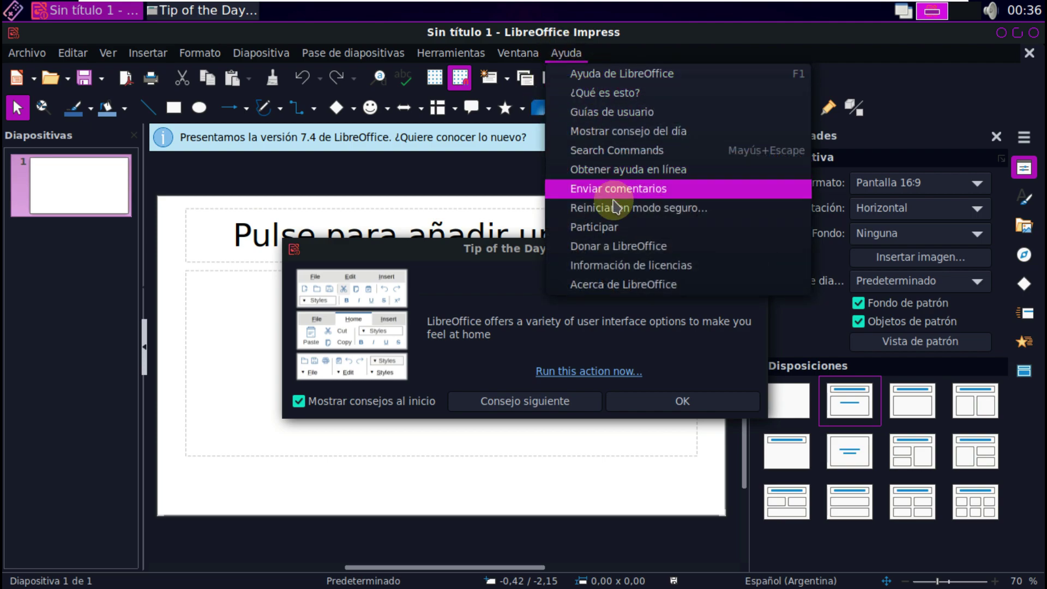
click(626, 284)
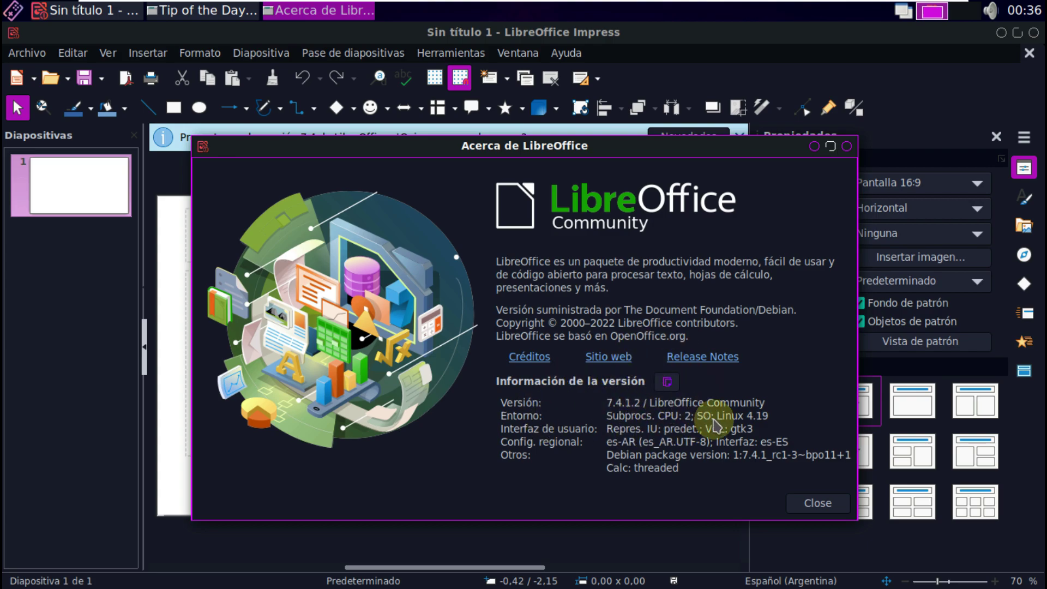
click(804, 513)
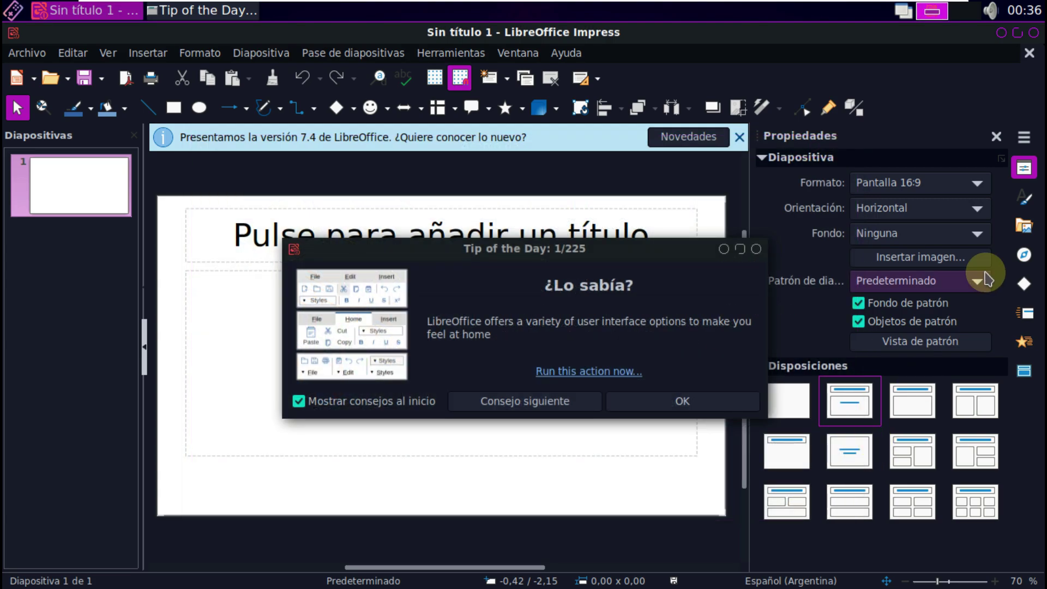
click(1034, 33)
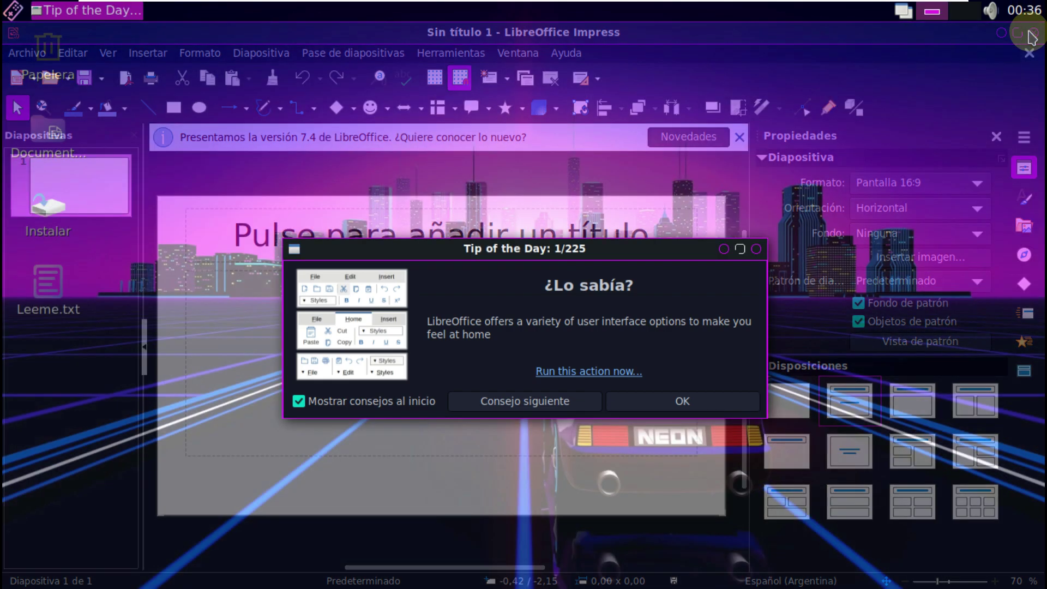
click(1032, 8)
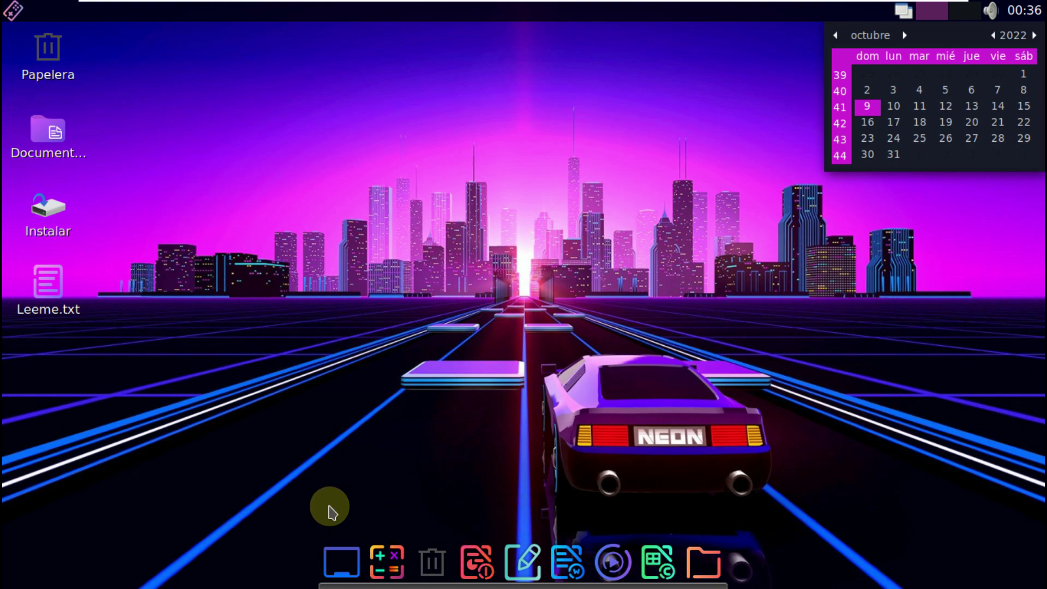
Execute the Instalar launcher, enter the live user's password and start the Loc-OS Linux installer with the default user options.
double_click(50, 212)
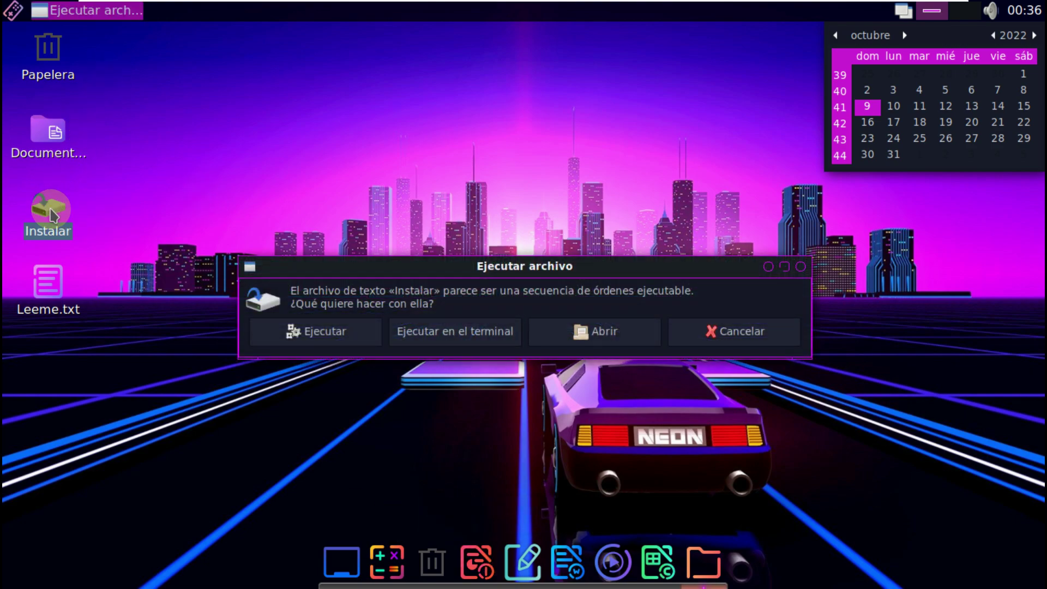
click(303, 333)
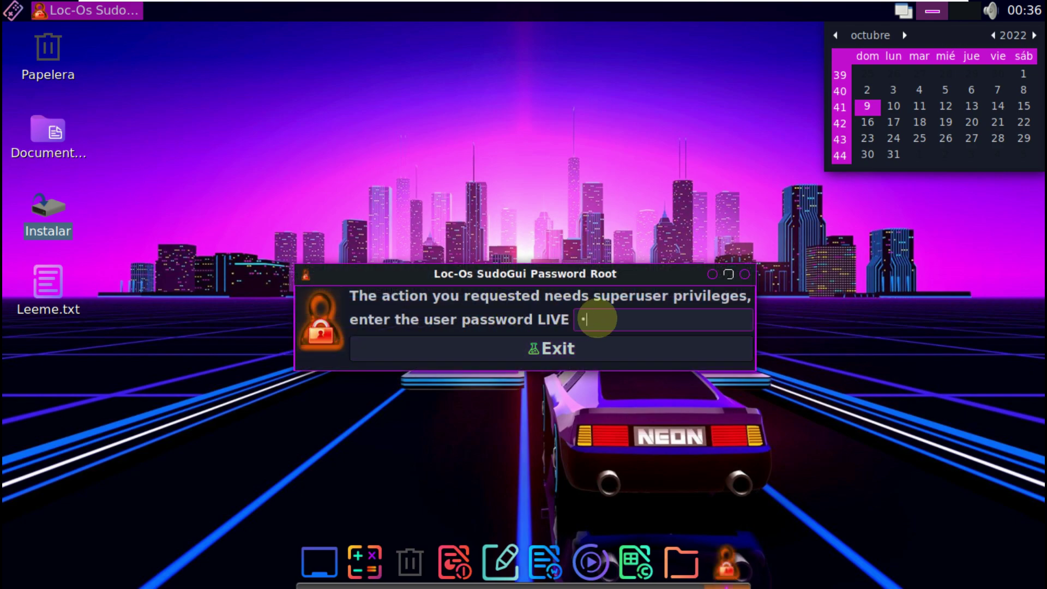
key(Return)
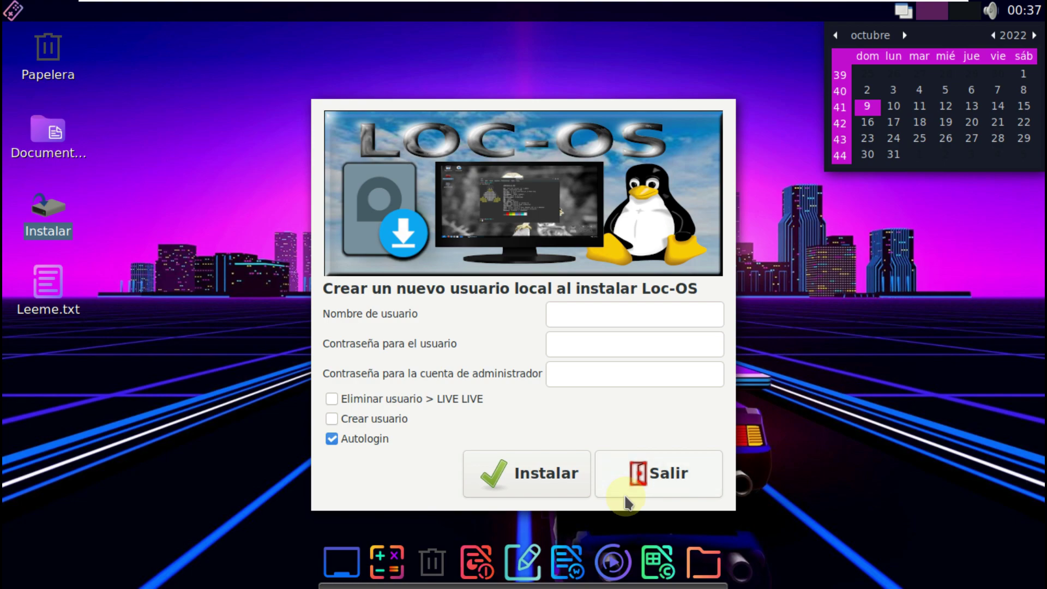
click(678, 108)
click(498, 472)
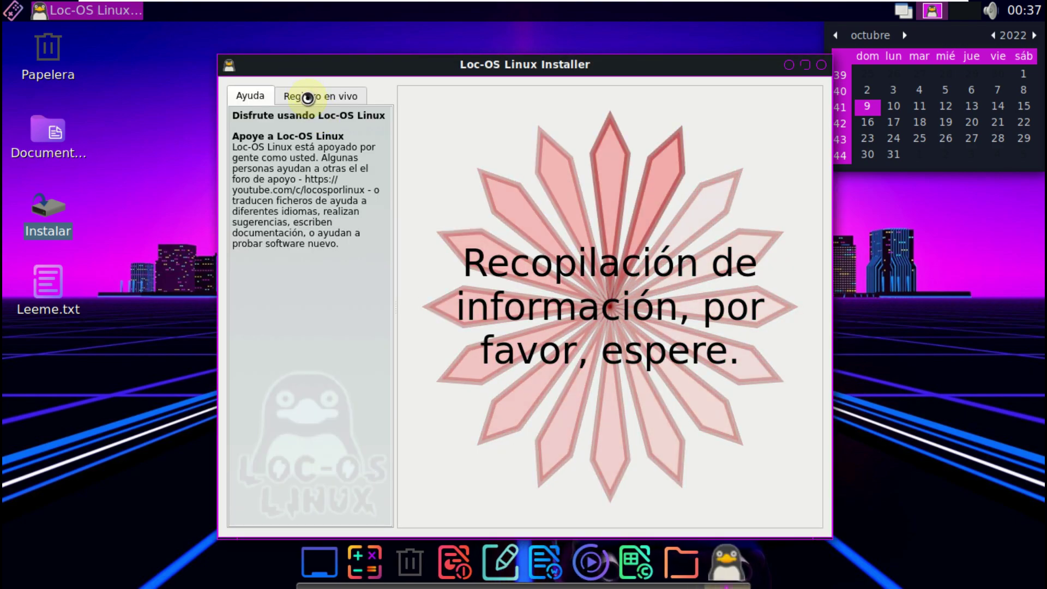
Review the installer's live log and help text while it gathers information.
click(306, 96)
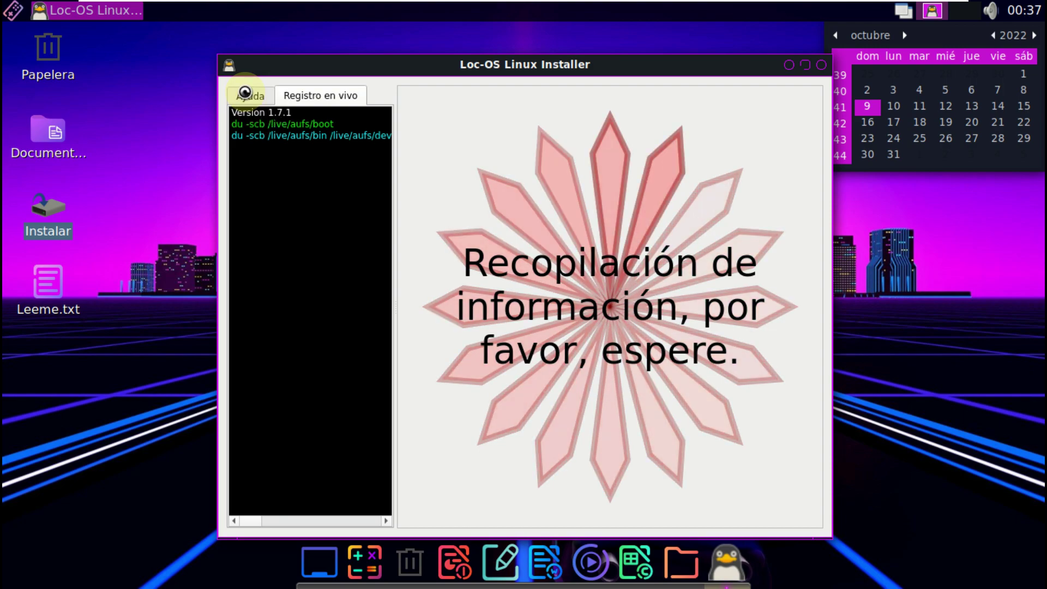
click(245, 93)
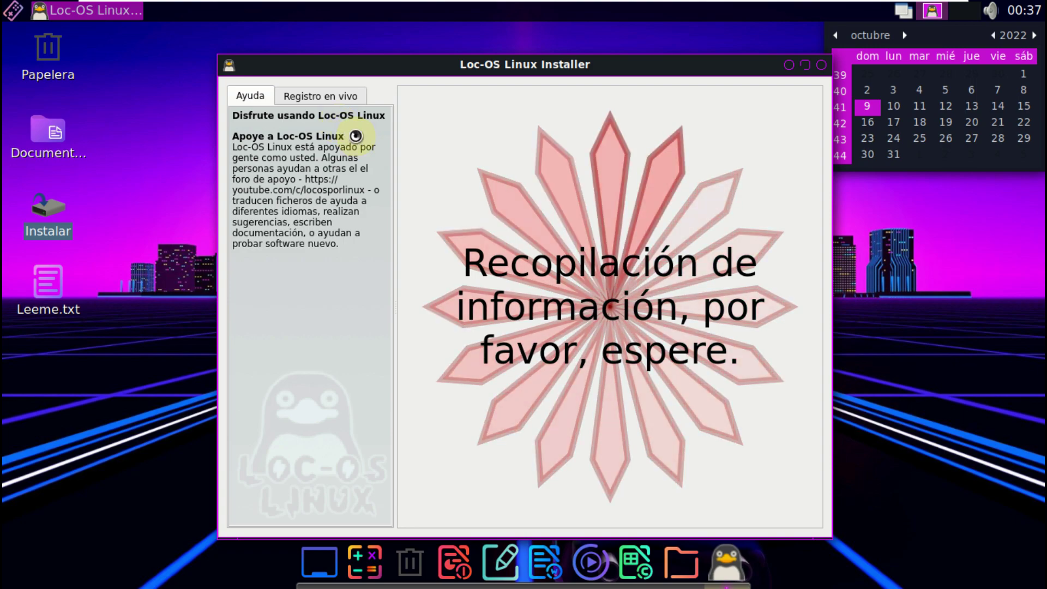
click(329, 88)
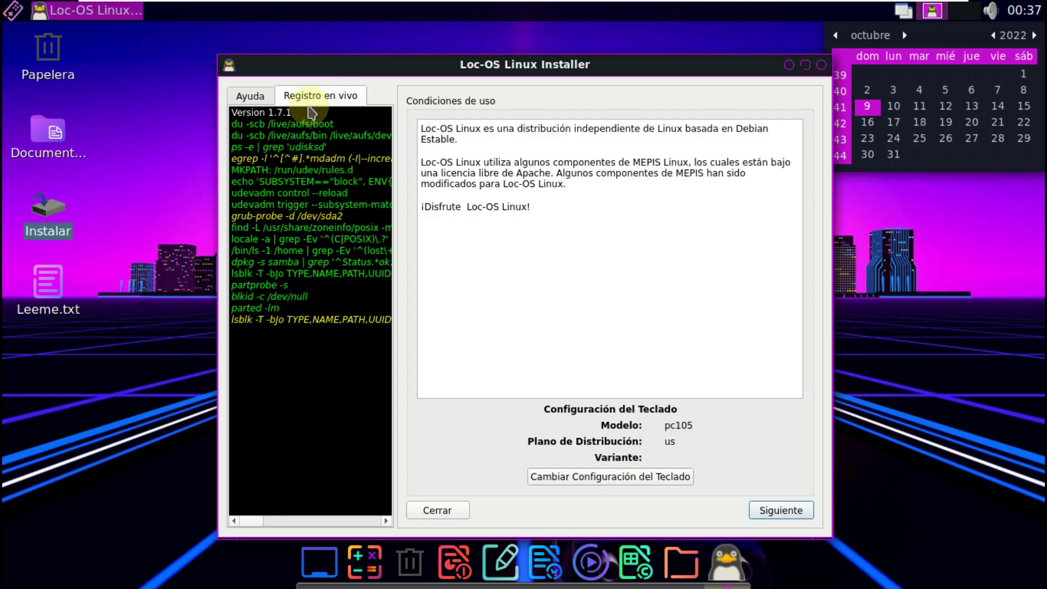
Inspect the installer's keyboard model and layout configuration, cancel it and close the installer.
click(605, 477)
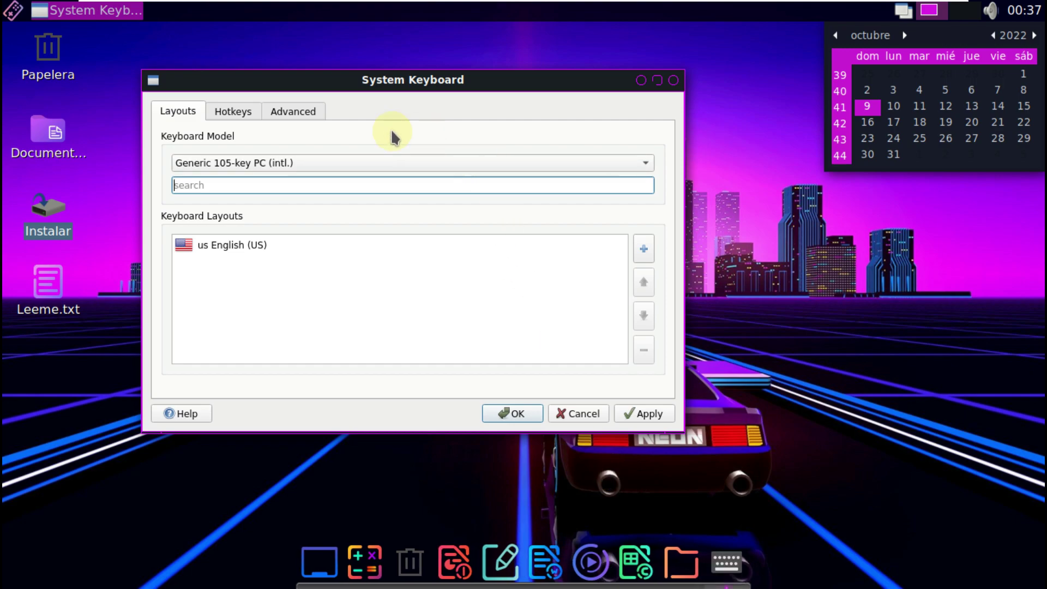
click(348, 245)
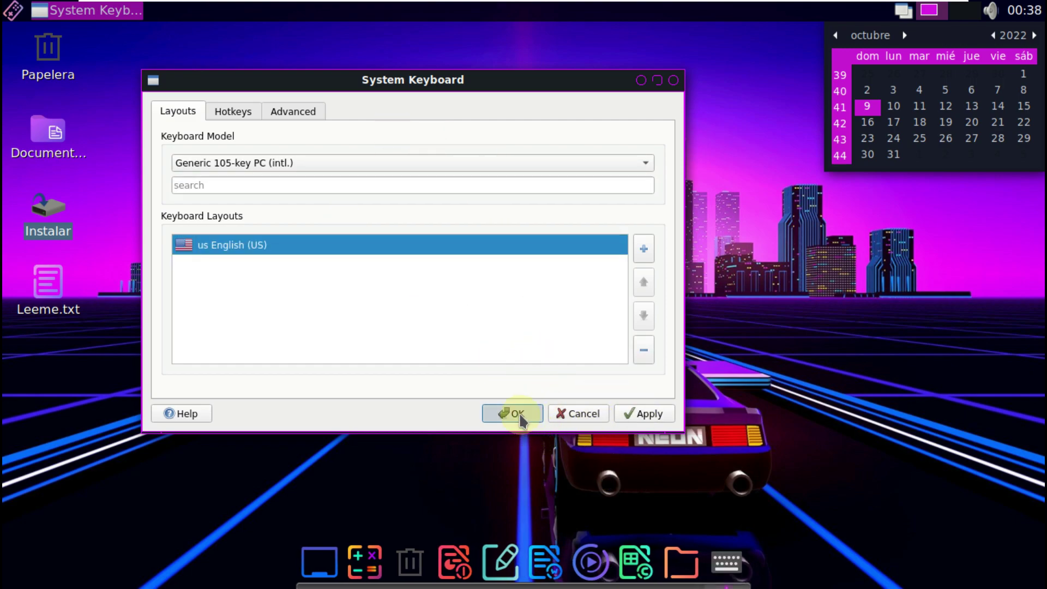
click(579, 419)
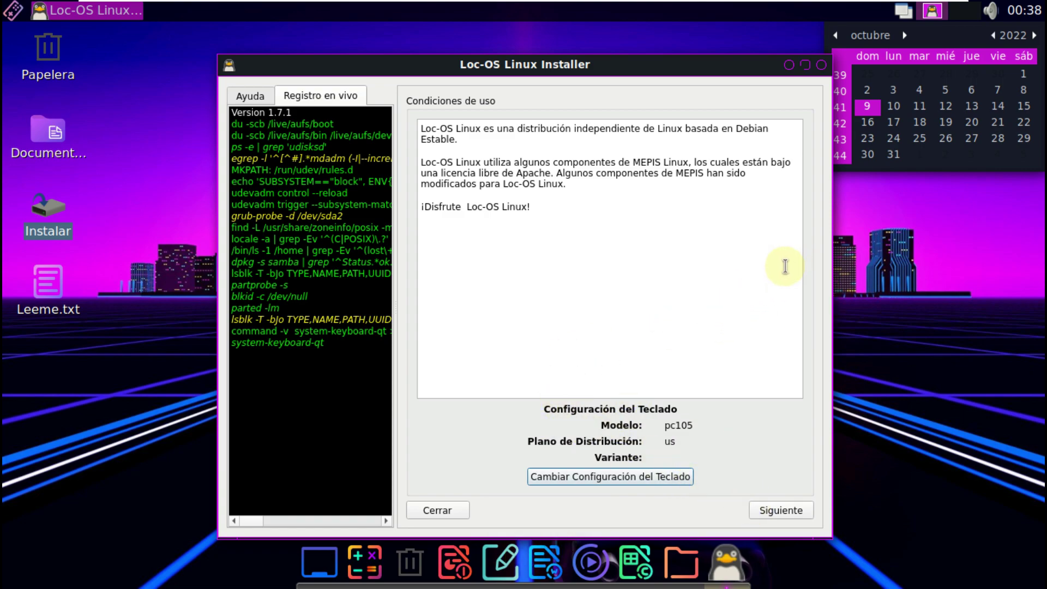
click(822, 66)
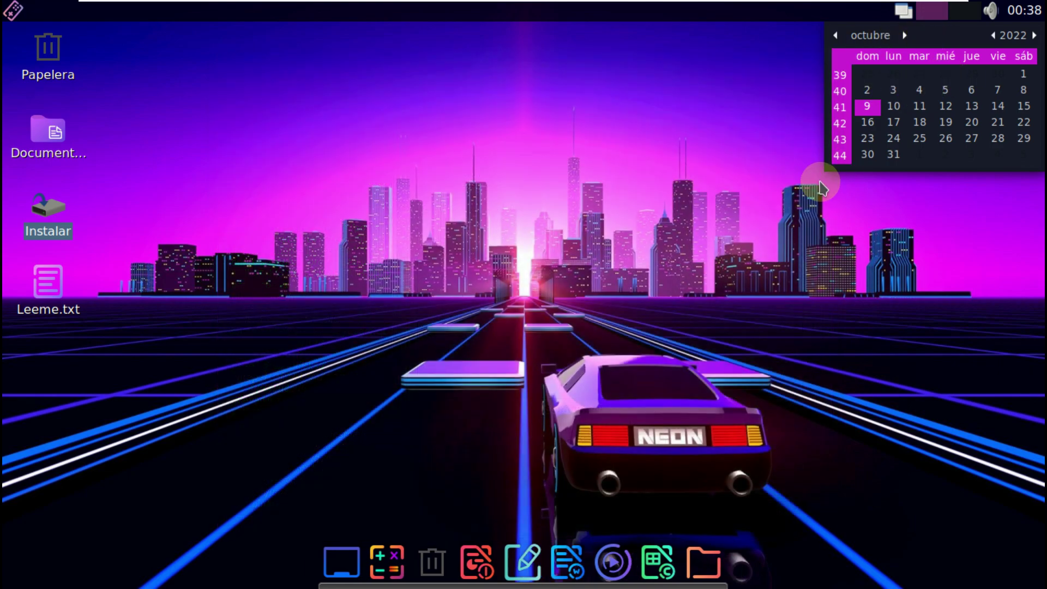
Dismiss the desktop calendar and show the volume control.
click(815, 195)
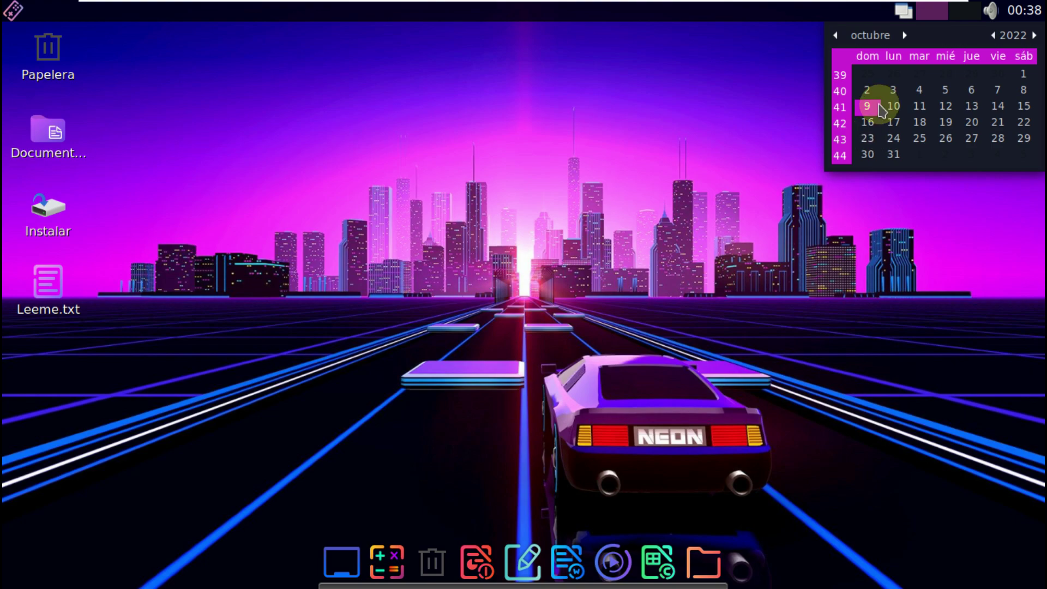
click(1016, 13)
click(991, 12)
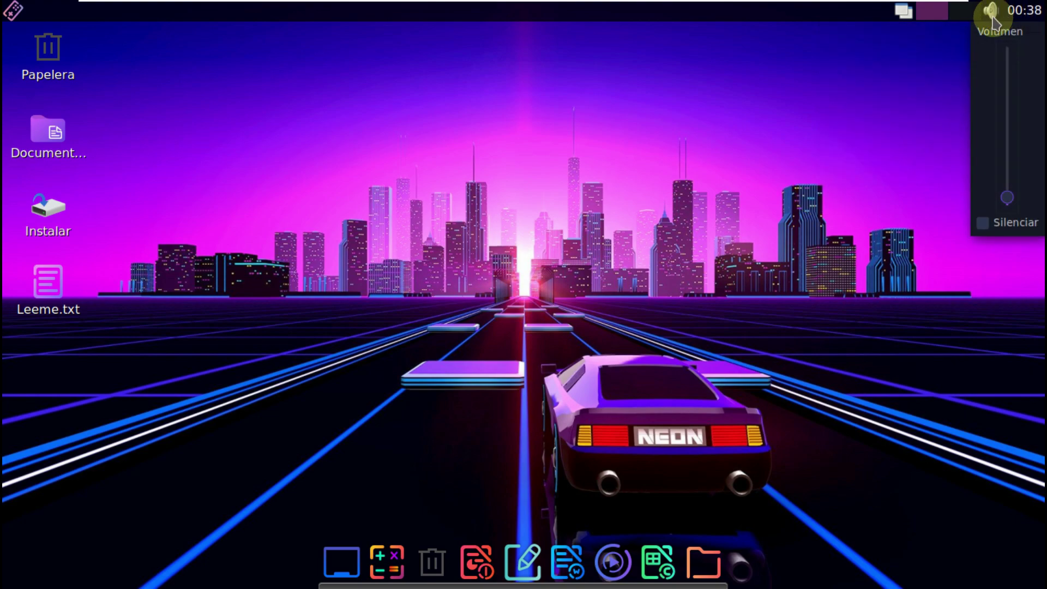
Show the version information of the desktop panel and close it.
right_click(778, 16)
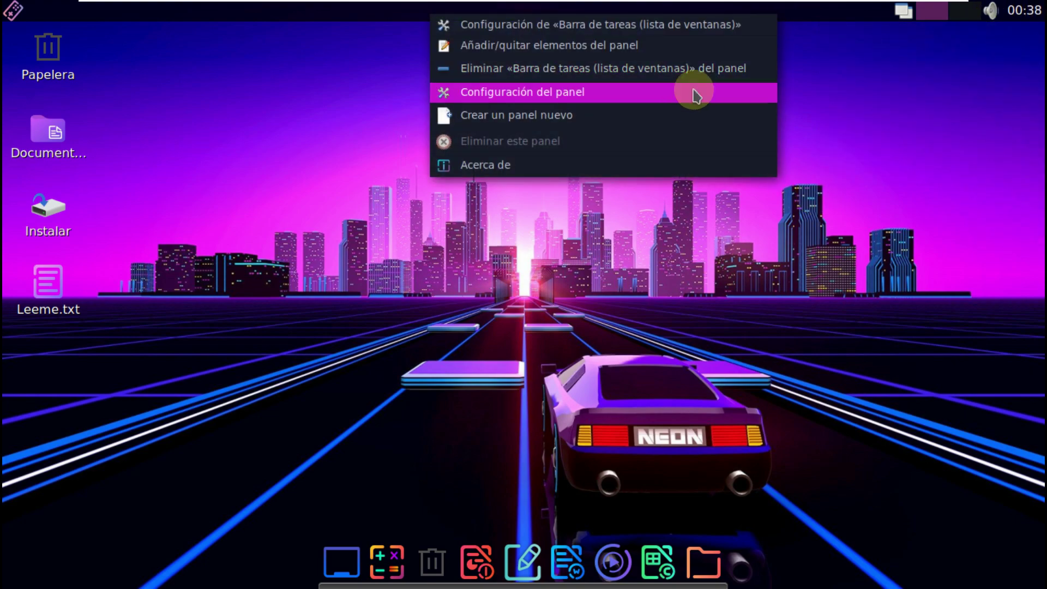
click(641, 172)
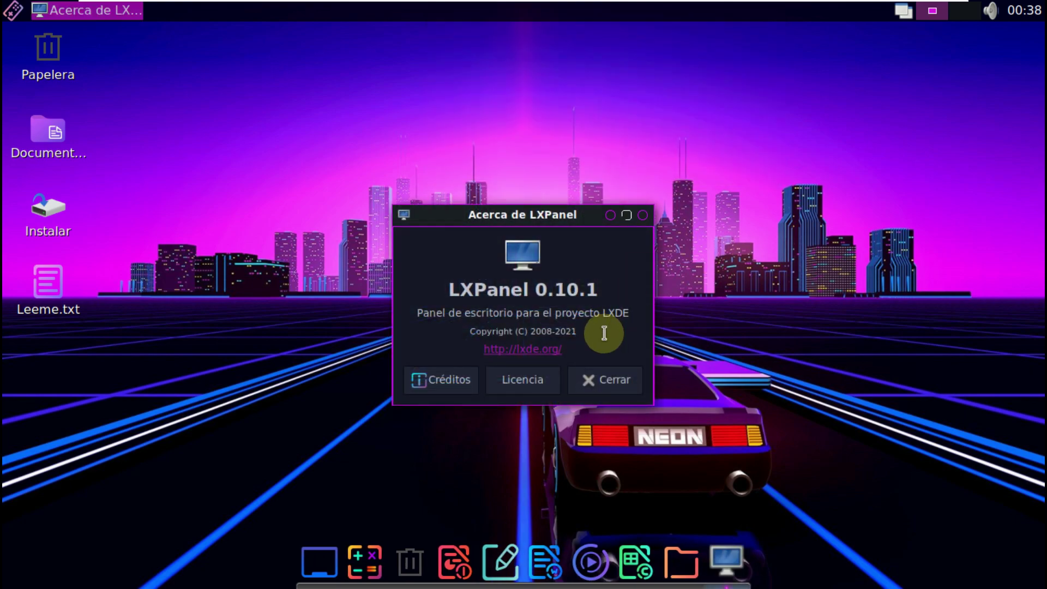
click(601, 382)
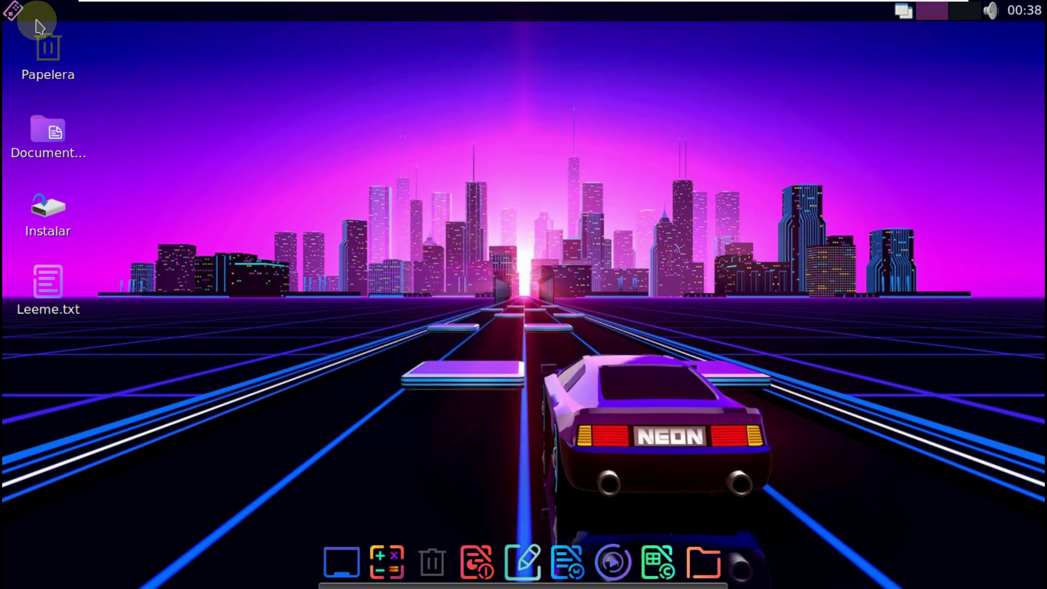
Browse the Internet, Otras and Accesorios categories of the application menu.
click(12, 11)
mouse_move(5, 38)
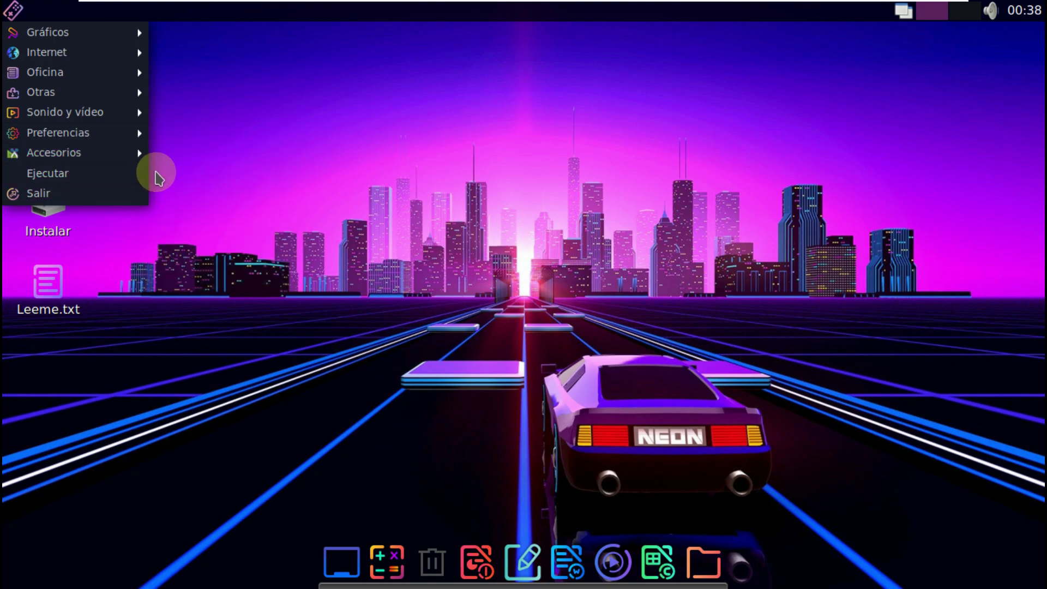
click(157, 179)
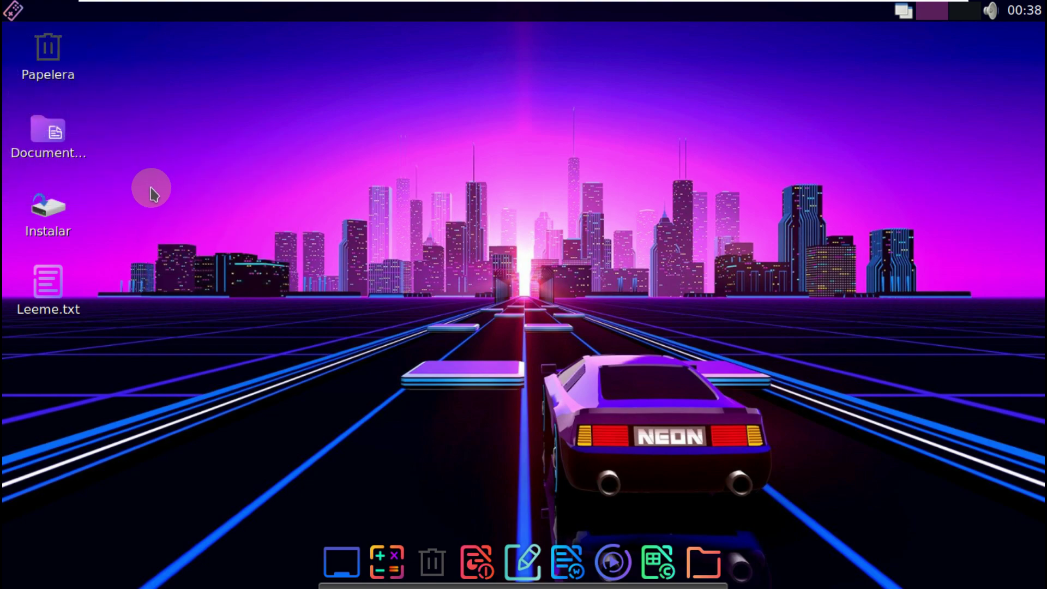
click(13, 17)
mouse_move(53, 41)
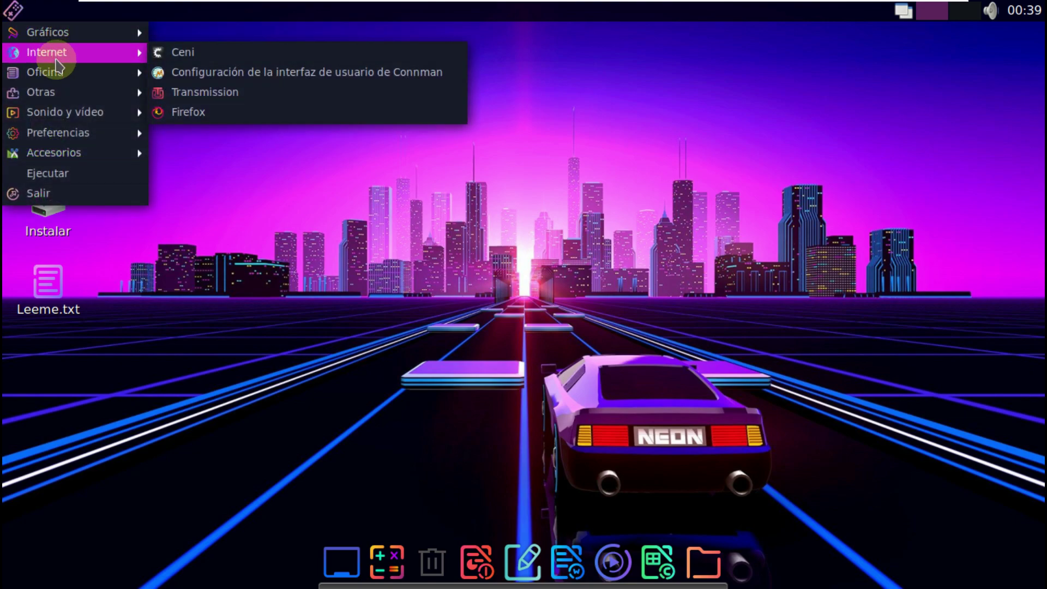
mouse_move(55, 78)
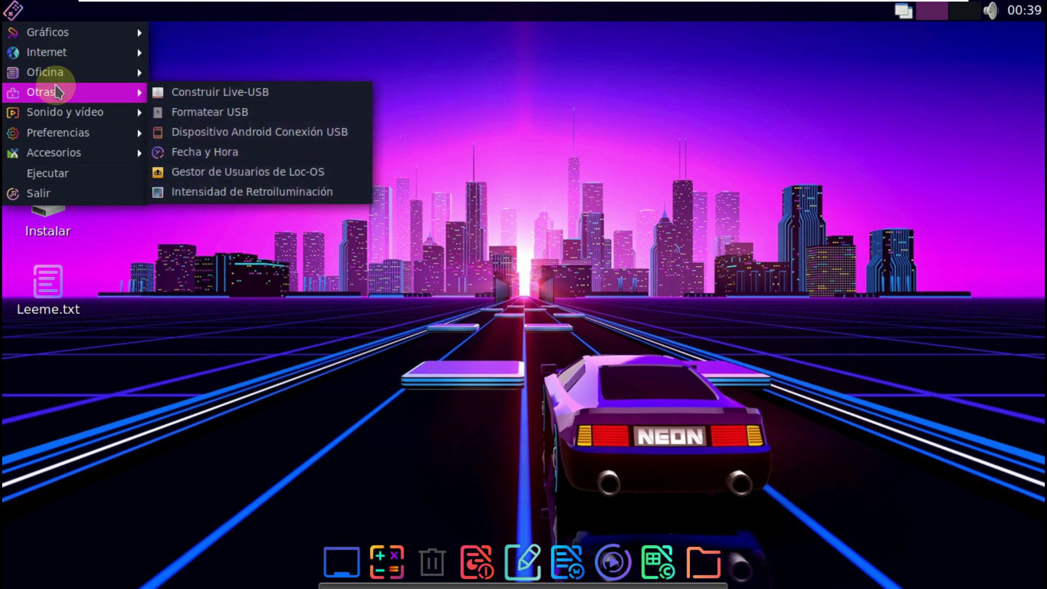
click(50, 157)
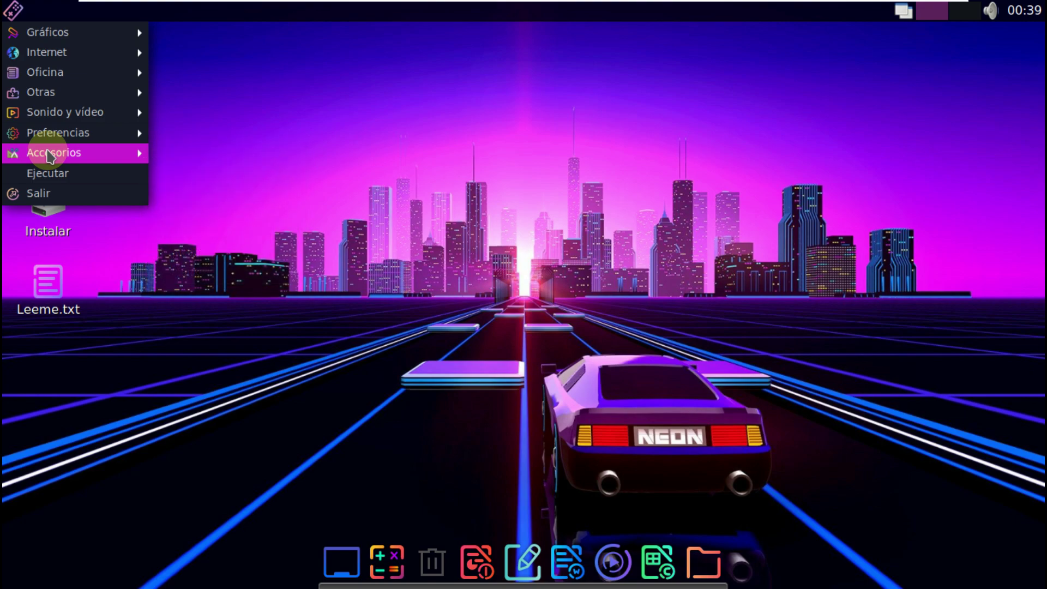
Inspect the mouse settings in the Teclado y ratón preferences and cancel without changes.
mouse_move(54, 134)
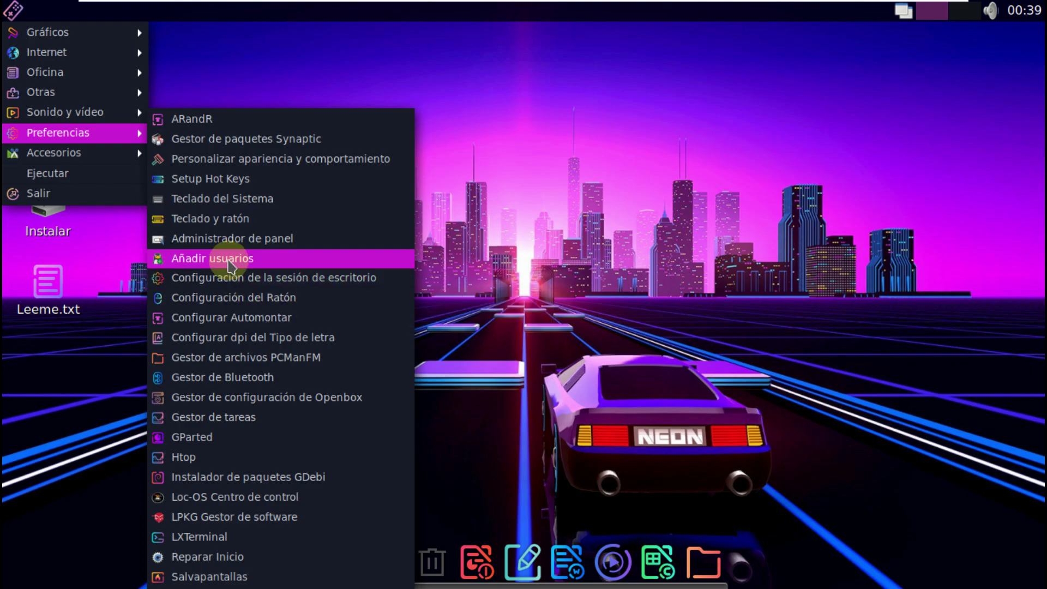
click(225, 223)
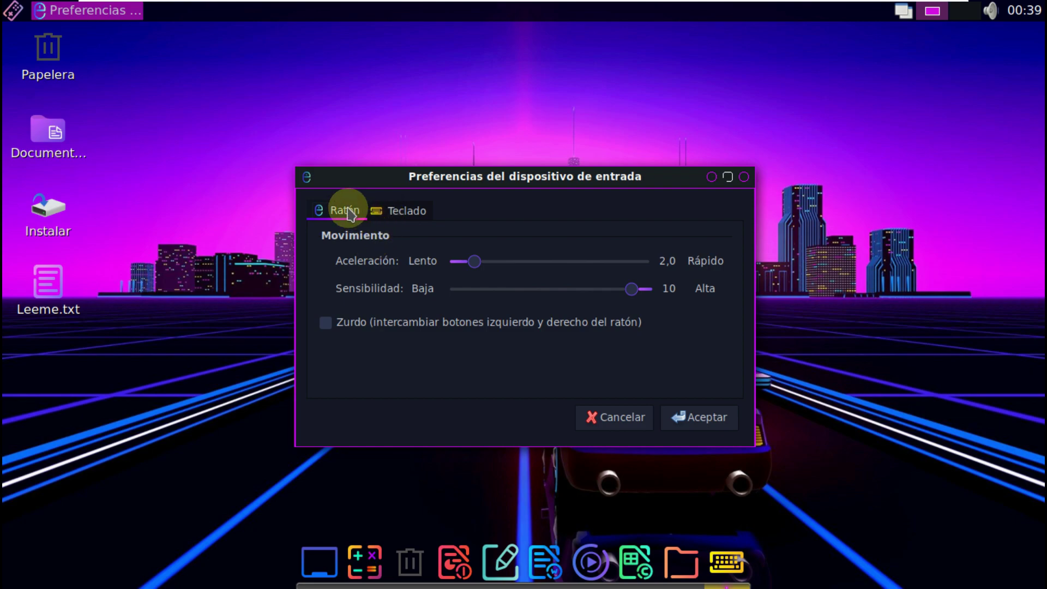
click(604, 423)
Review the appearance, desktop icon and advanced settings in the desktop preferences, and close them.
right_click(508, 267)
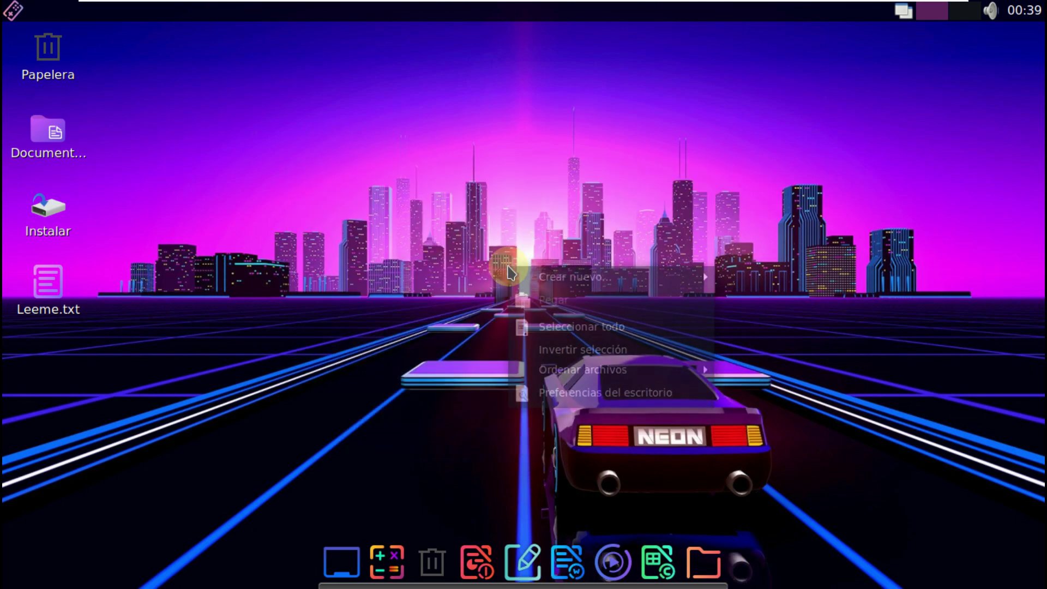
mouse_move(524, 283)
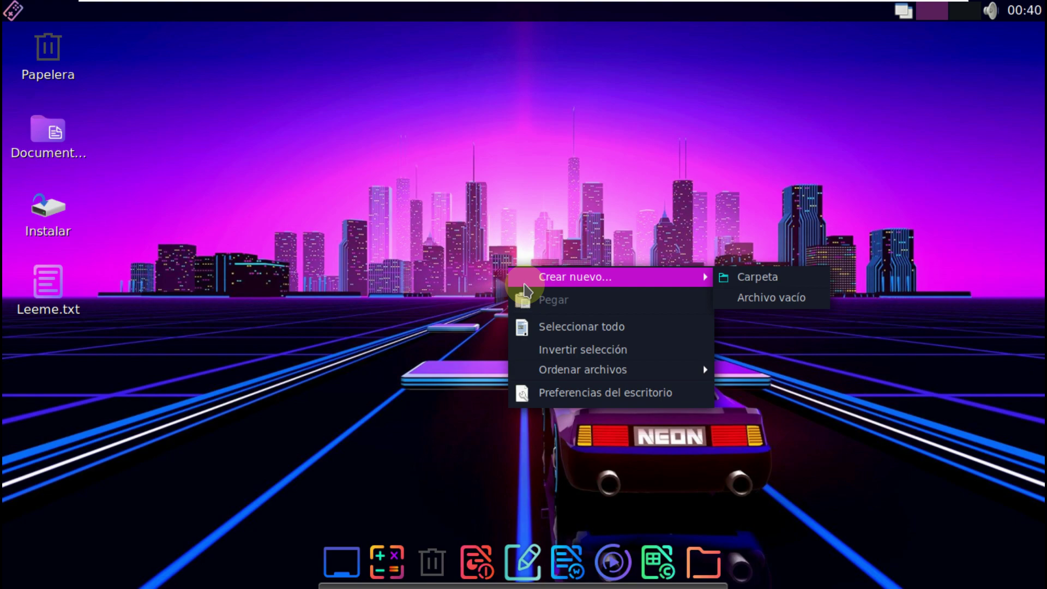
click(629, 394)
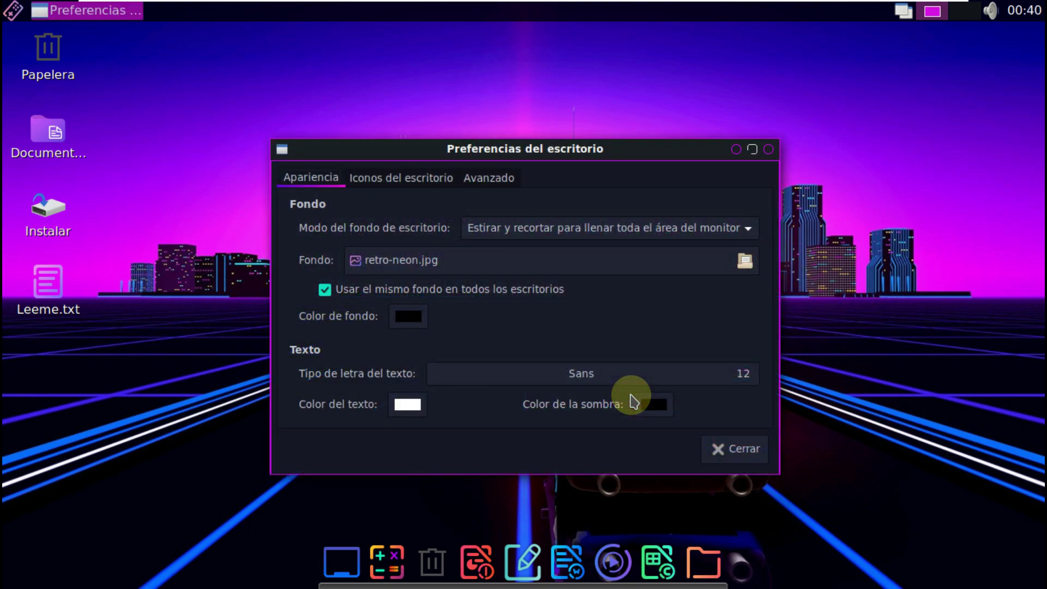
click(406, 178)
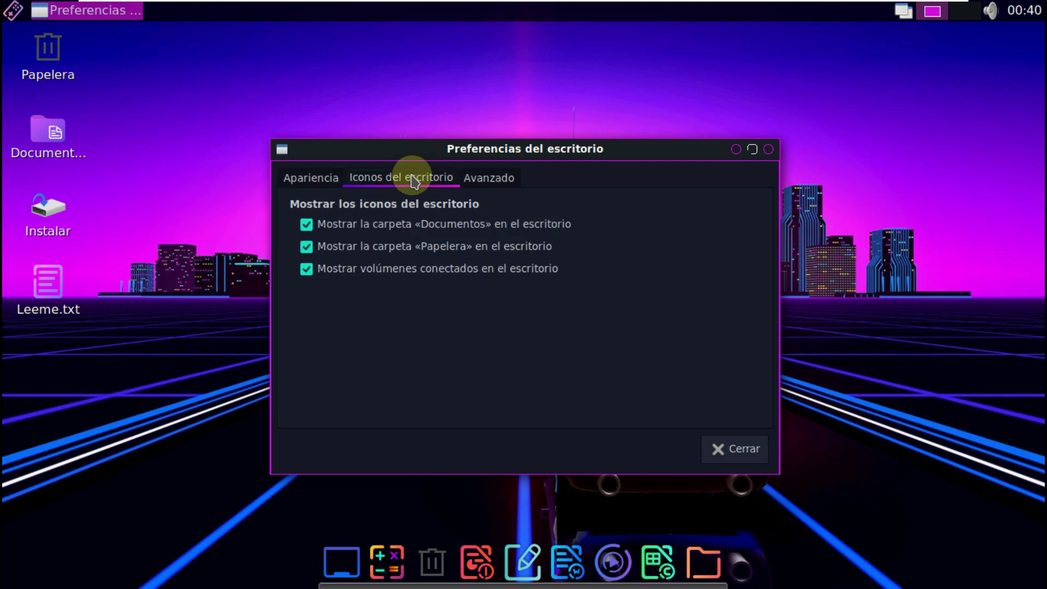
click(483, 178)
click(709, 448)
Check the desktop's options for sorting files and dismiss them.
right_click(469, 208)
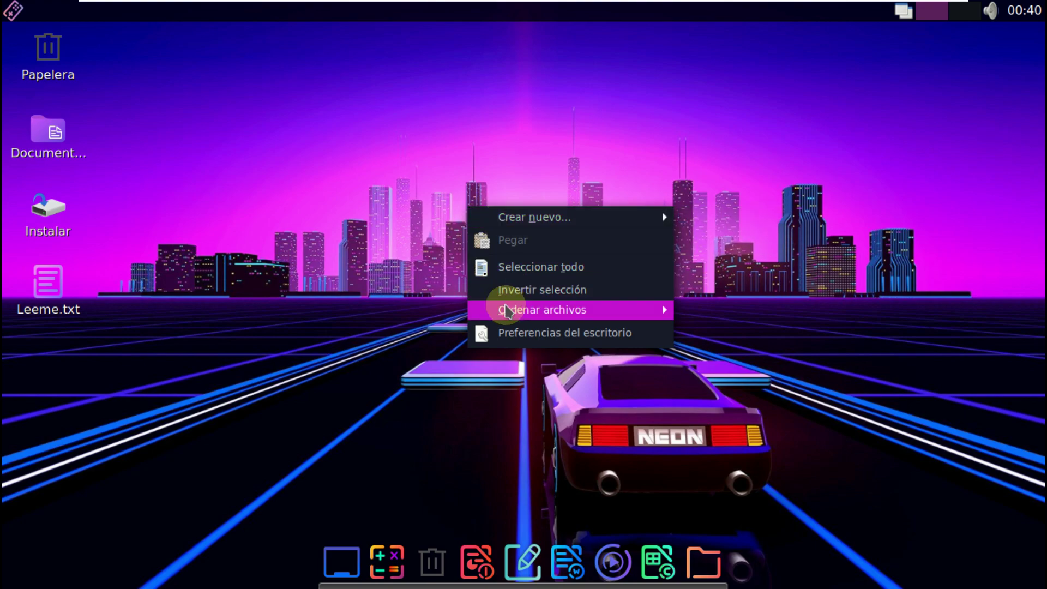
click(506, 309)
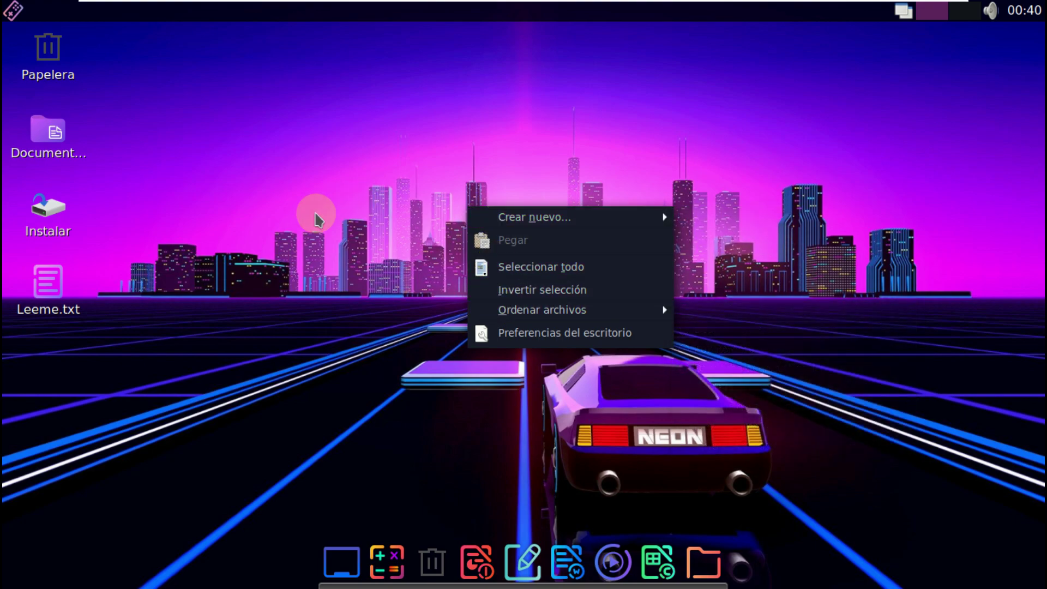
click(54, 443)
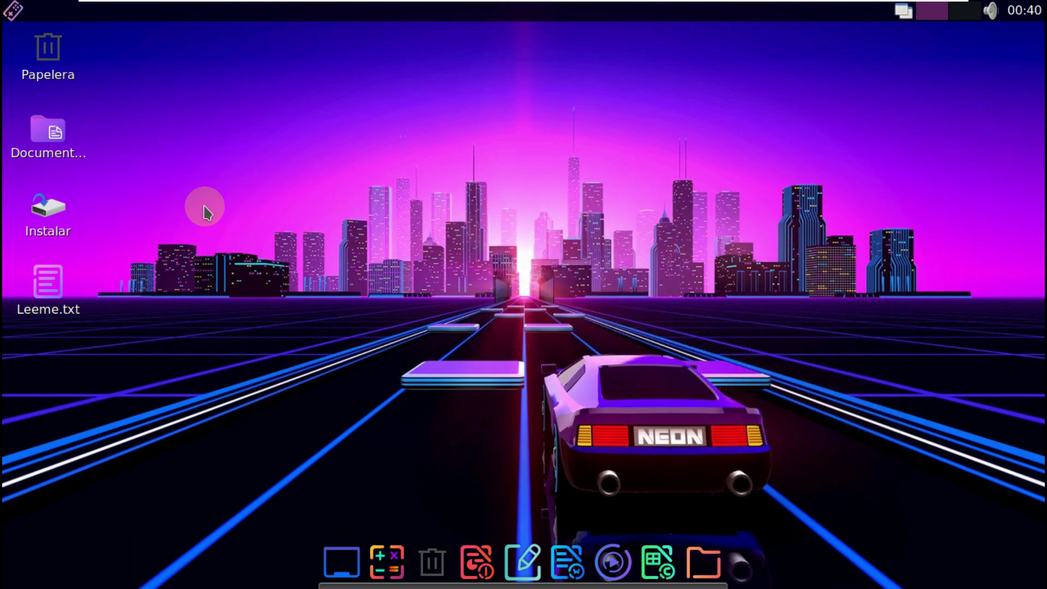
Inspect the automatically started applications in the desktop session configuration and cancel without changes.
click(16, 12)
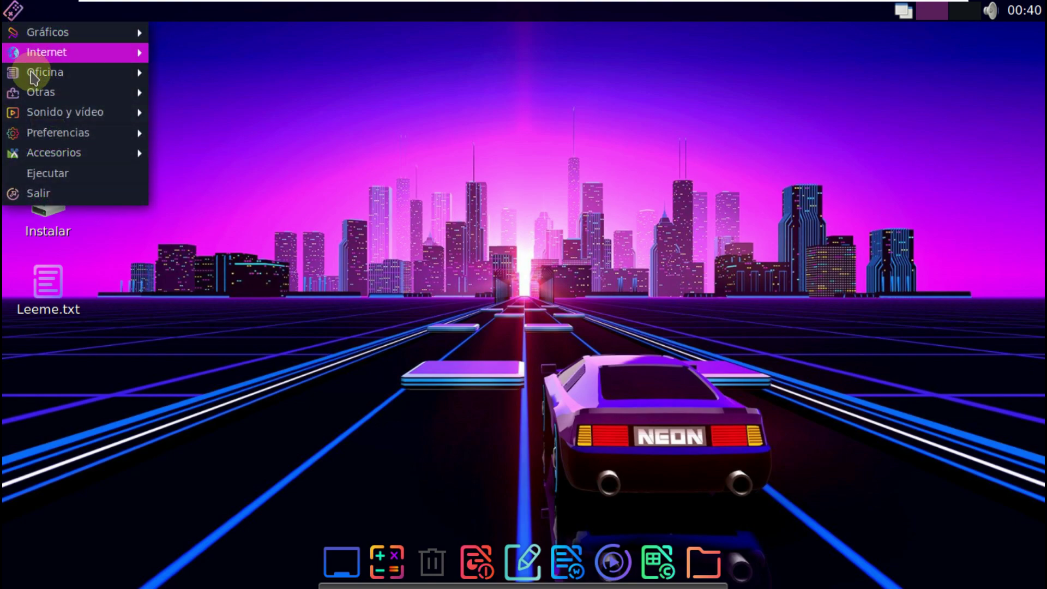
mouse_move(70, 154)
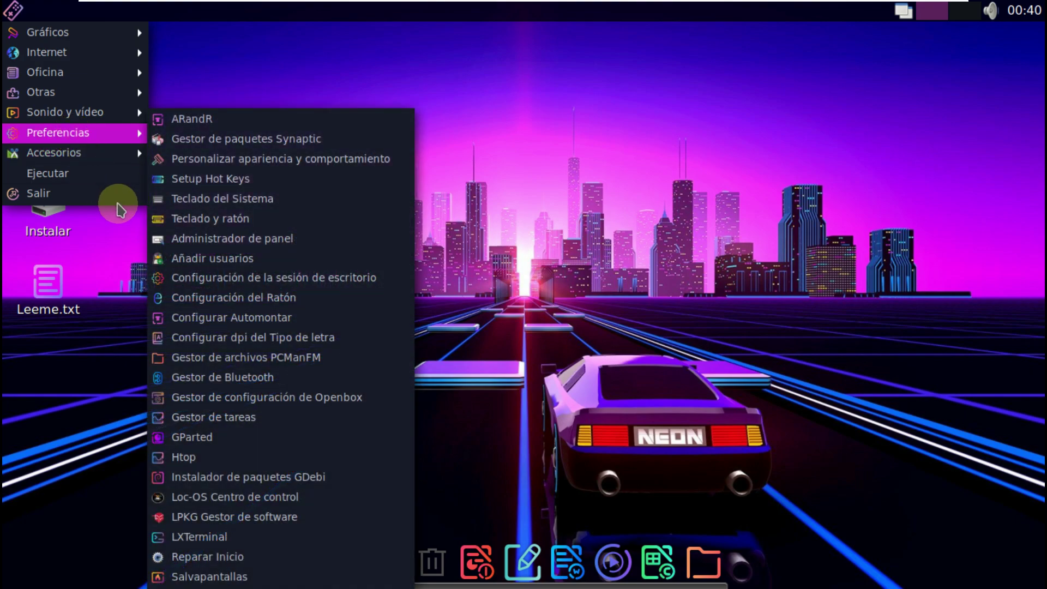
click(182, 284)
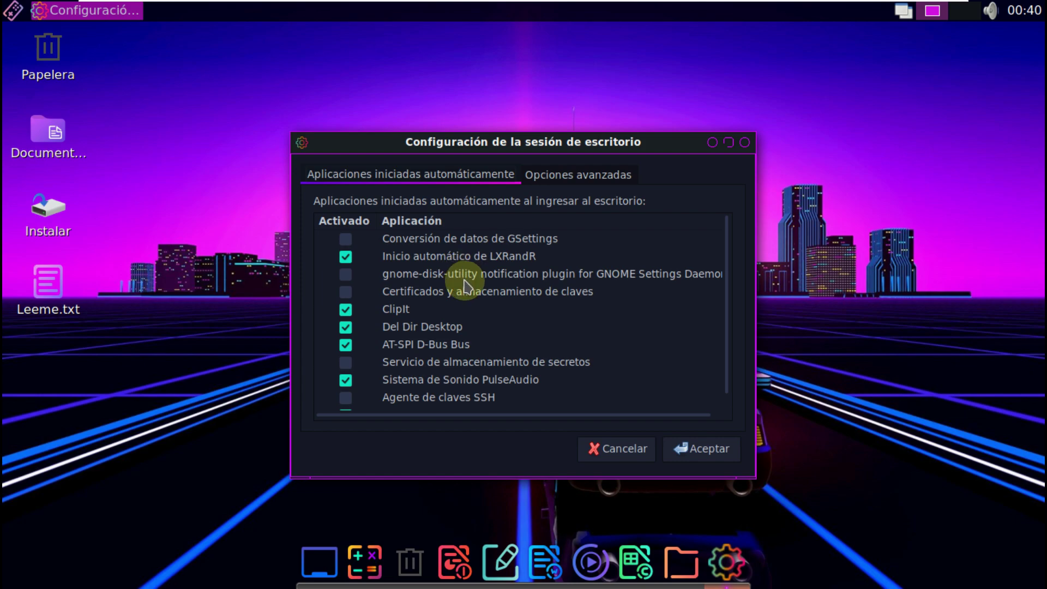
click(605, 447)
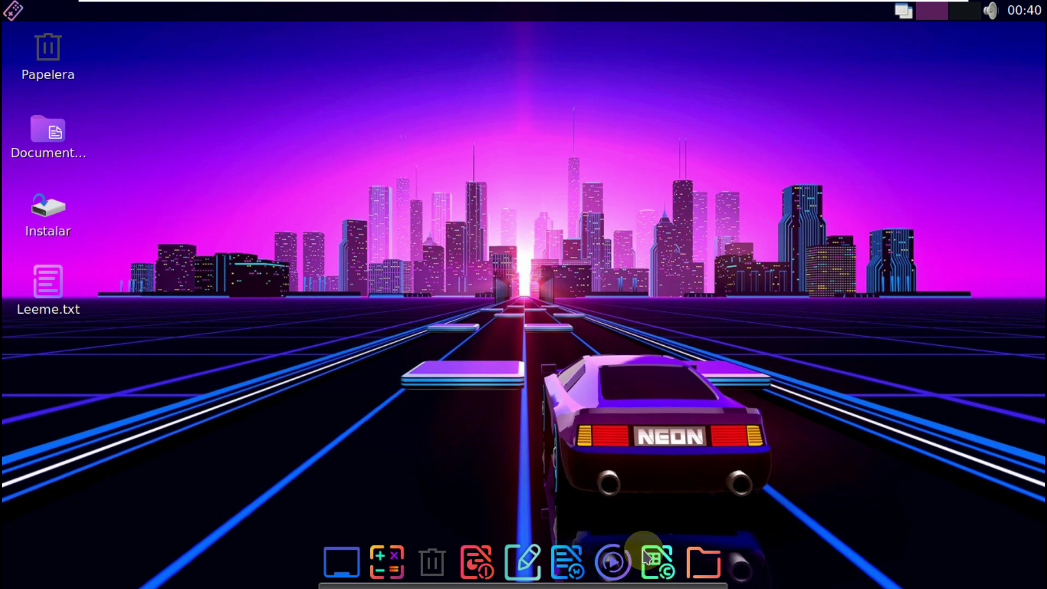
Launch Firefox and close its Mozilla privacy tab.
click(12, 9)
mouse_move(45, 111)
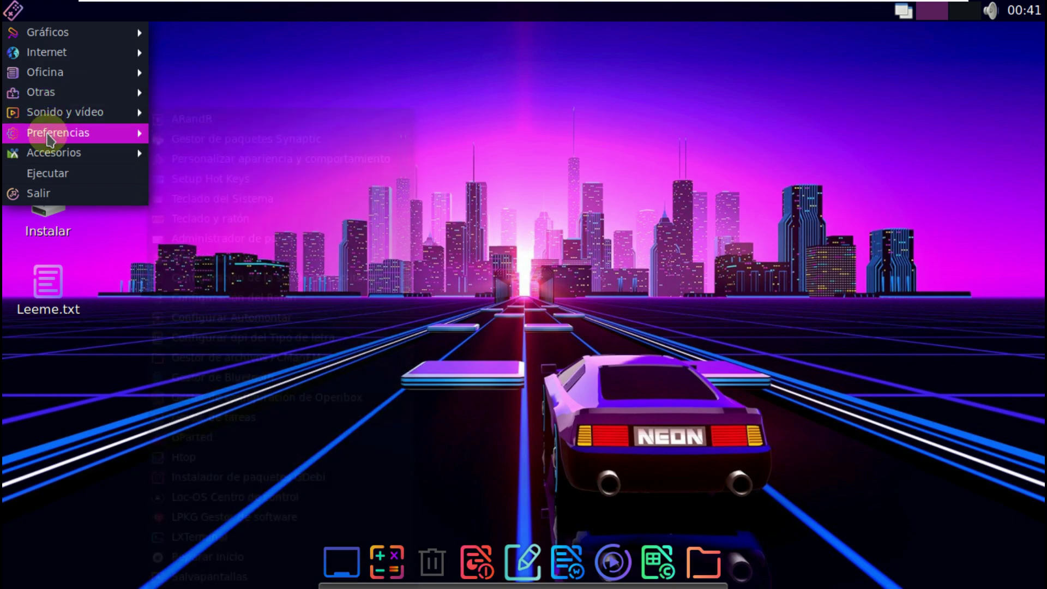
mouse_move(71, 52)
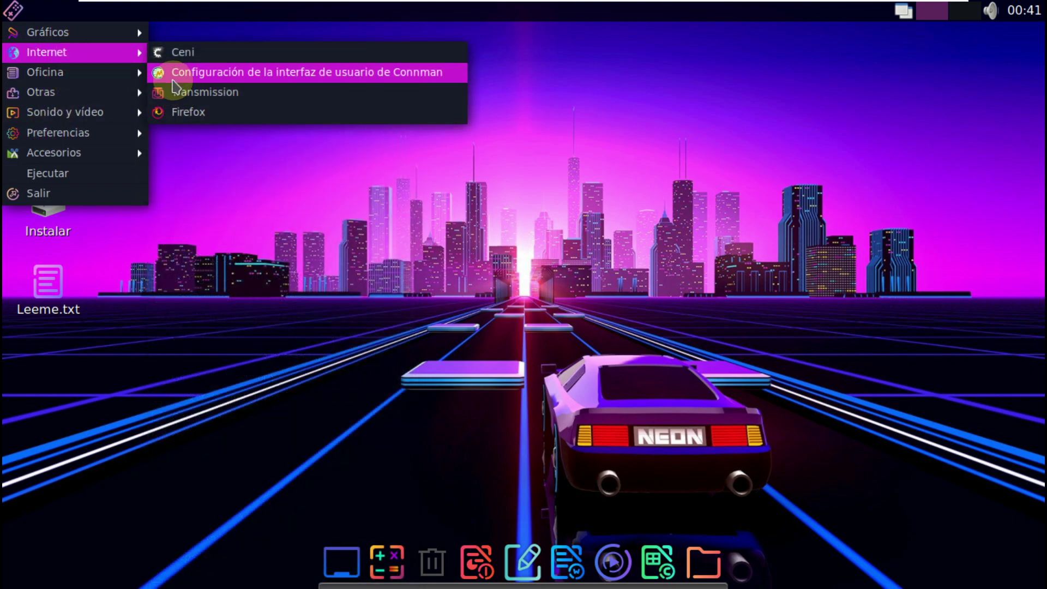
click(180, 116)
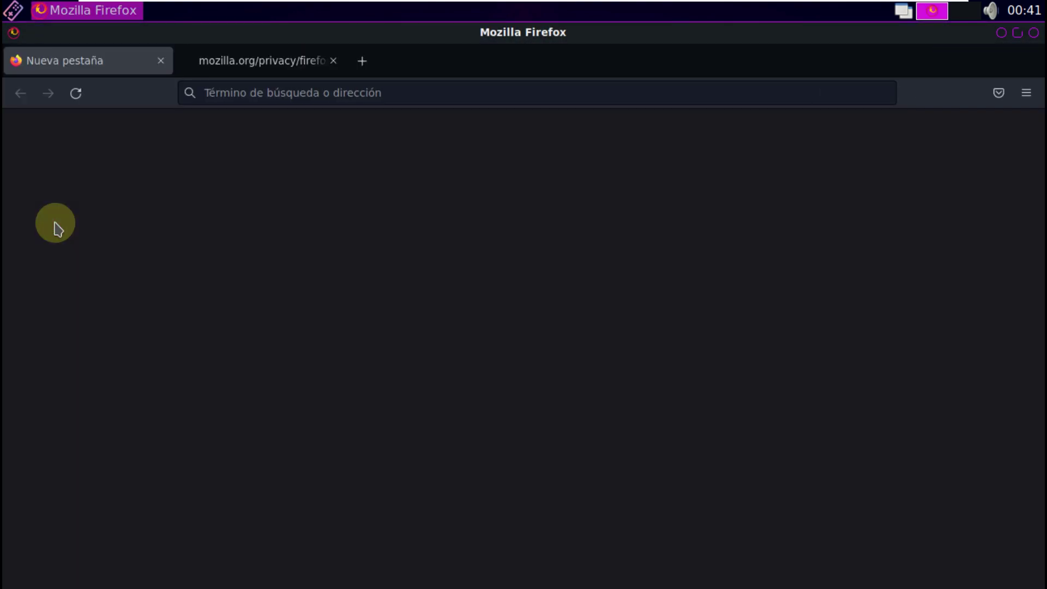
click(333, 65)
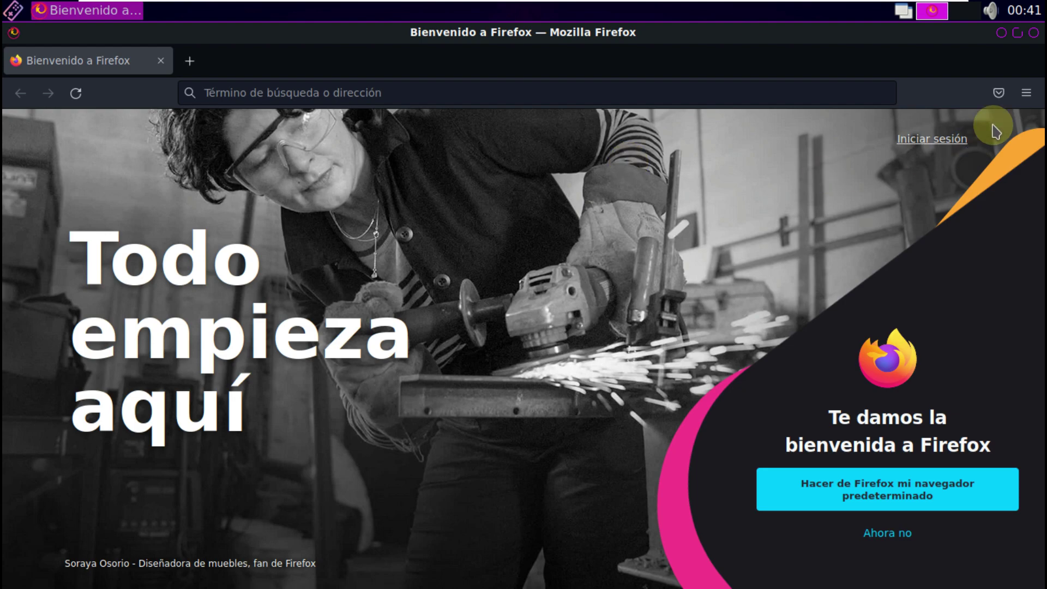
Review the commands in Firefox's application menu and dismiss it.
click(1026, 93)
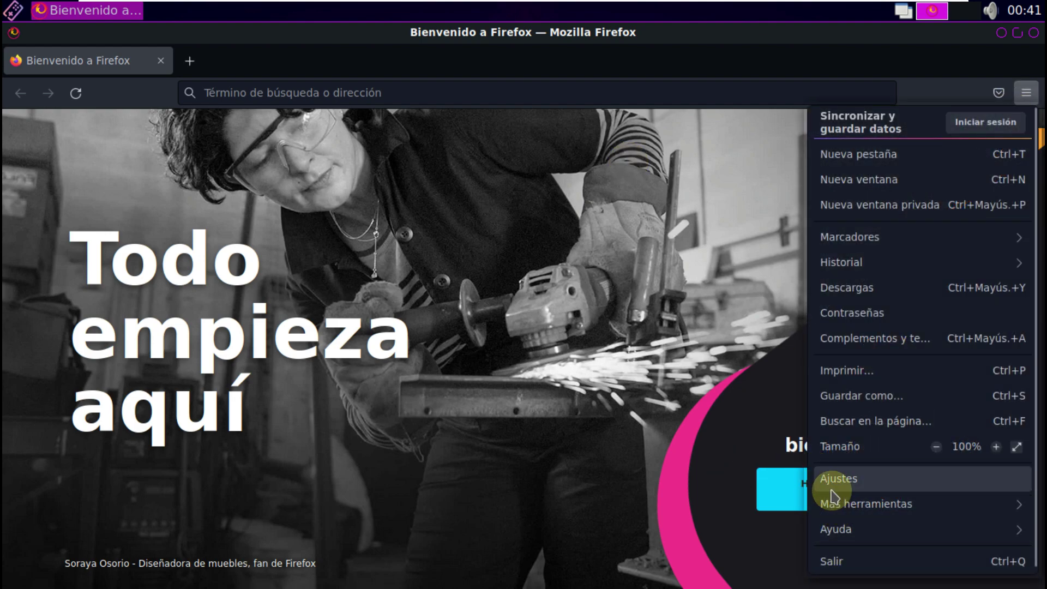
scroll(832, 492, down, 1)
click(576, 324)
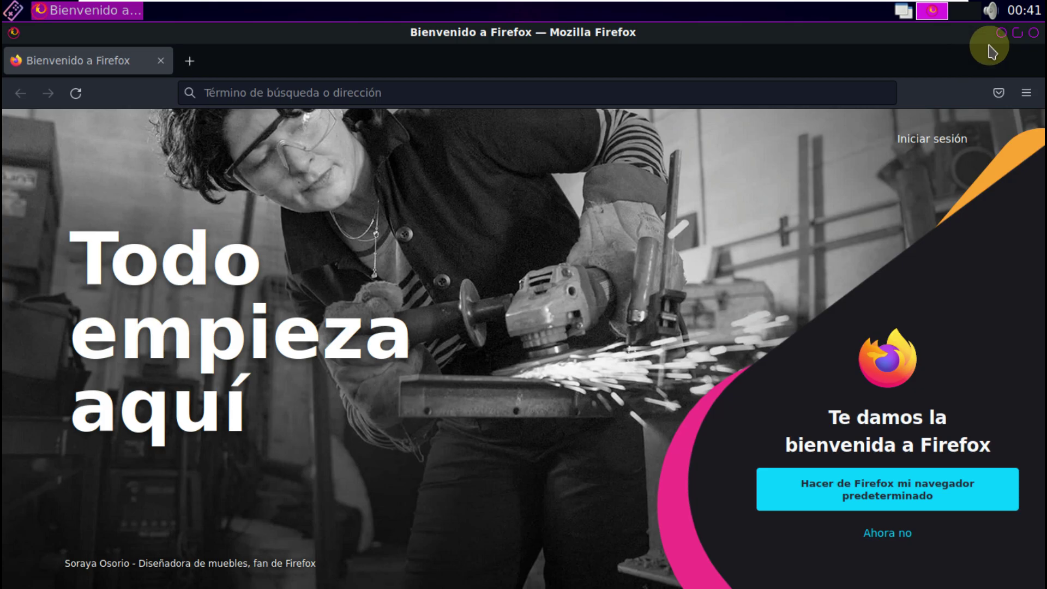
Minimise Firefox, execute the Instalar launcher to show its superuser password request, and exit the request.
click(1001, 32)
double_click(48, 212)
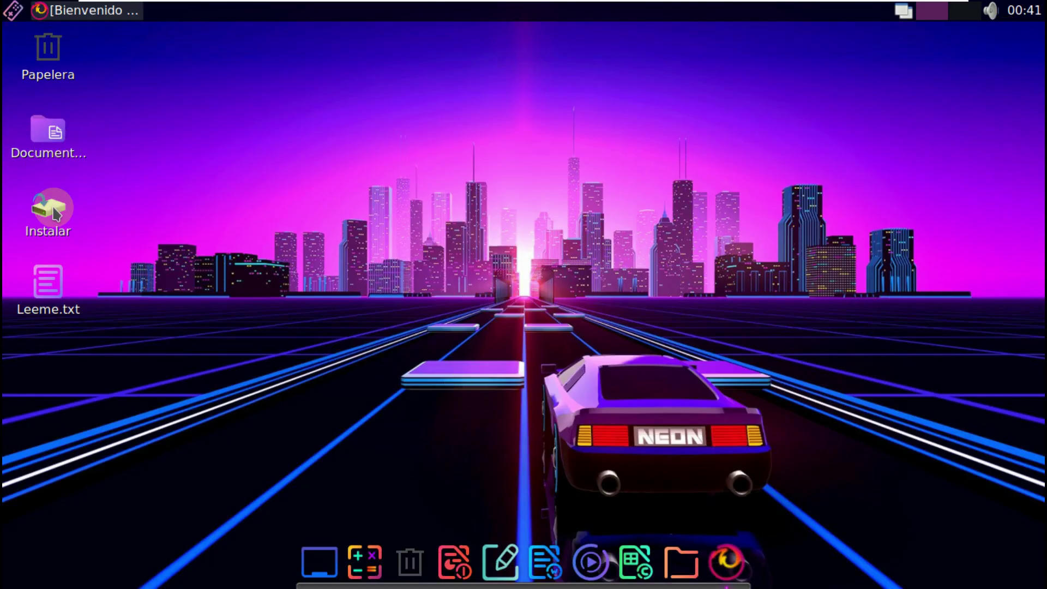
click(258, 337)
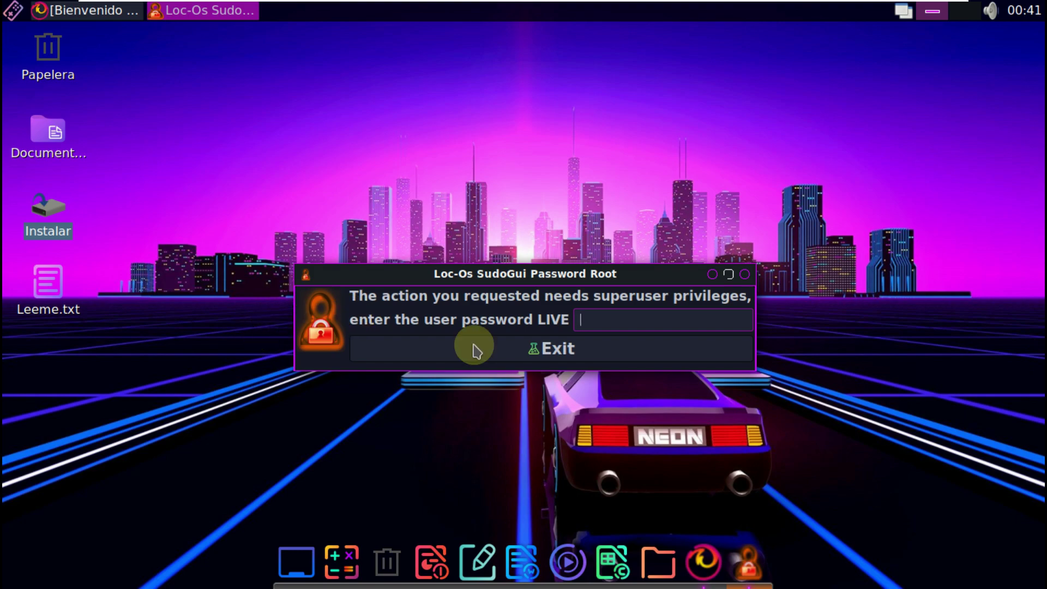
click(536, 347)
Restore the Firefox window and search Google for "locos linux".
click(722, 559)
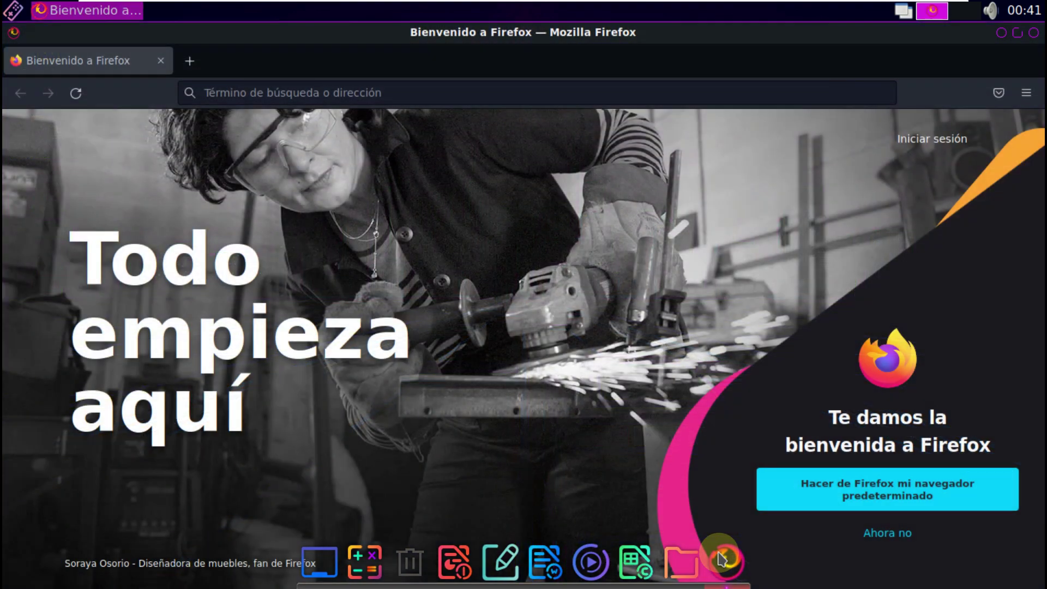
click(281, 88)
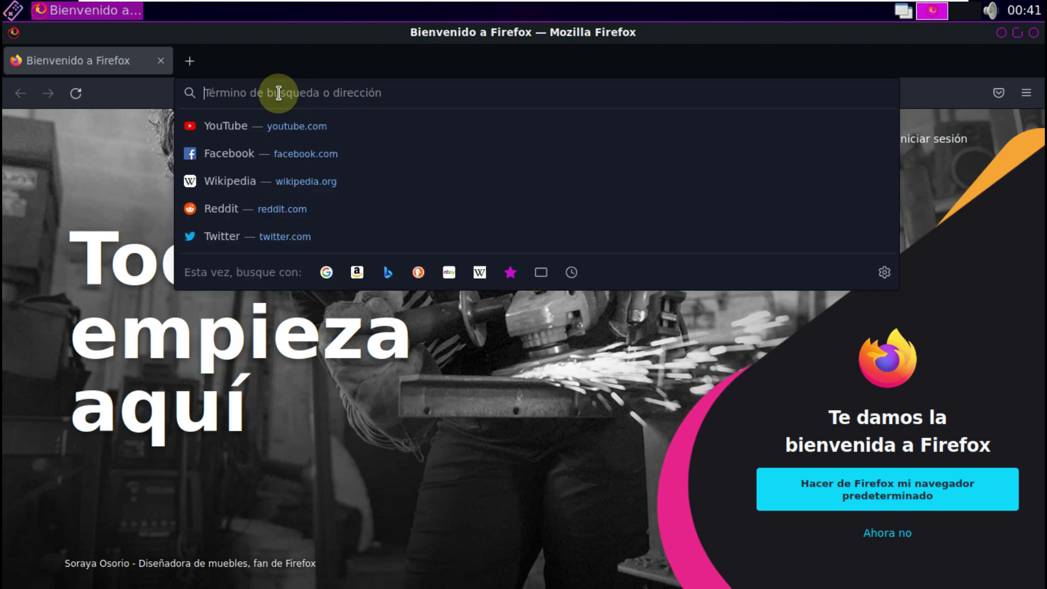
text(loco)
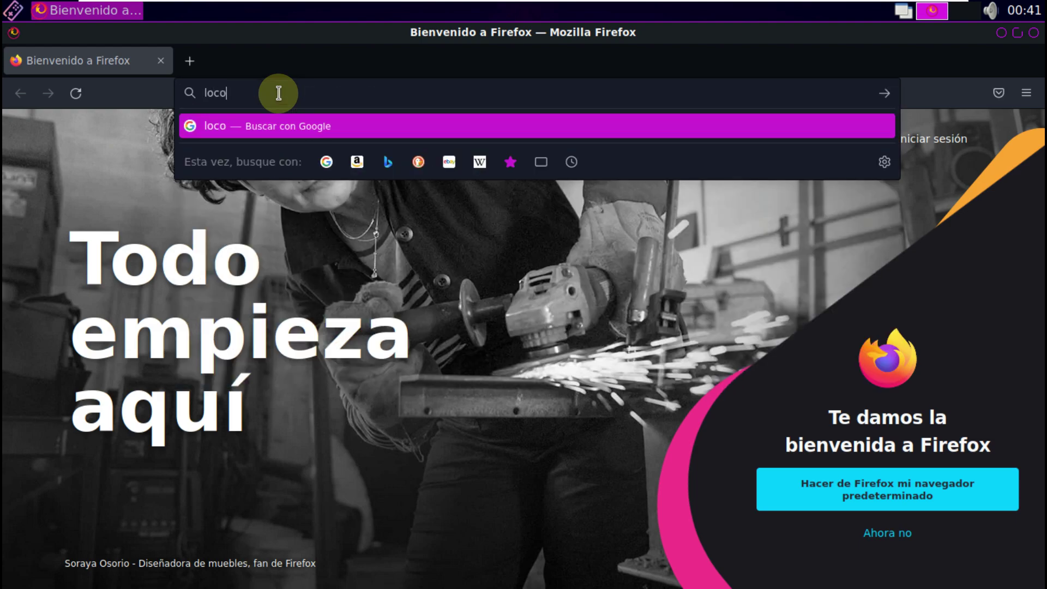
text(s linux)
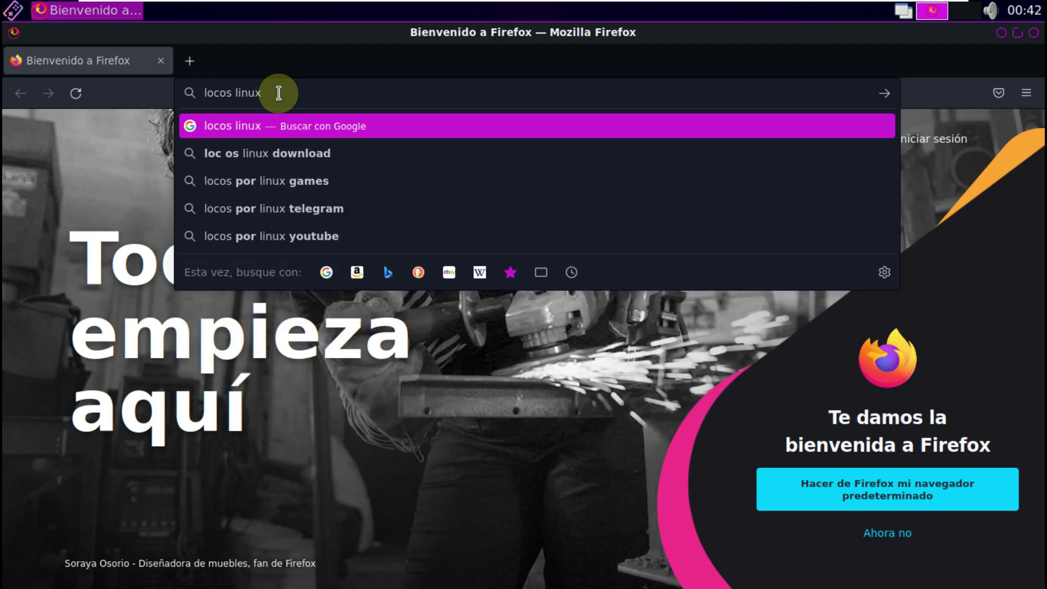
key(Return)
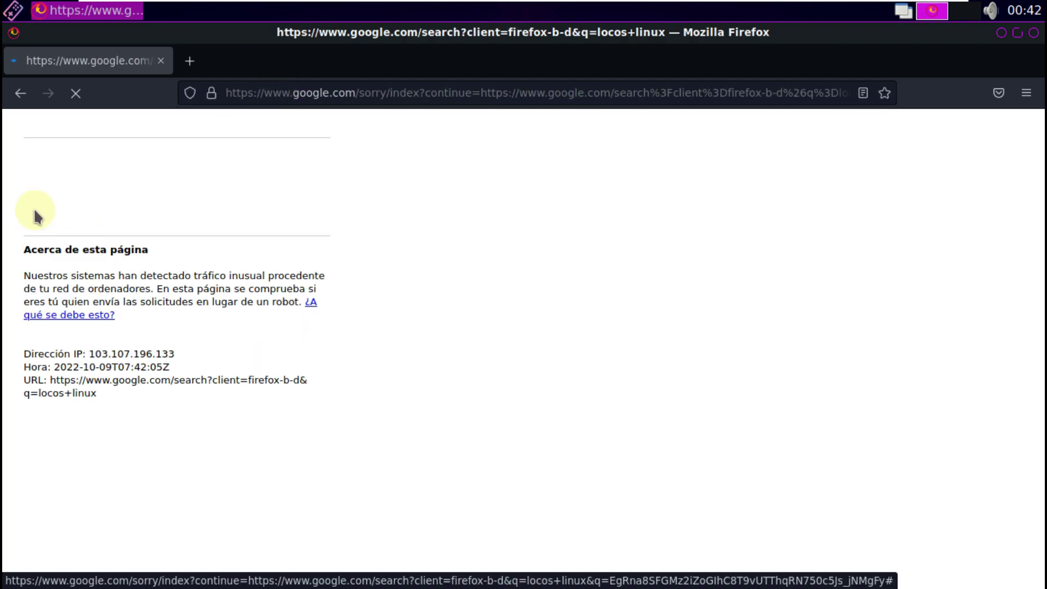
Start Google's human verification and submit the squares containing traffic lights in the first image.
click(38, 198)
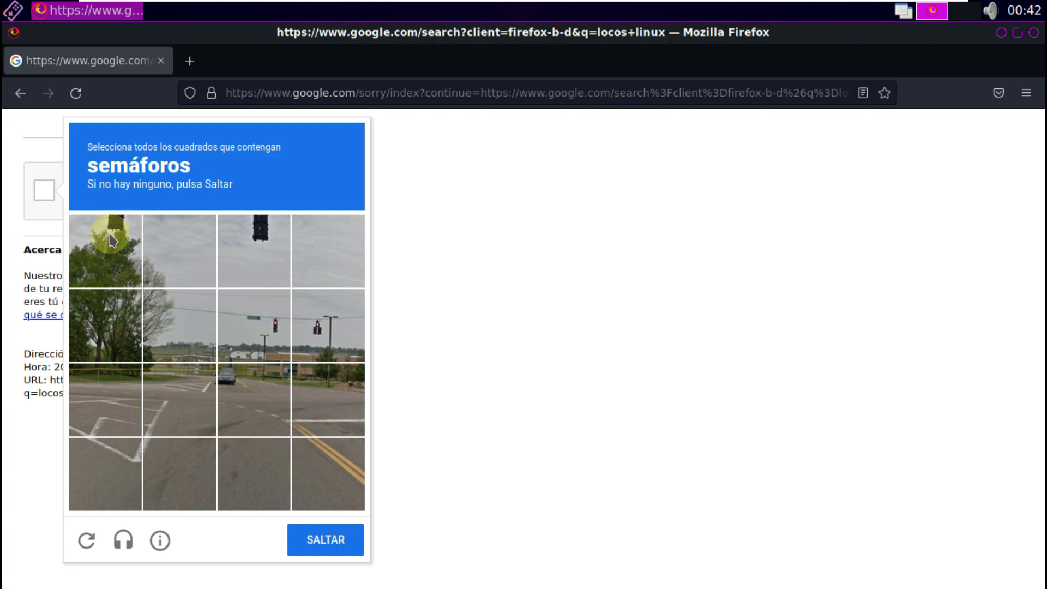
click(110, 240)
click(109, 261)
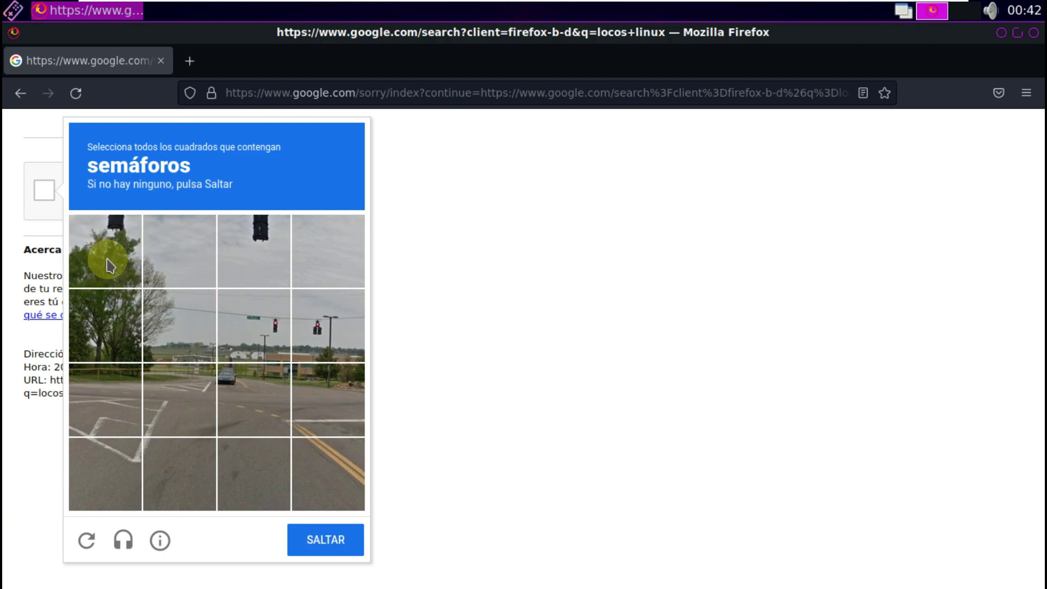
click(111, 265)
click(239, 271)
click(267, 328)
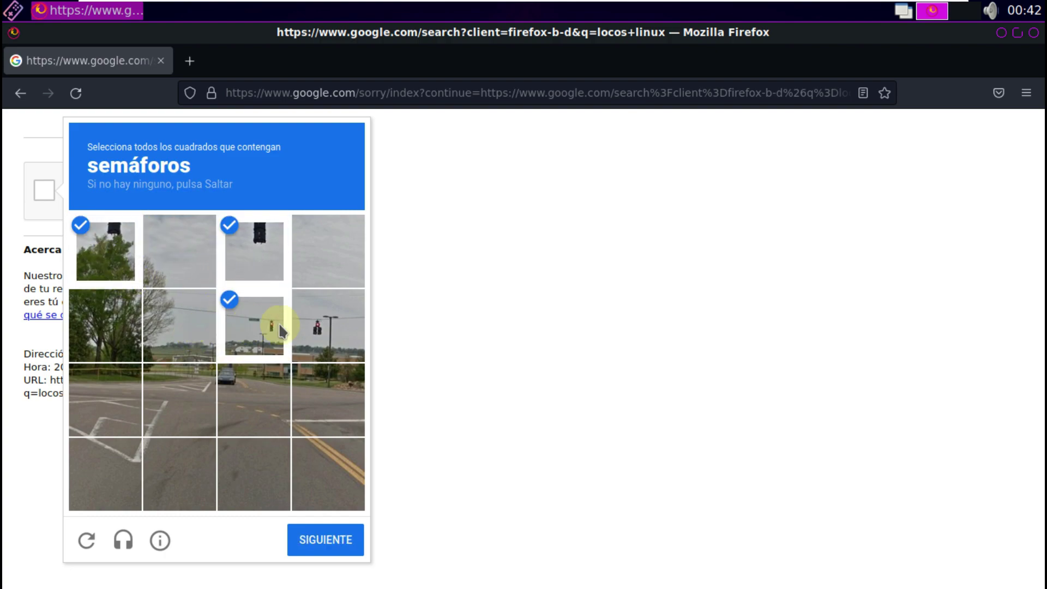
click(311, 327)
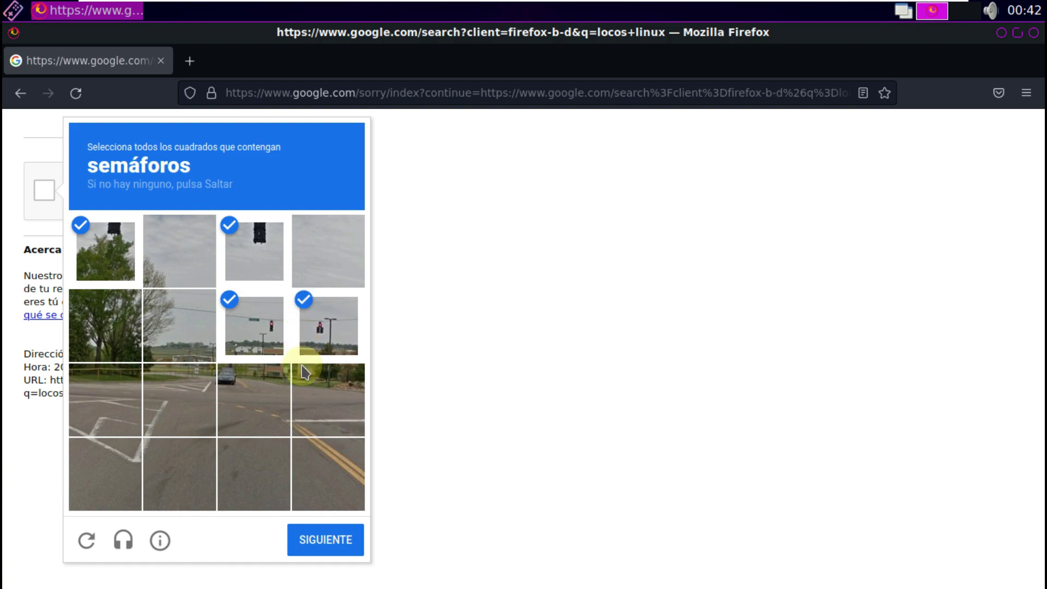
click(305, 553)
Try to complete the verification by submitting squares that contain the yellow fire hydrant.
click(199, 406)
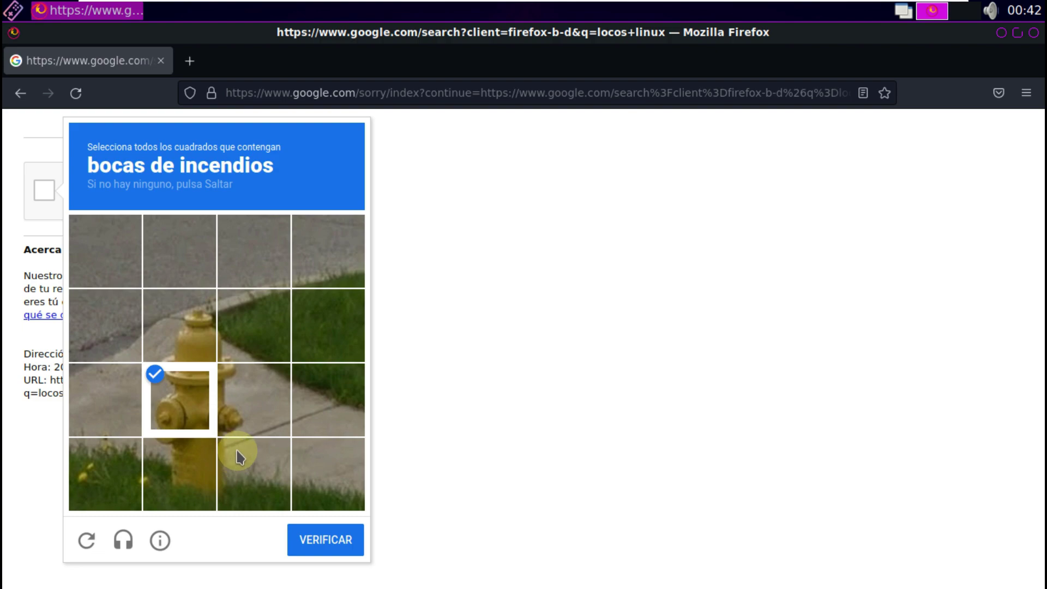
click(254, 413)
click(182, 467)
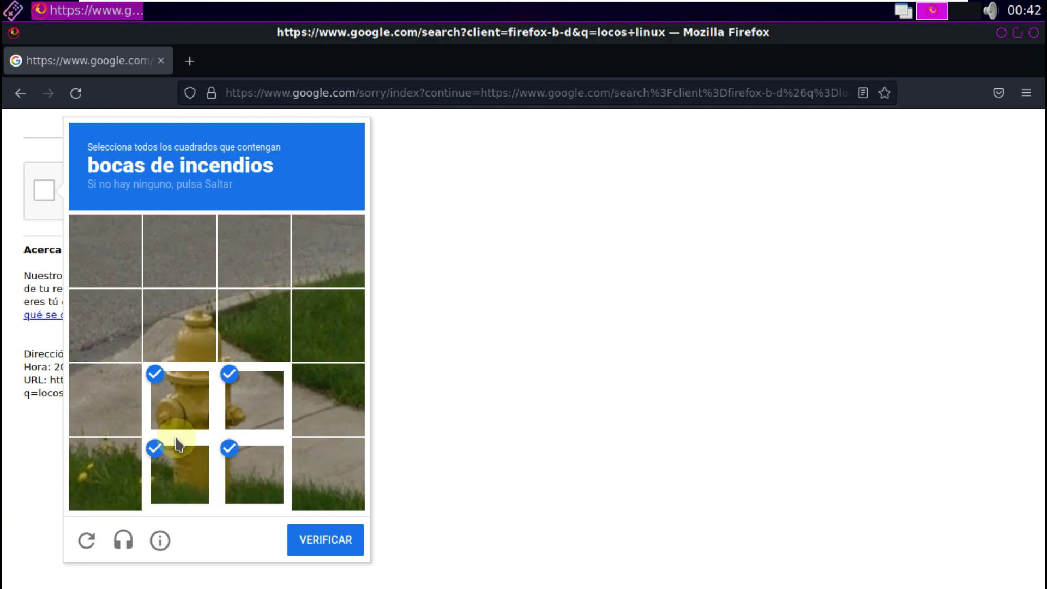
click(207, 407)
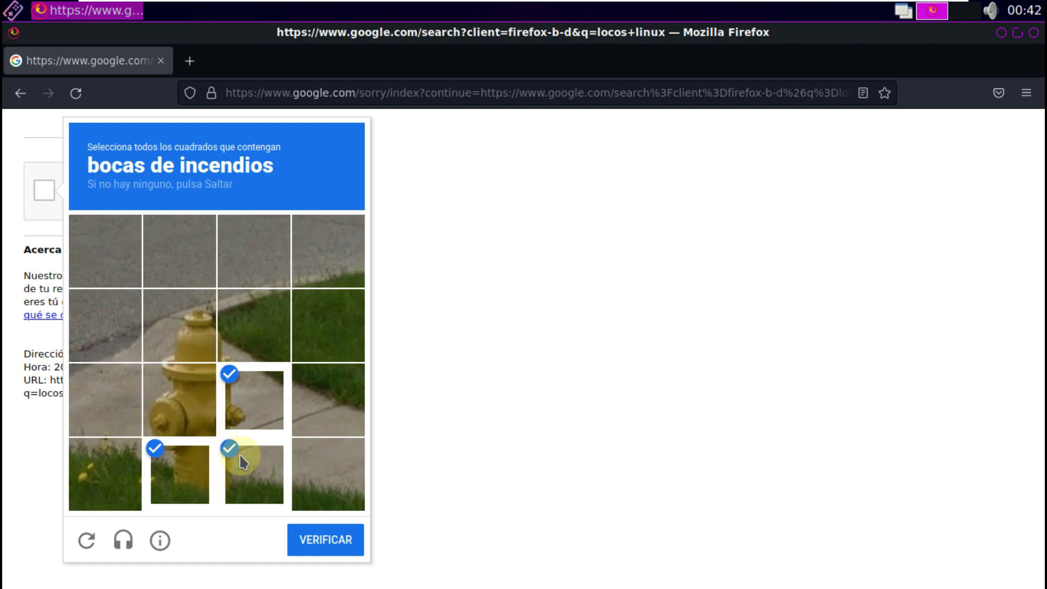
click(312, 548)
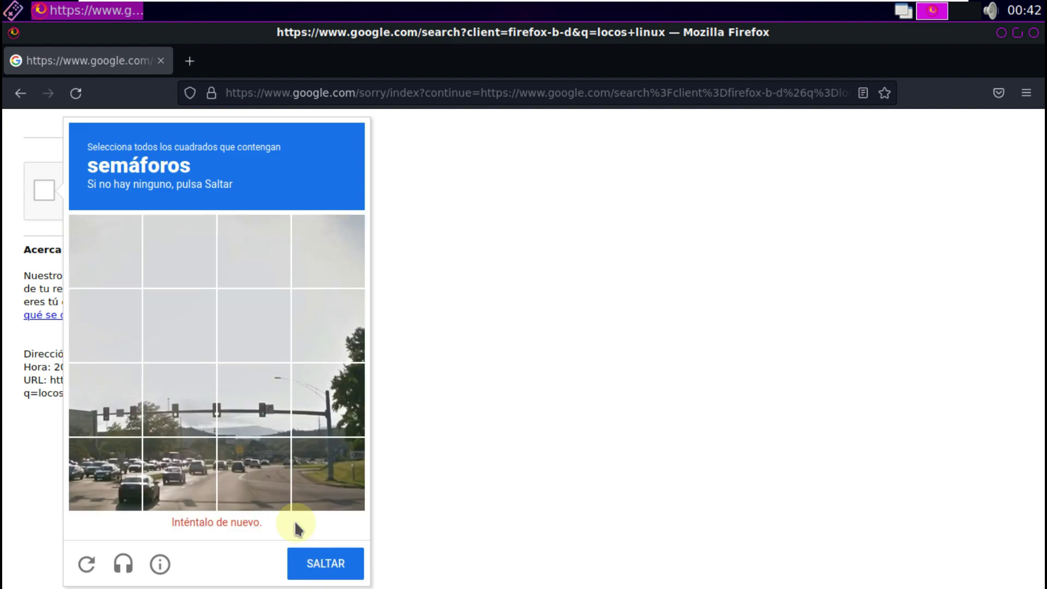
Complete the repeated verification by submitting the squares for the traffic lights in both new images.
click(258, 408)
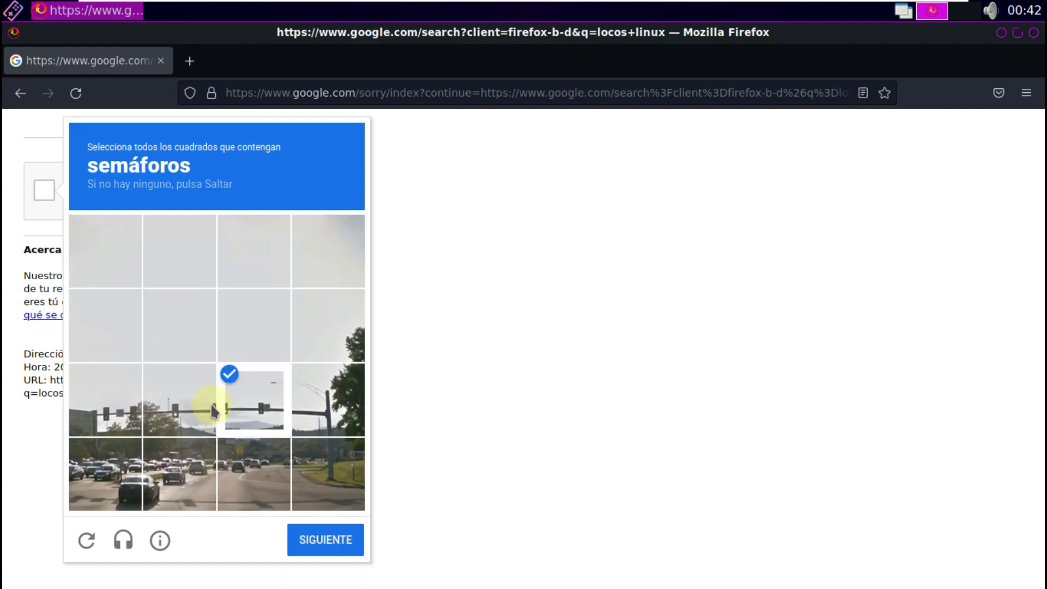
click(116, 412)
click(303, 539)
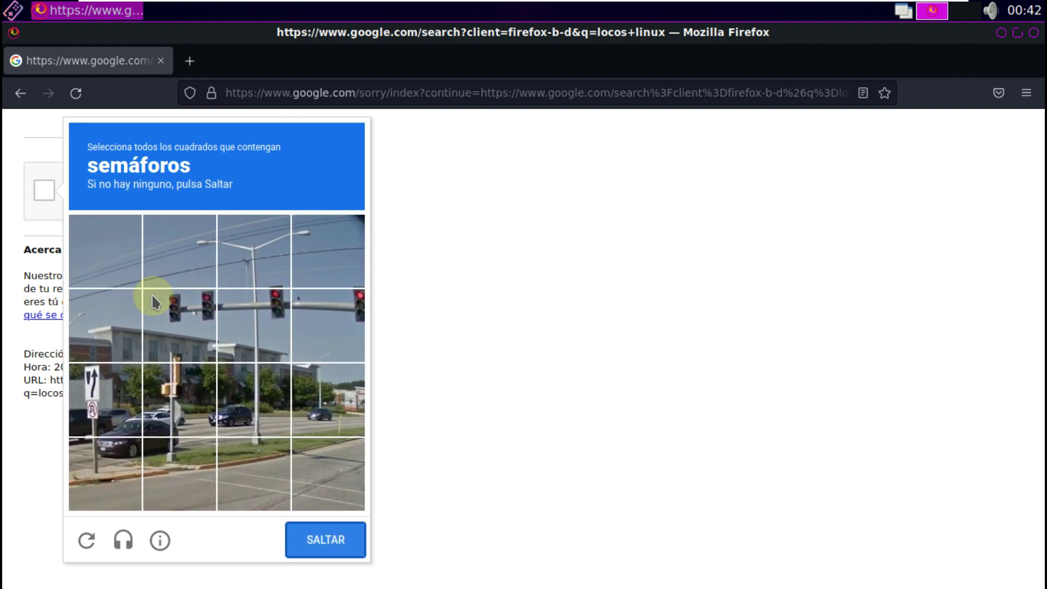
click(153, 297)
click(253, 324)
click(325, 341)
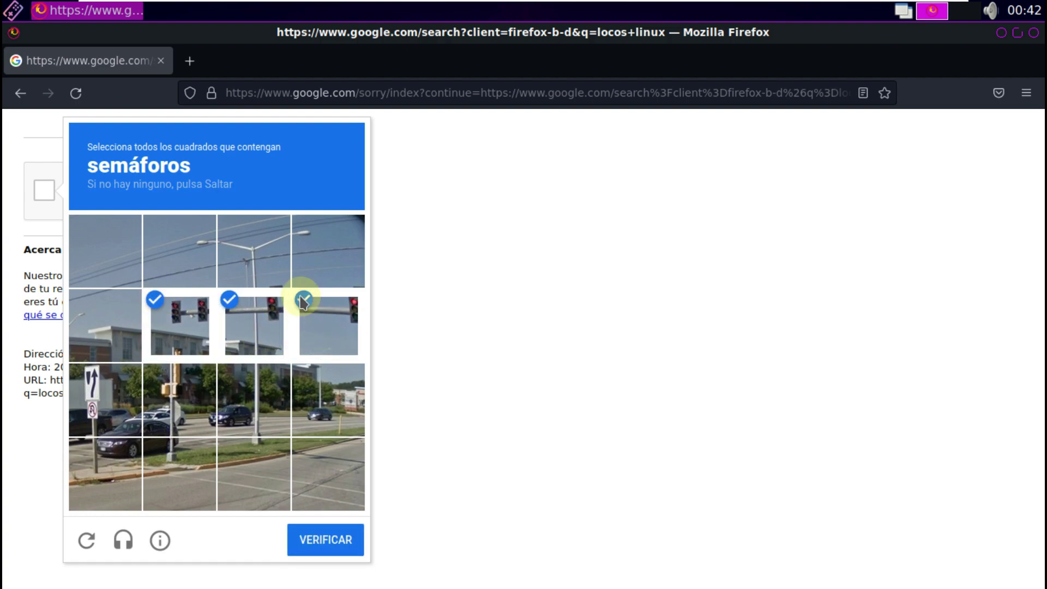
click(250, 250)
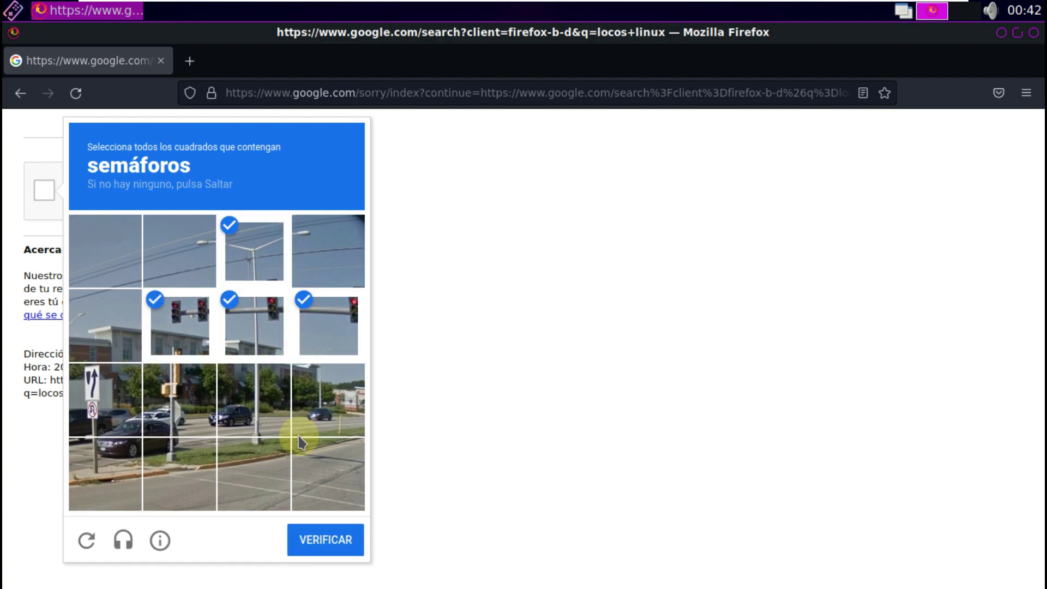
click(316, 548)
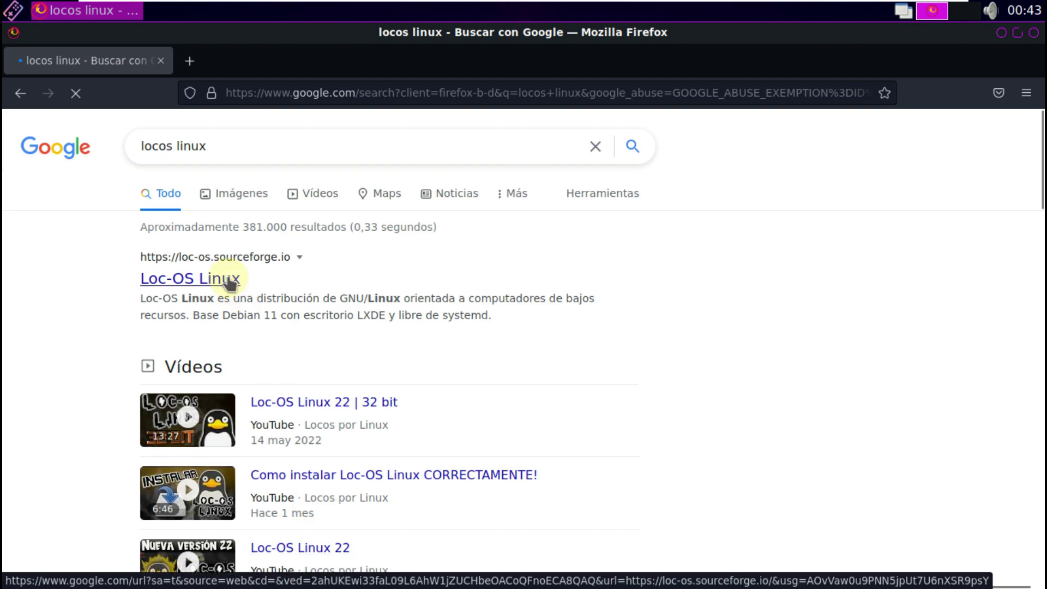
Visit the Loc-OS Linux website from the search results and go to its DESCARGA section.
click(231, 279)
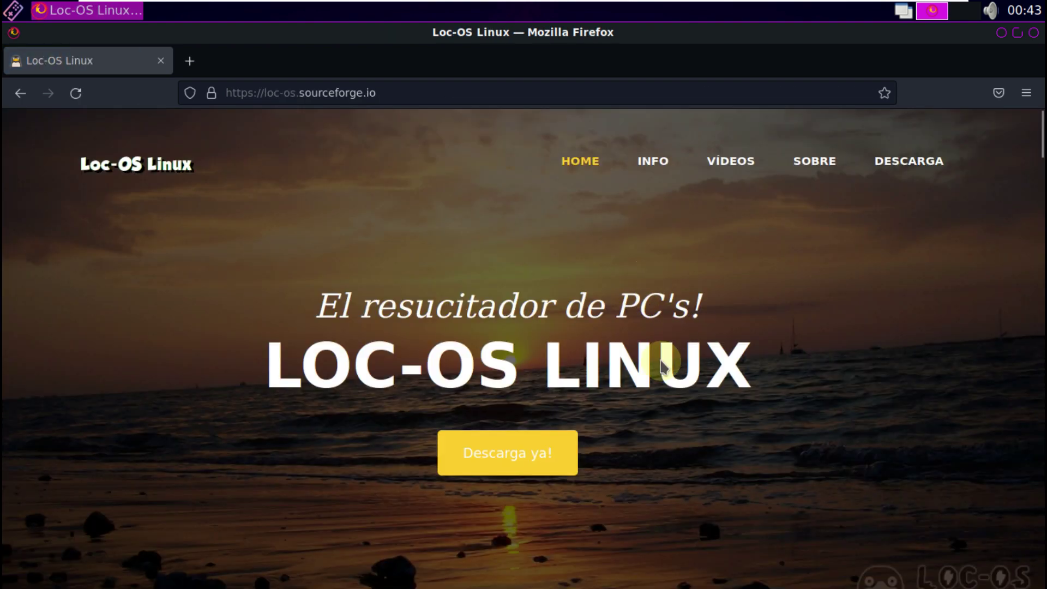
scroll(661, 360, down, 15)
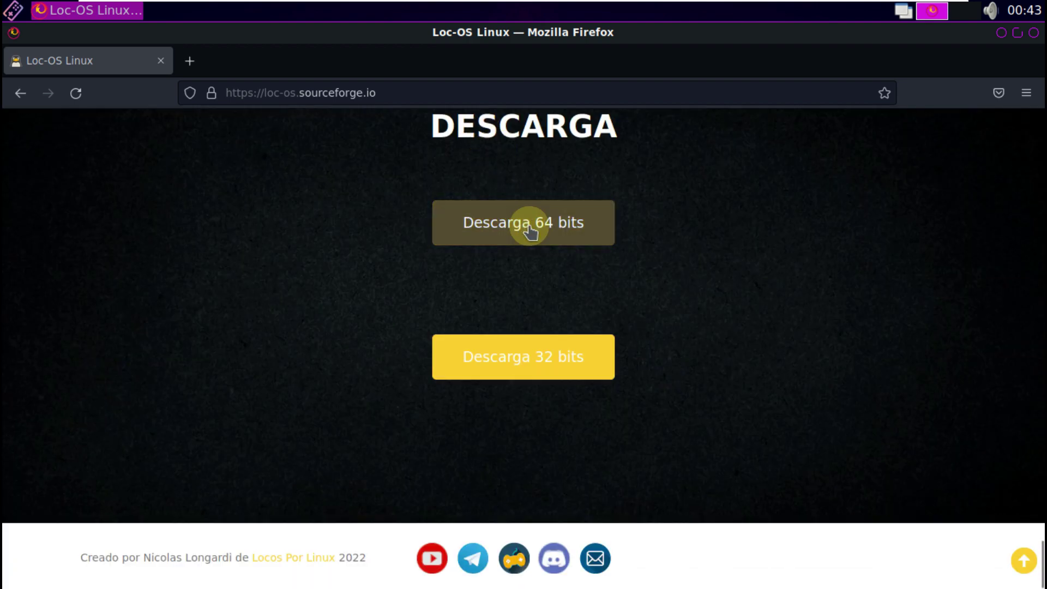
Visit the 64-bit and 32-bit download pages in turn, cancelling the Loc-OS-22-LXDE-x86_64.iso download and closing each SourceForge tab.
click(529, 239)
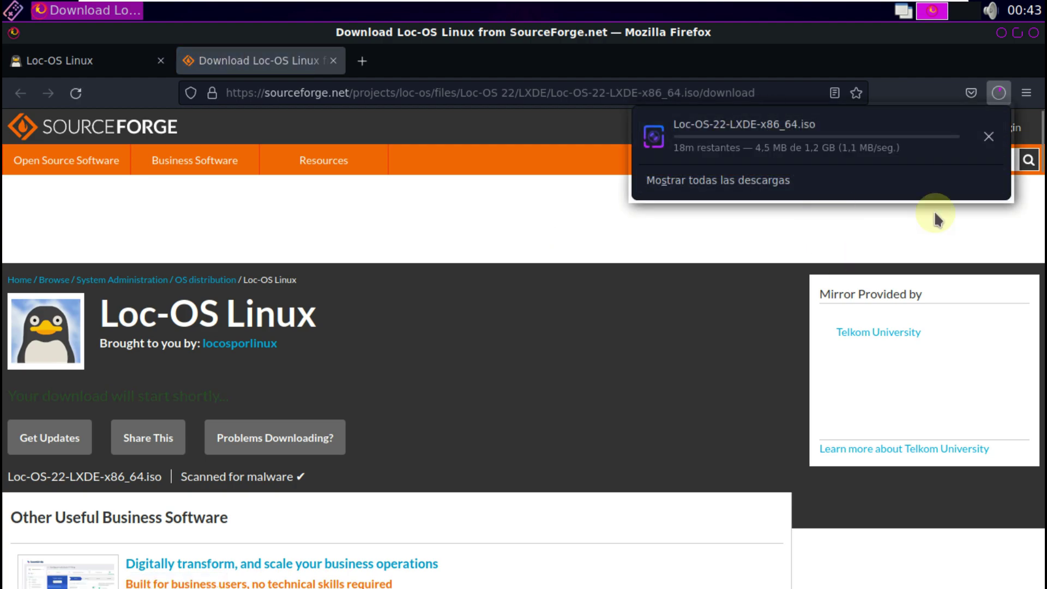
click(988, 139)
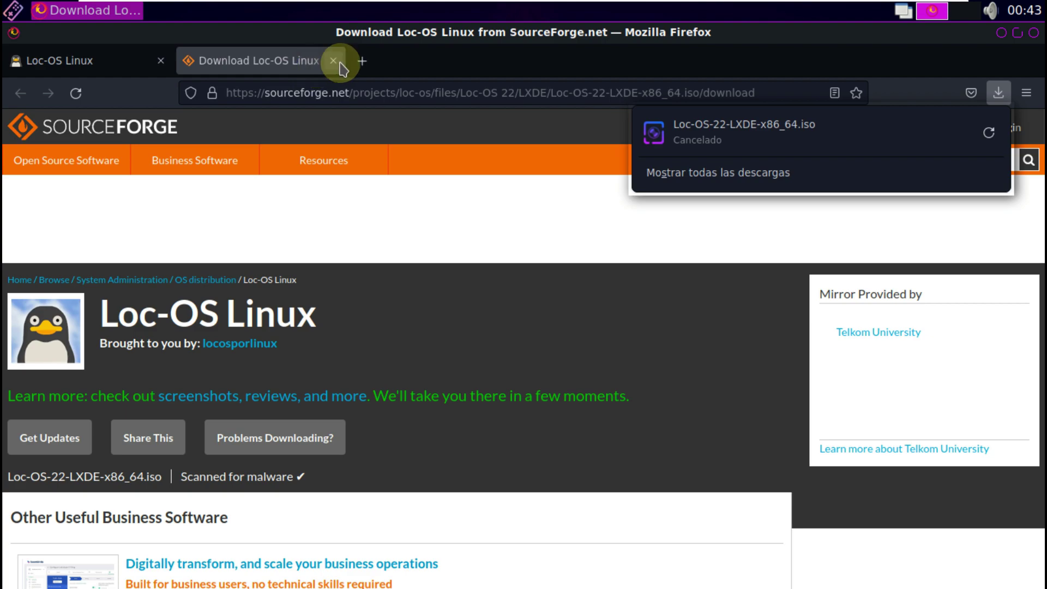
click(333, 60)
click(334, 90)
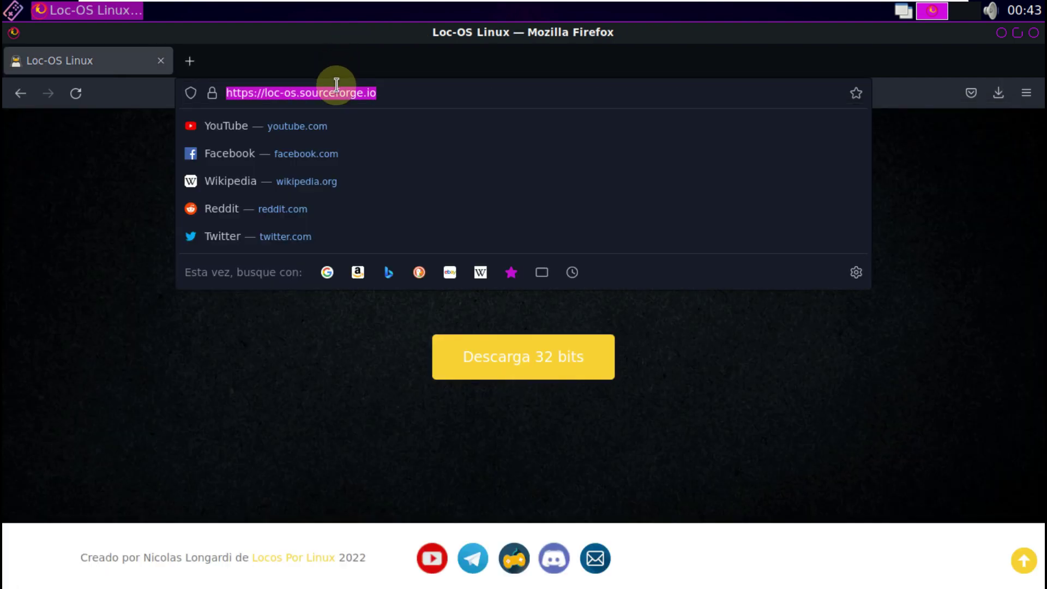
click(188, 339)
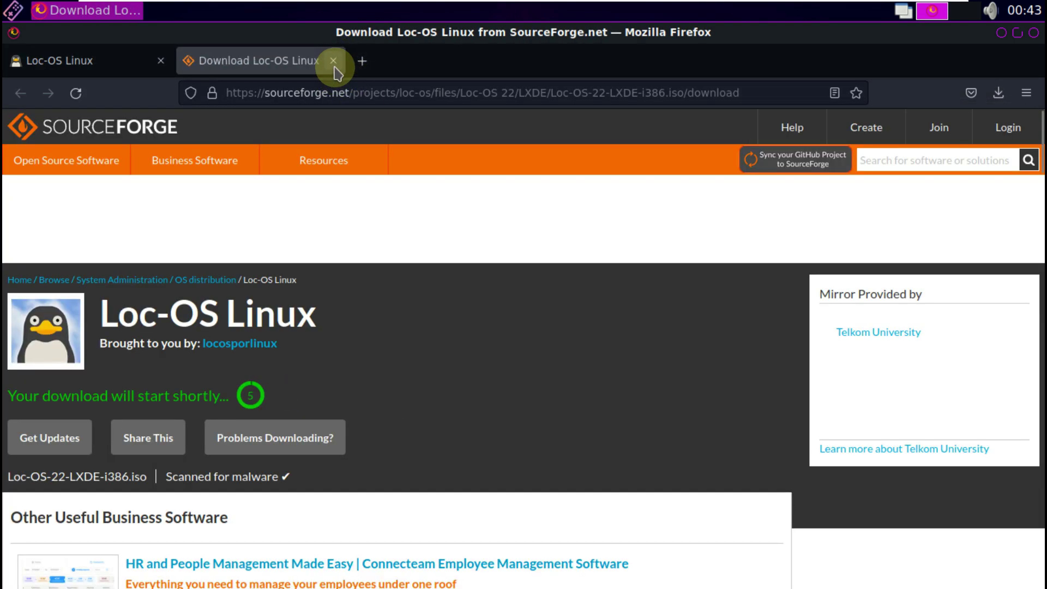
click(334, 60)
Examine the feature descriptions on the Loc-OS website, its INFO section and the system screenshot there.
scroll(187, 276, up, 10)
scroll(186, 279, down, 3)
scroll(186, 279, up, 10)
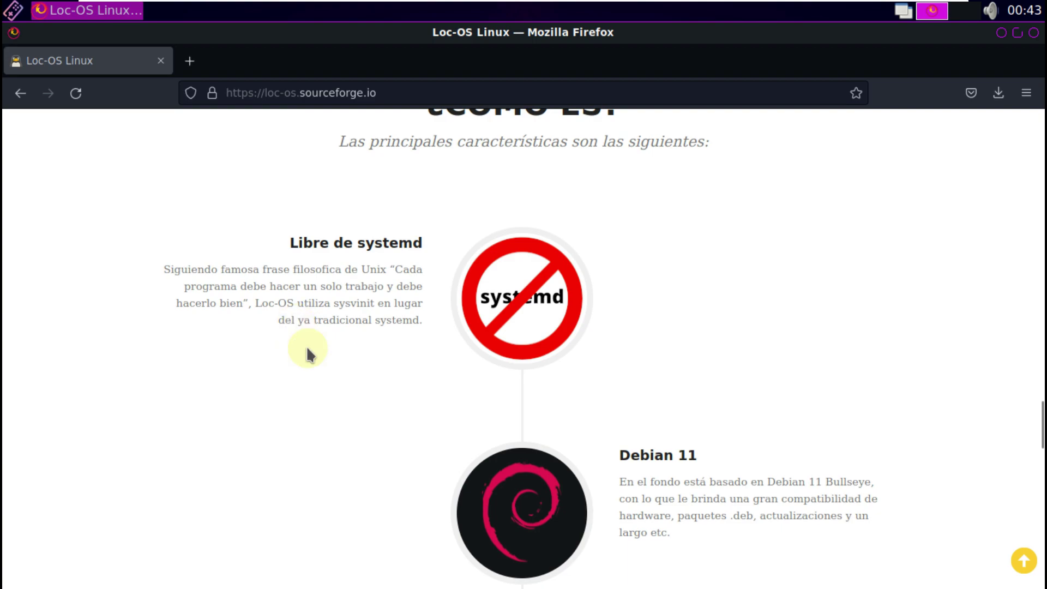
scroll(327, 387, up, 5)
scroll(327, 387, up, 10)
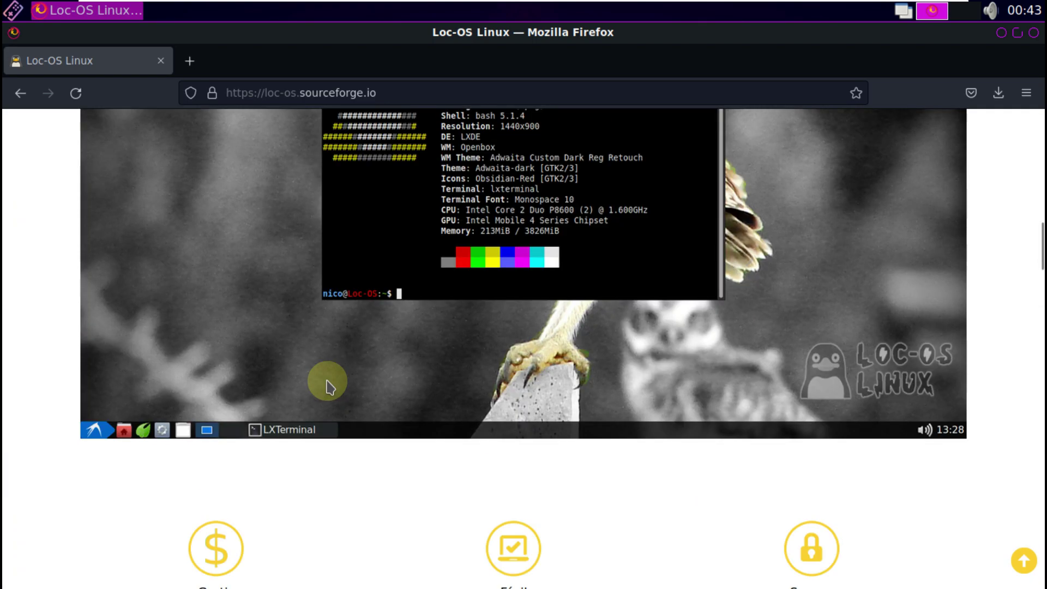
scroll(327, 387, up, 10)
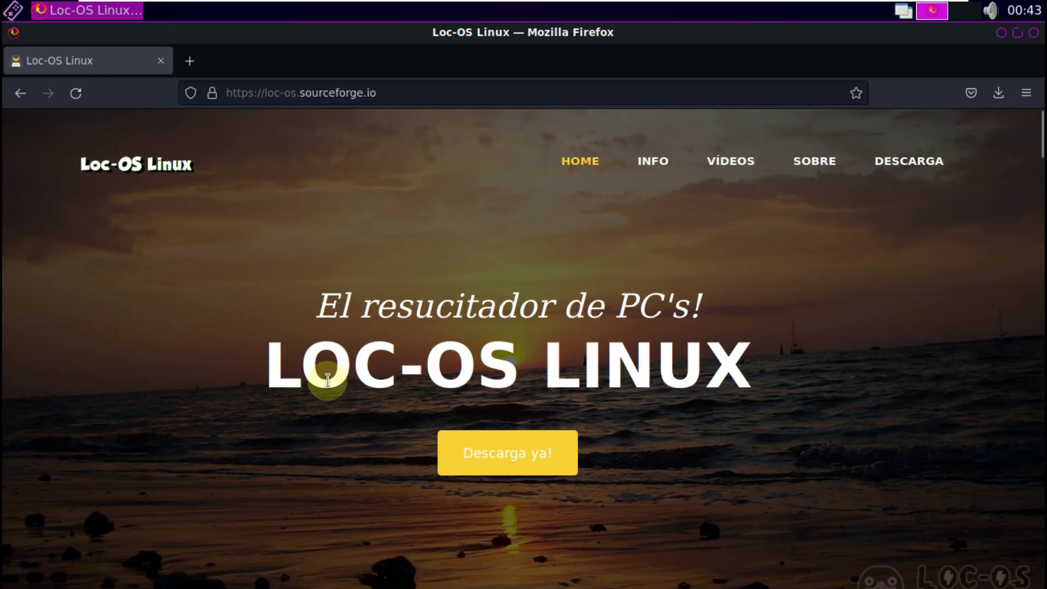
click(647, 170)
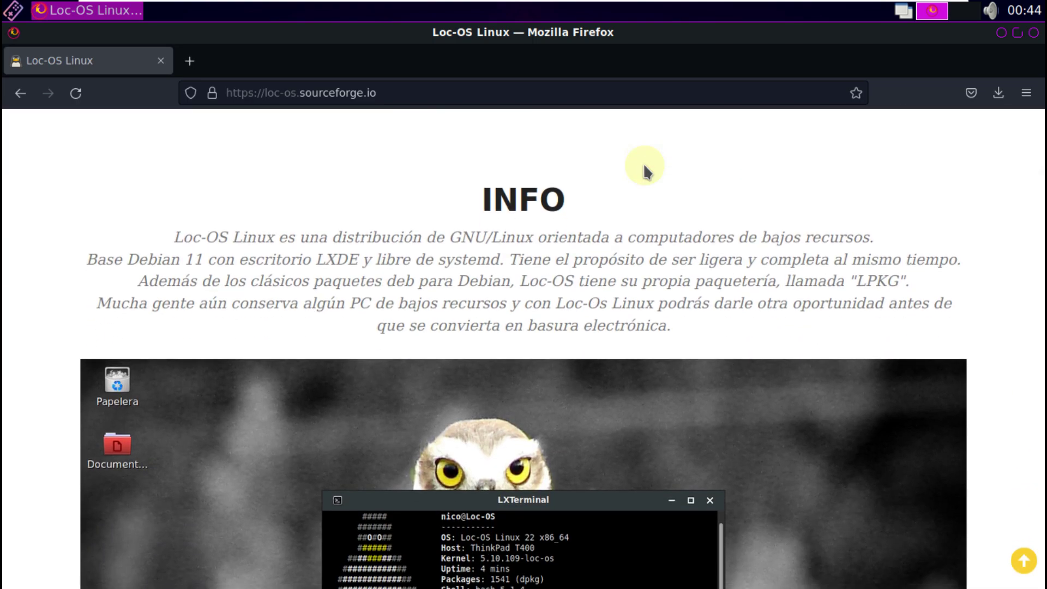
scroll(643, 169, down, 5)
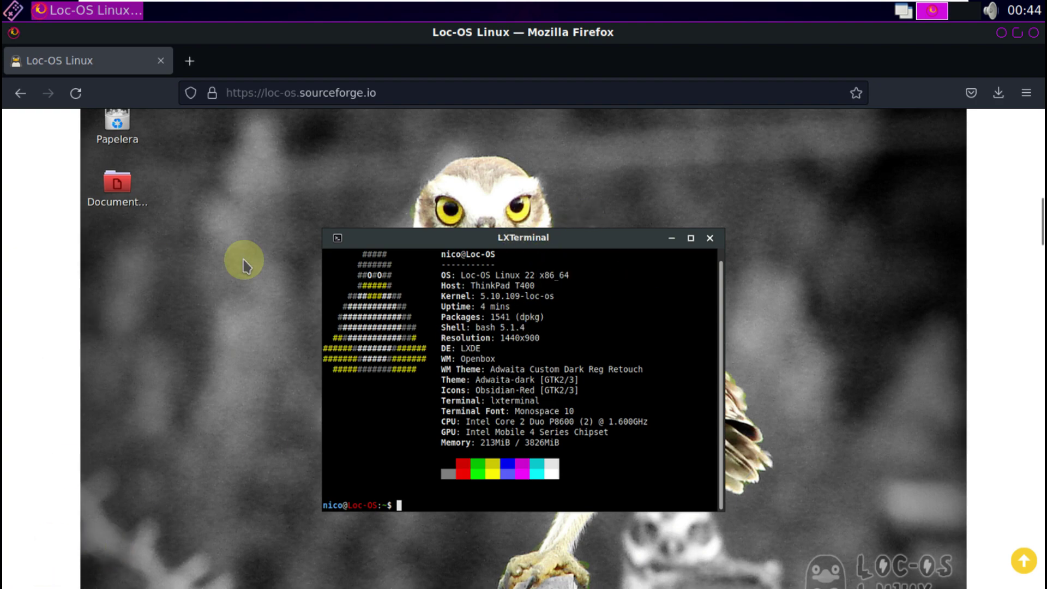
Return the maximised Firefox window to its smaller size and launch LXTerminal.
click(1017, 35)
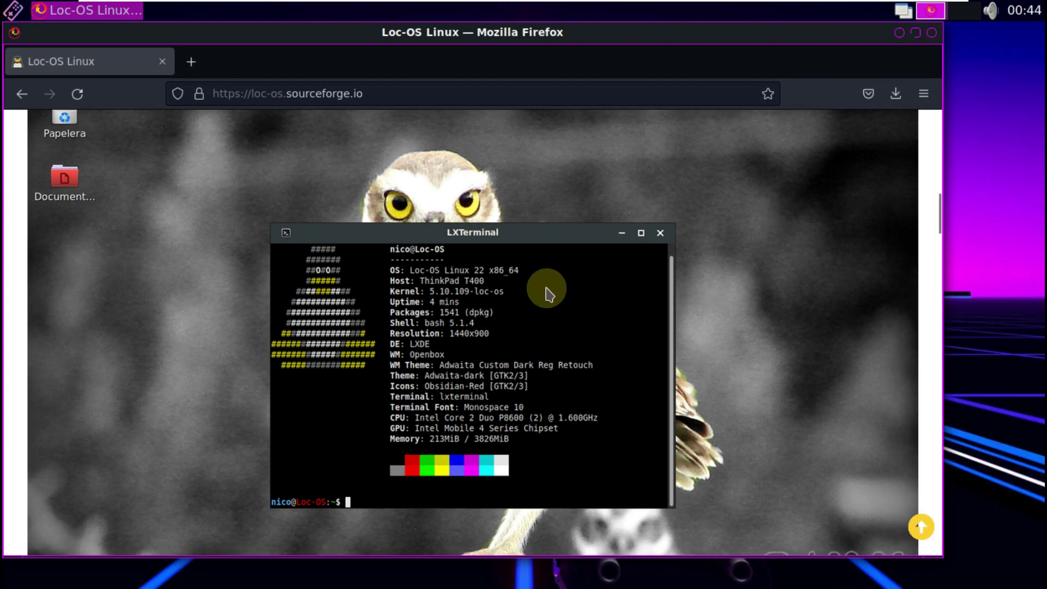
click(12, 9)
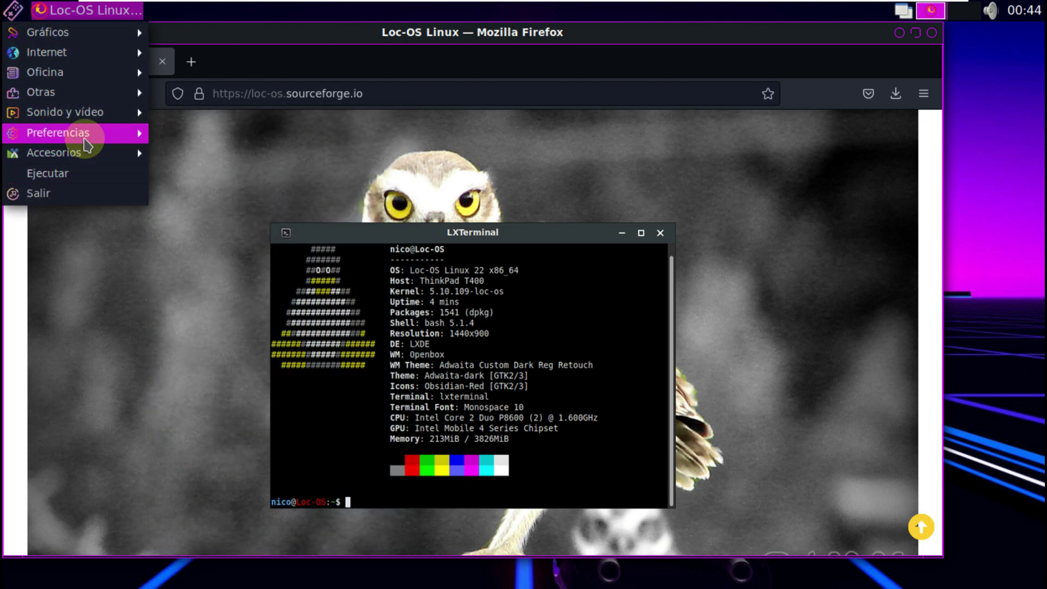
mouse_move(85, 157)
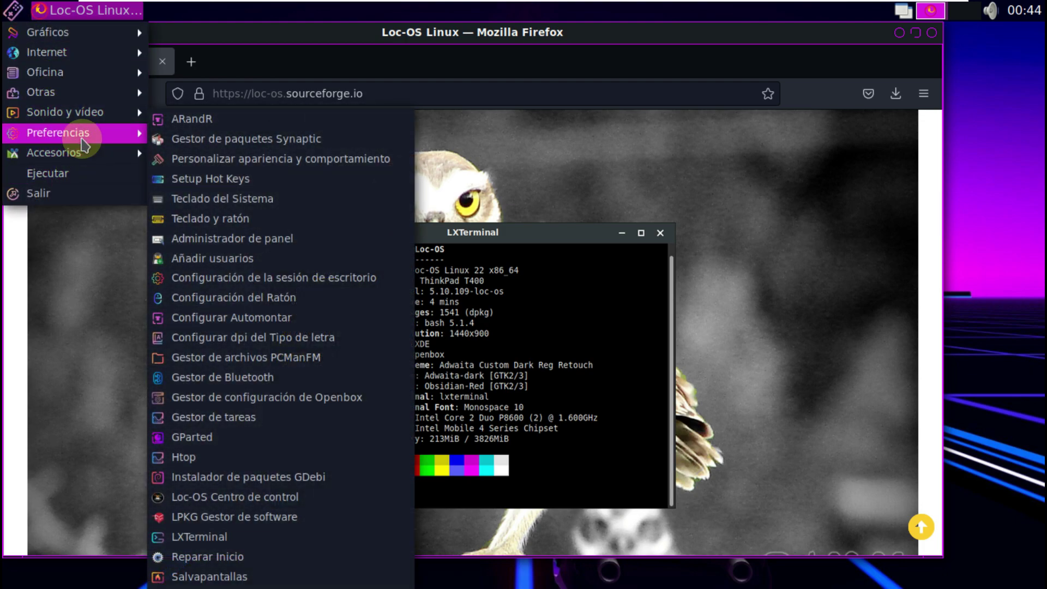
click(201, 540)
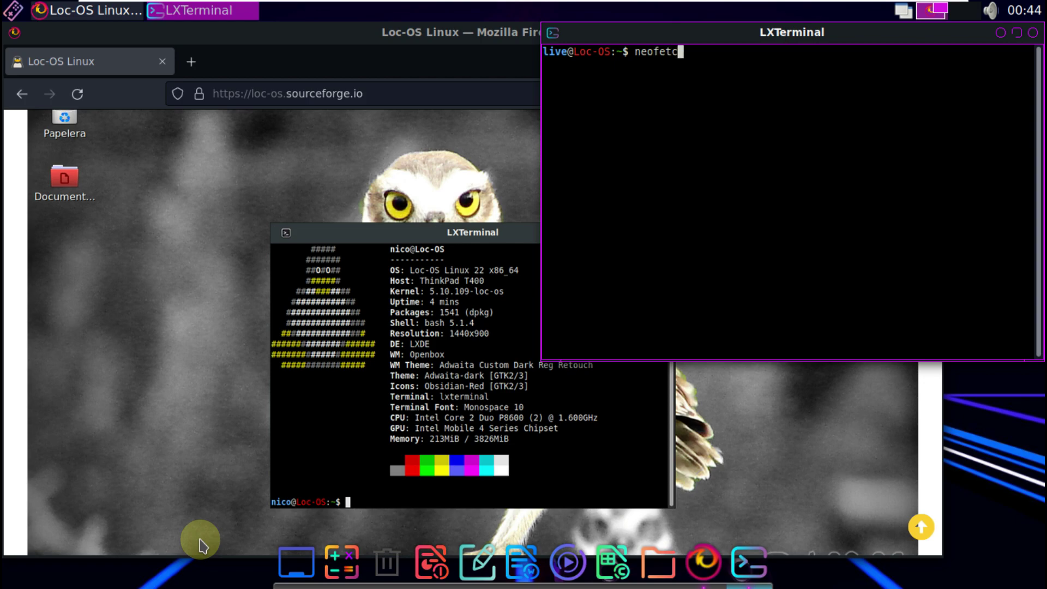
Run neofetch in LXTerminal and move the terminal window over the website's system screenshot for comparison.
text(neofetch)
key(Return)
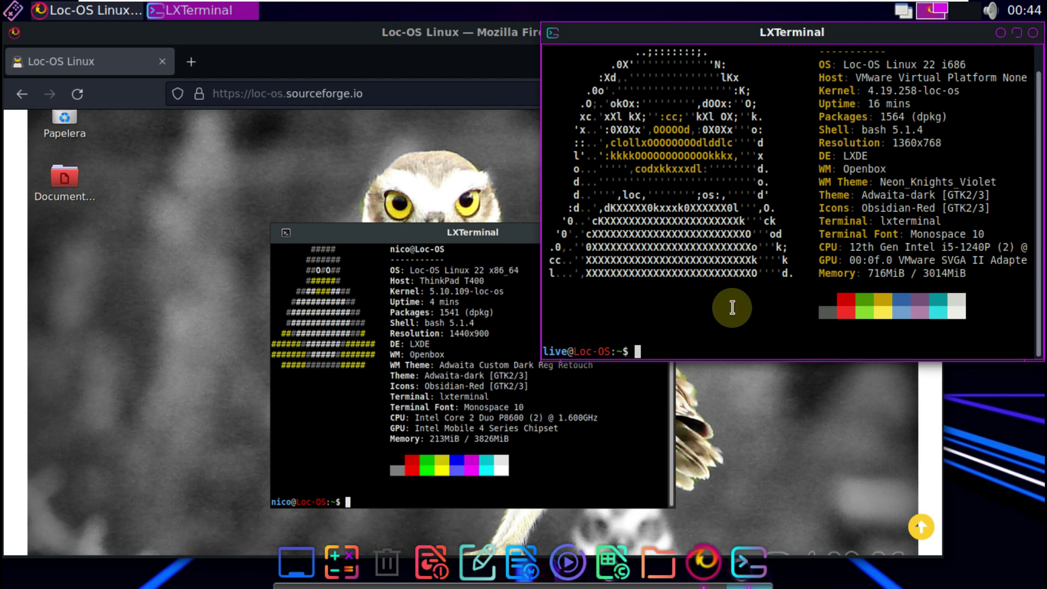
drag(786, 45, 690, 128)
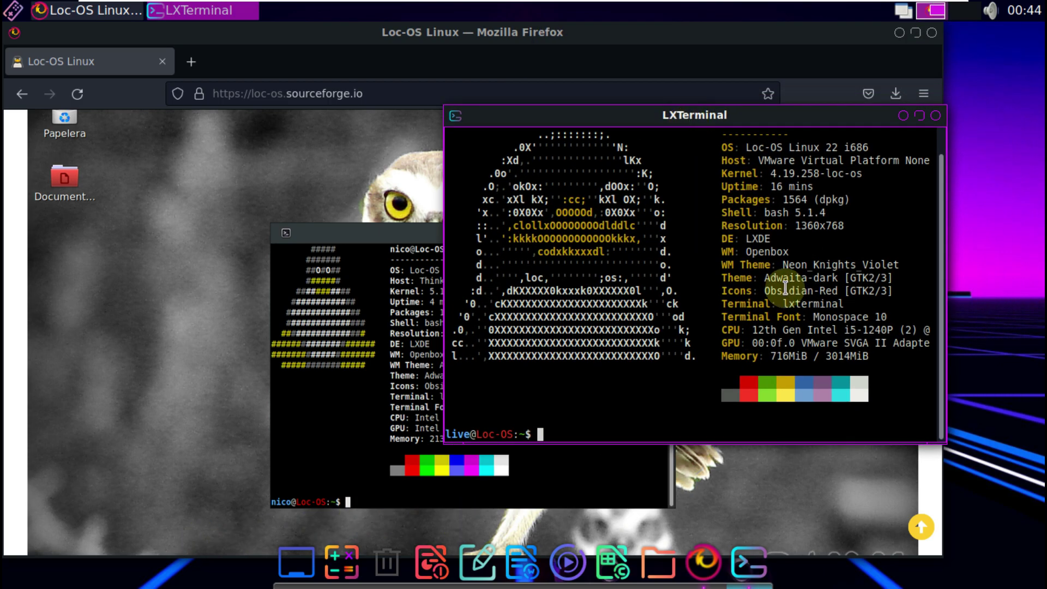
Shift the LXTerminal window down off the website screenshot and browse the Loc-OS site to its VÍDEOS section.
drag(796, 121, 806, 169)
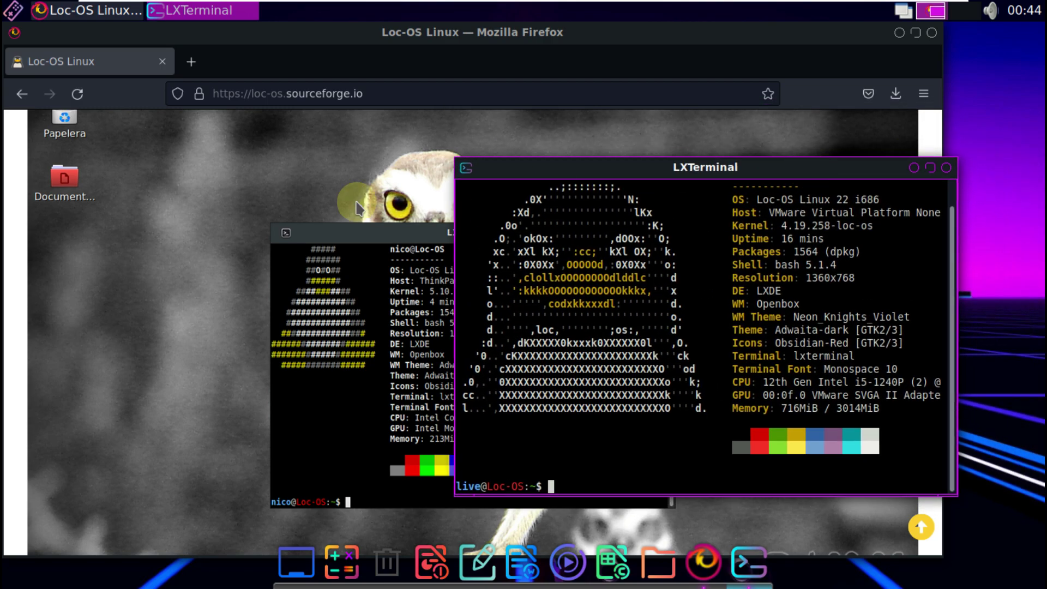
click(119, 259)
scroll(118, 260, down, 10)
scroll(120, 266, up, 5)
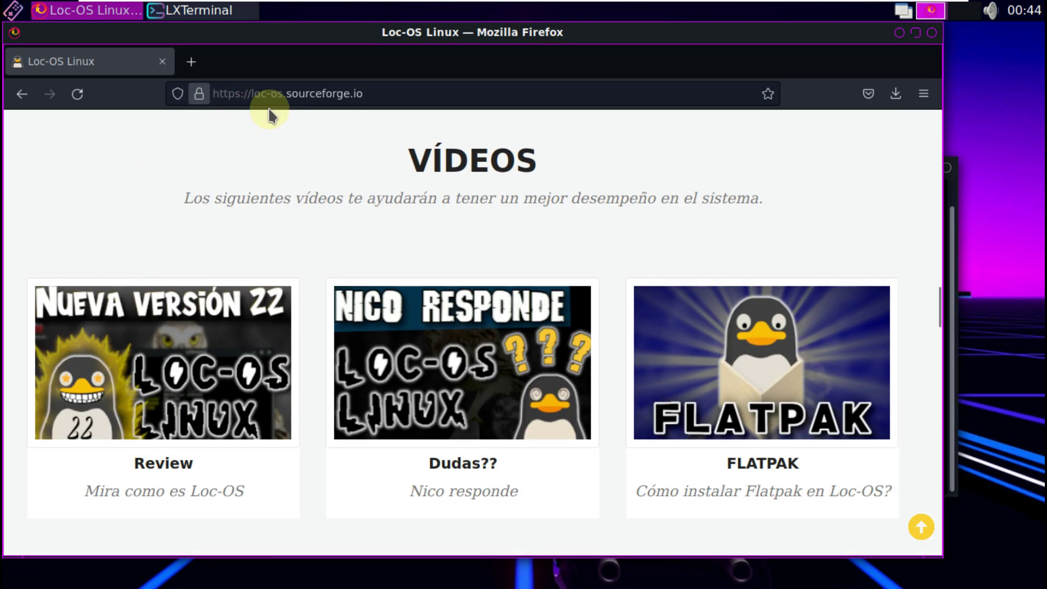
Load youtube.com/9to5linux in the current Firefox tab.
click(276, 95)
text(you)
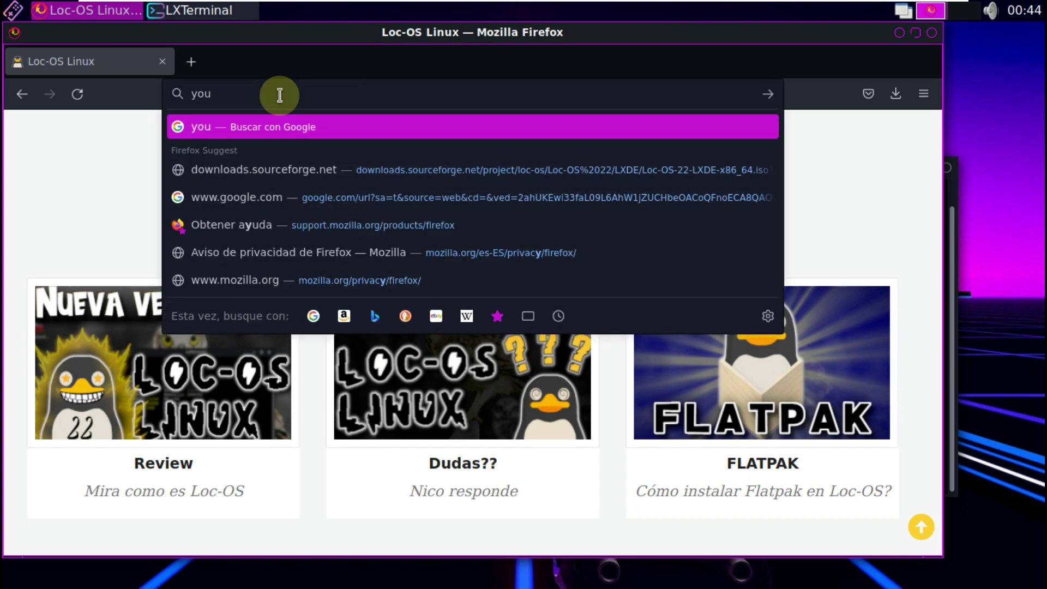
text(tube.com/9to5linux)
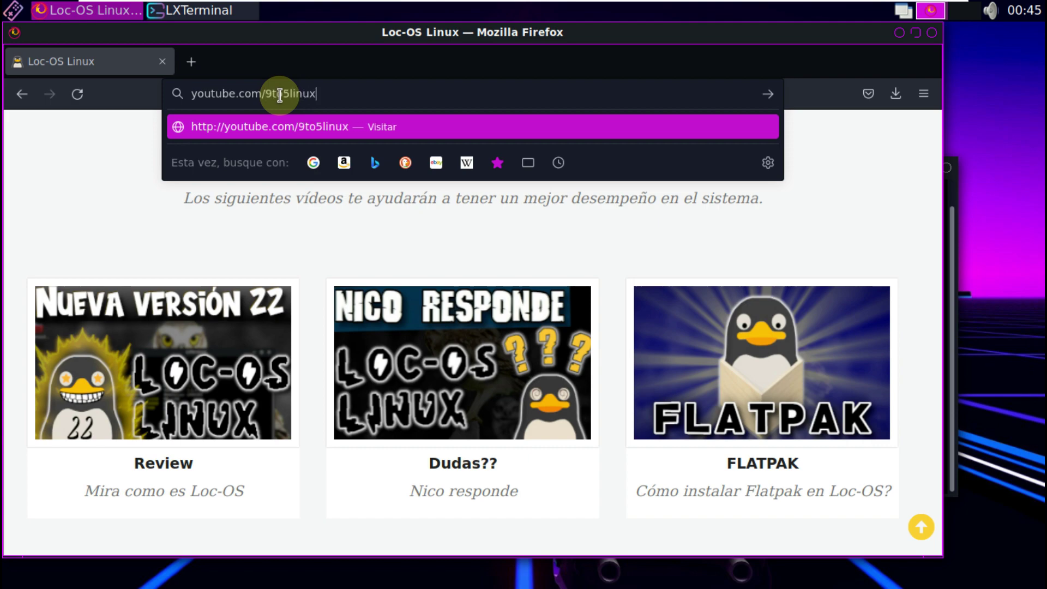
key(Return)
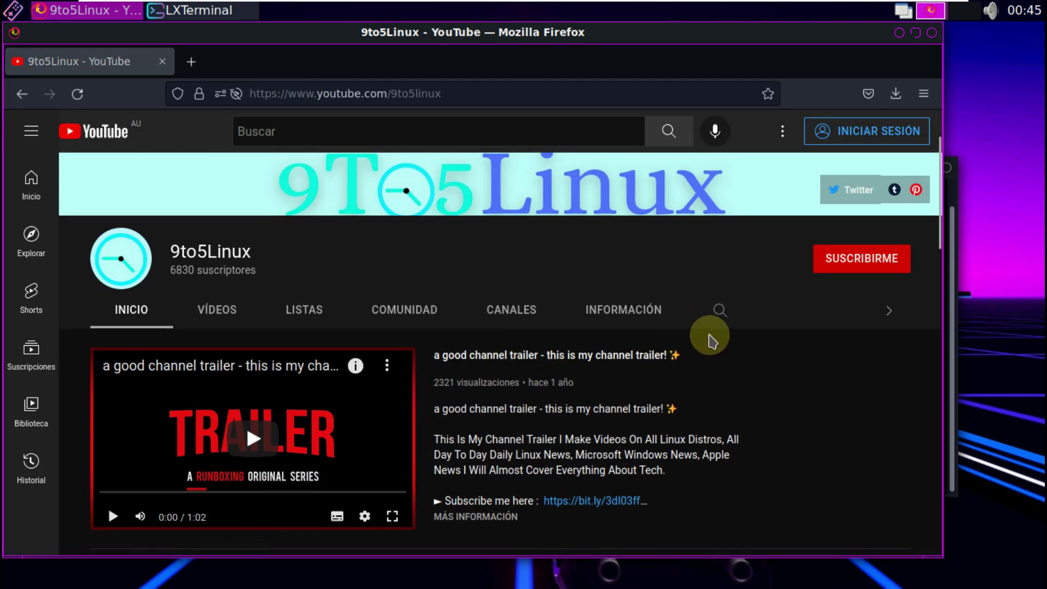
Open the 9to5Linux channel's INFORMACIÓN page and examine its description and weekly schedule.
click(639, 321)
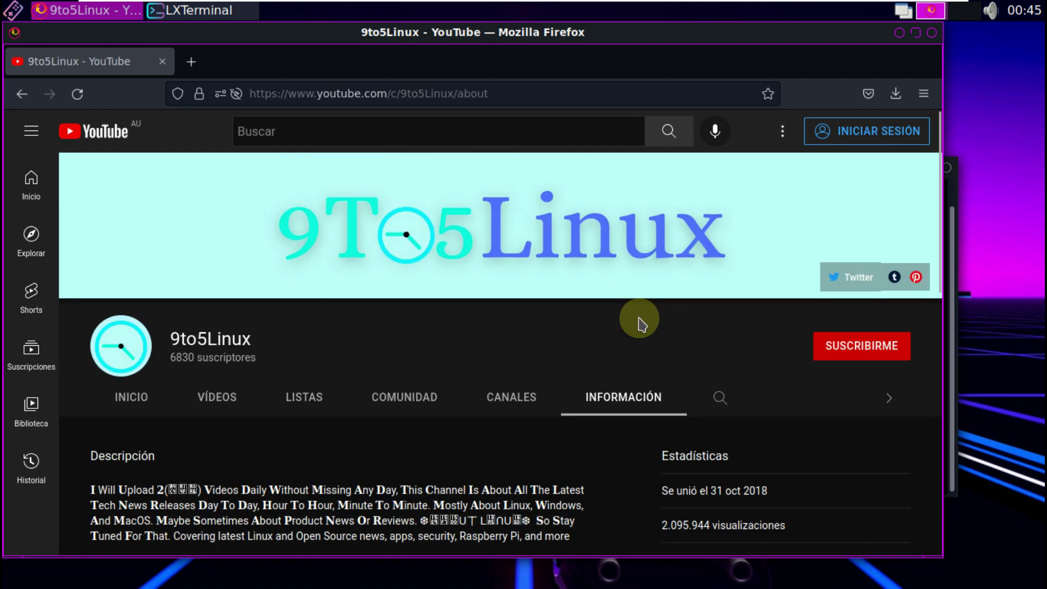
scroll(478, 452, down, 2)
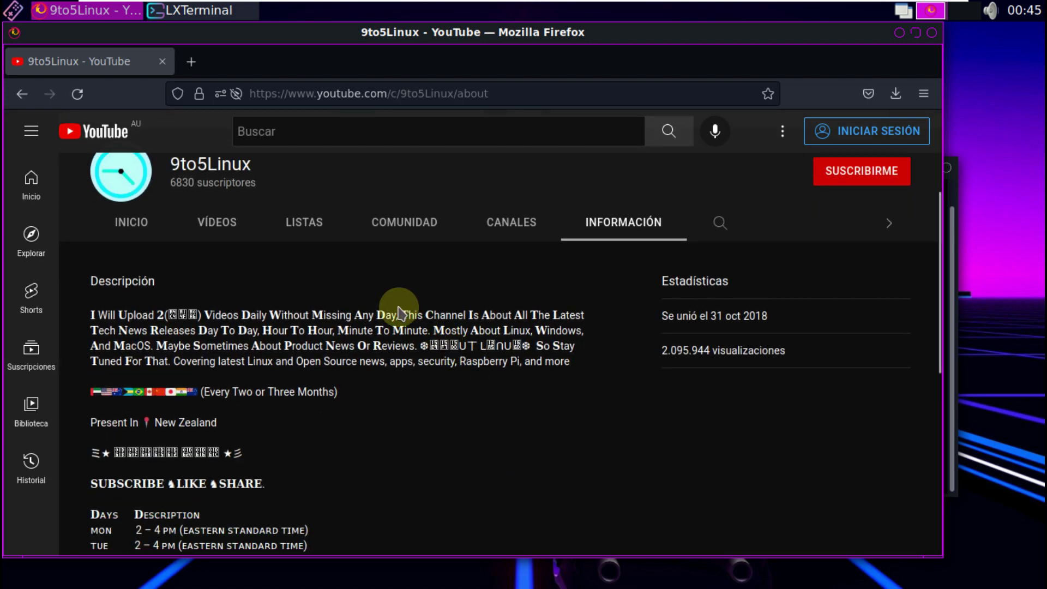
drag(400, 309, 90, 321)
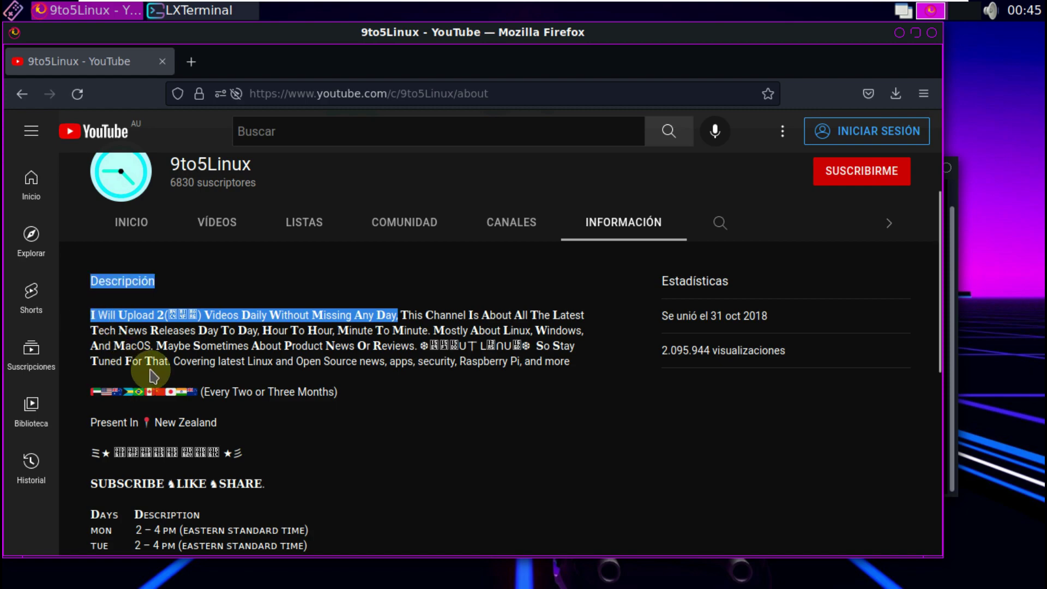
scroll(147, 371, down, 5)
scroll(151, 374, up, 2)
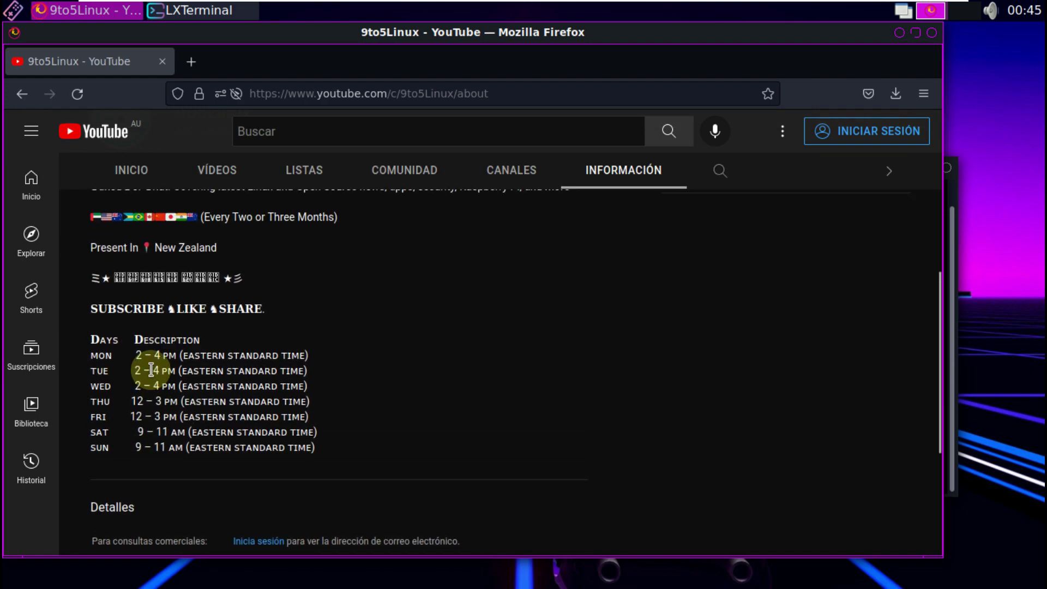
drag(95, 309, 326, 459)
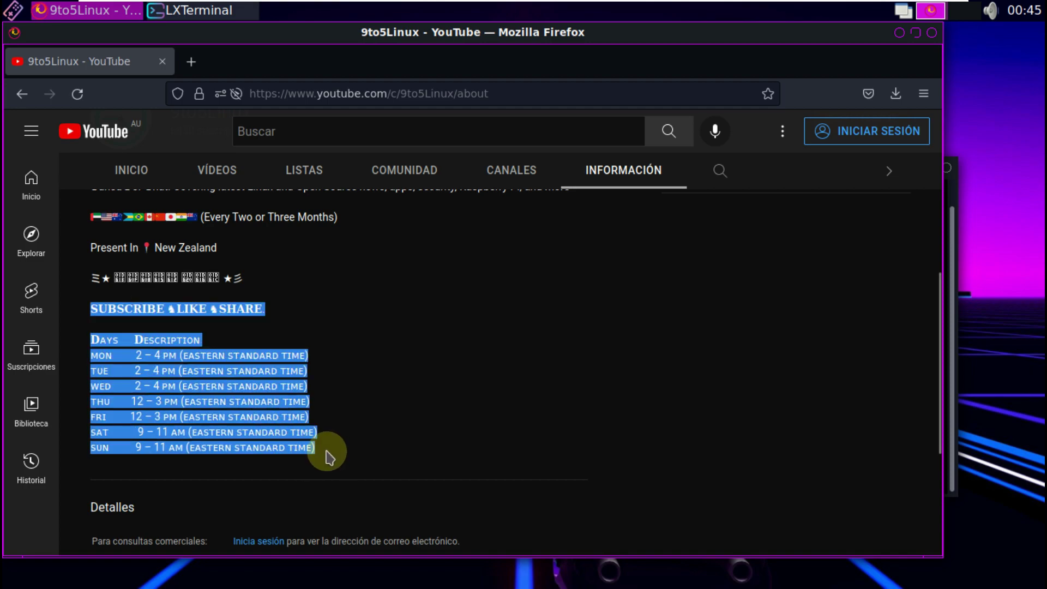
scroll(542, 441, up, 8)
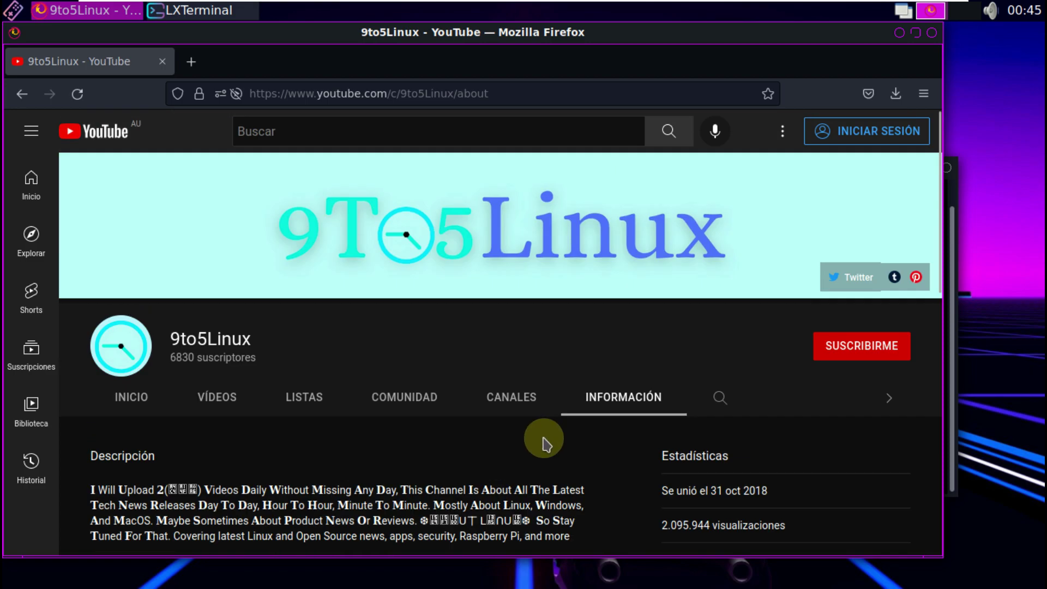
click(827, 354)
click(544, 346)
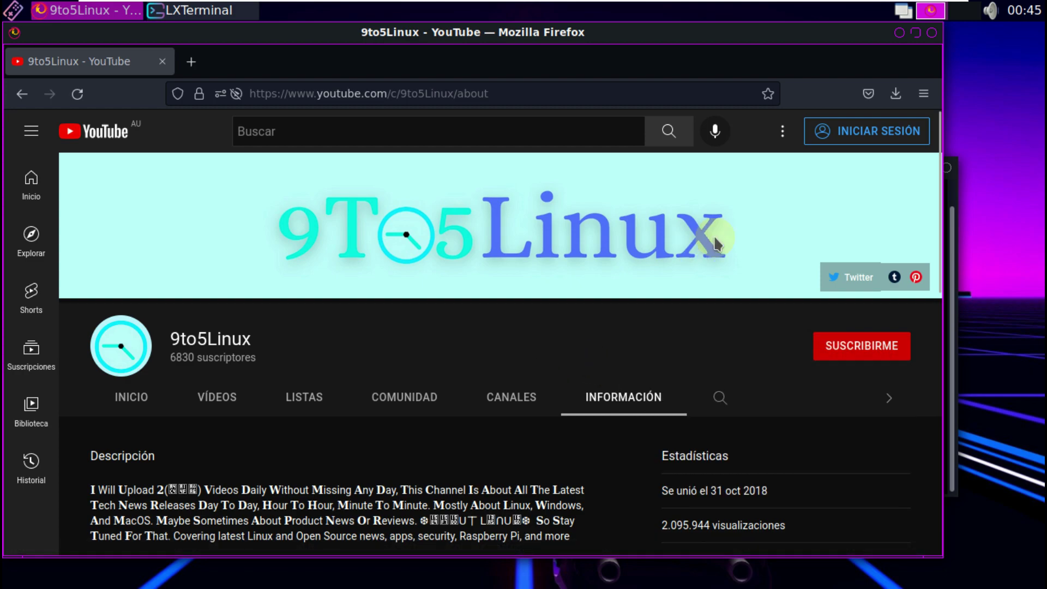
Check the version number in the Acerca de Firefox window, and close that window and the browser.
click(923, 94)
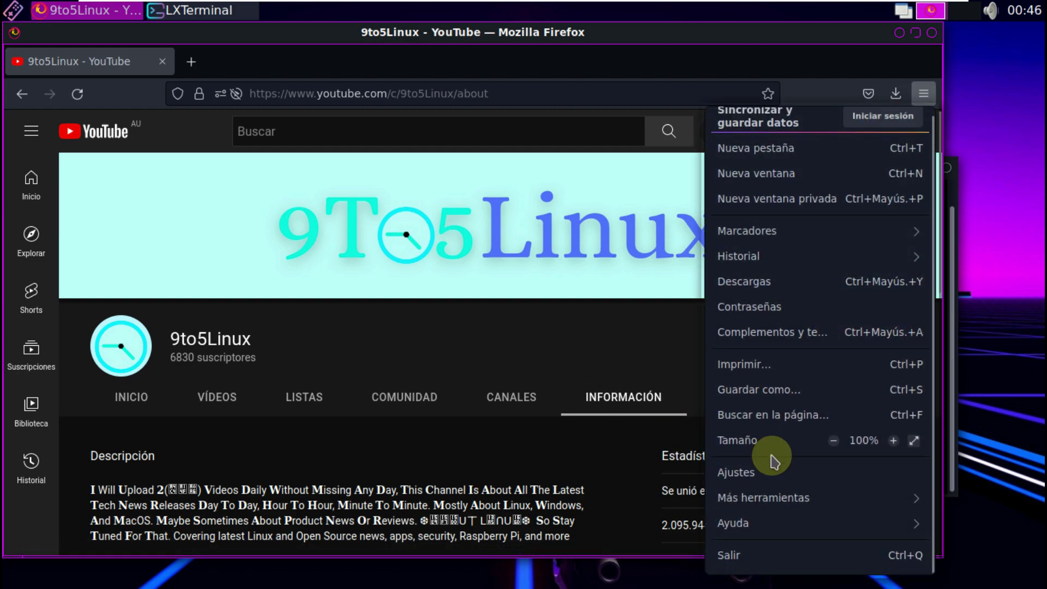
click(775, 523)
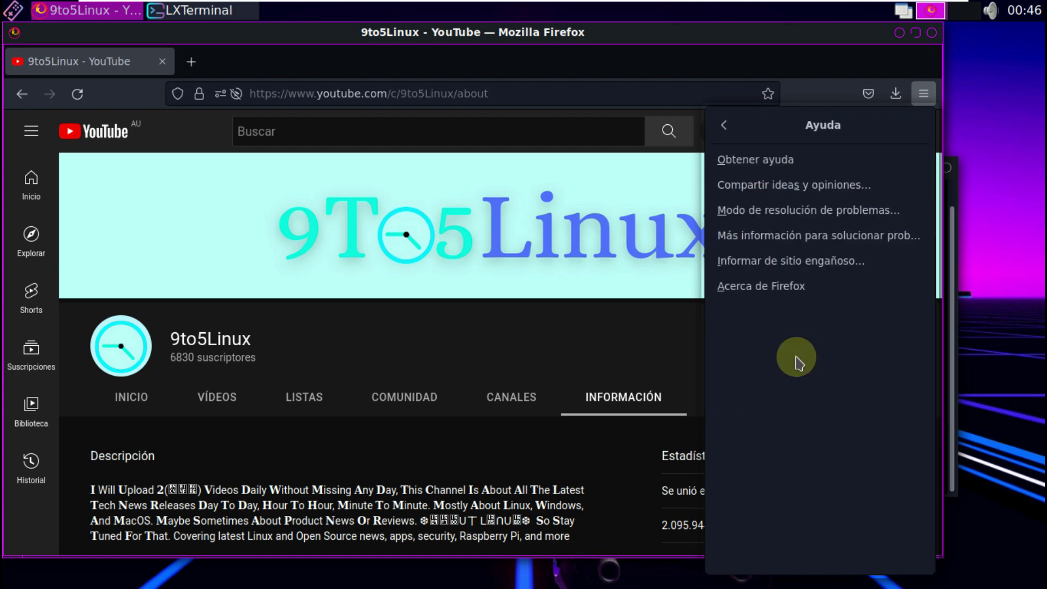
click(780, 289)
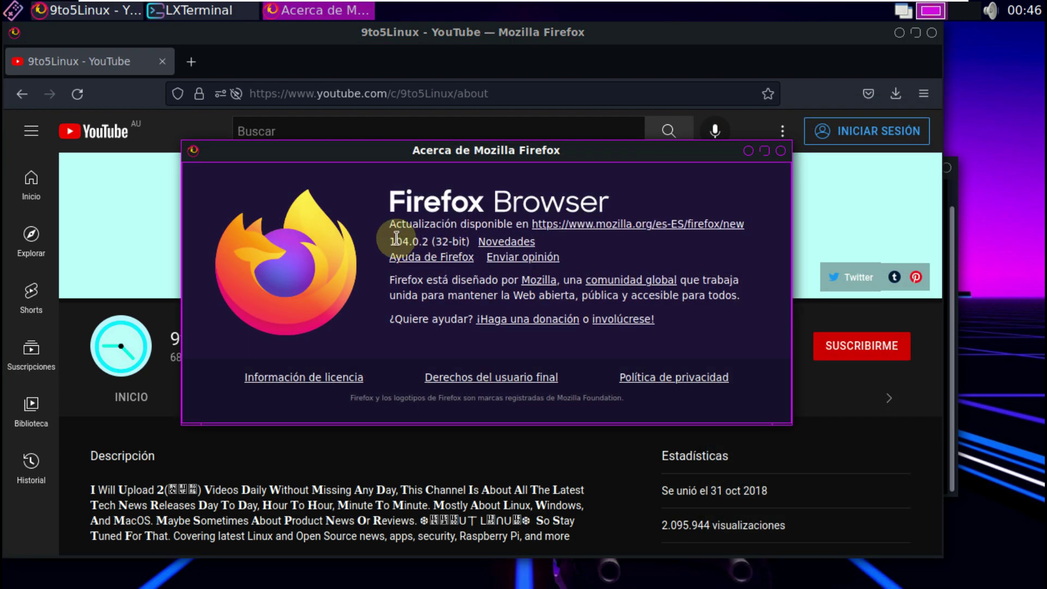
drag(393, 241, 472, 242)
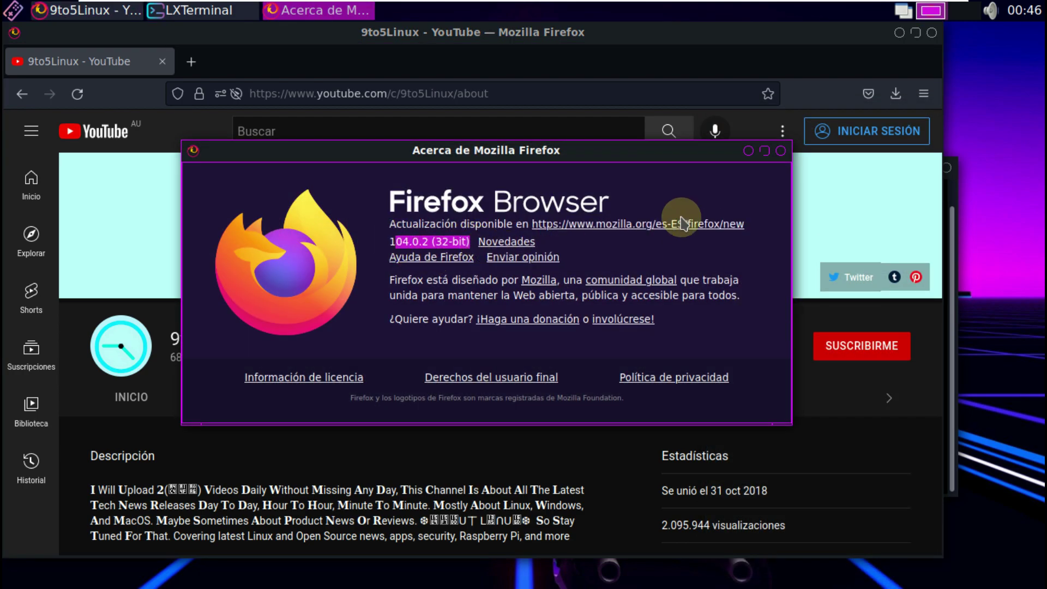
click(781, 152)
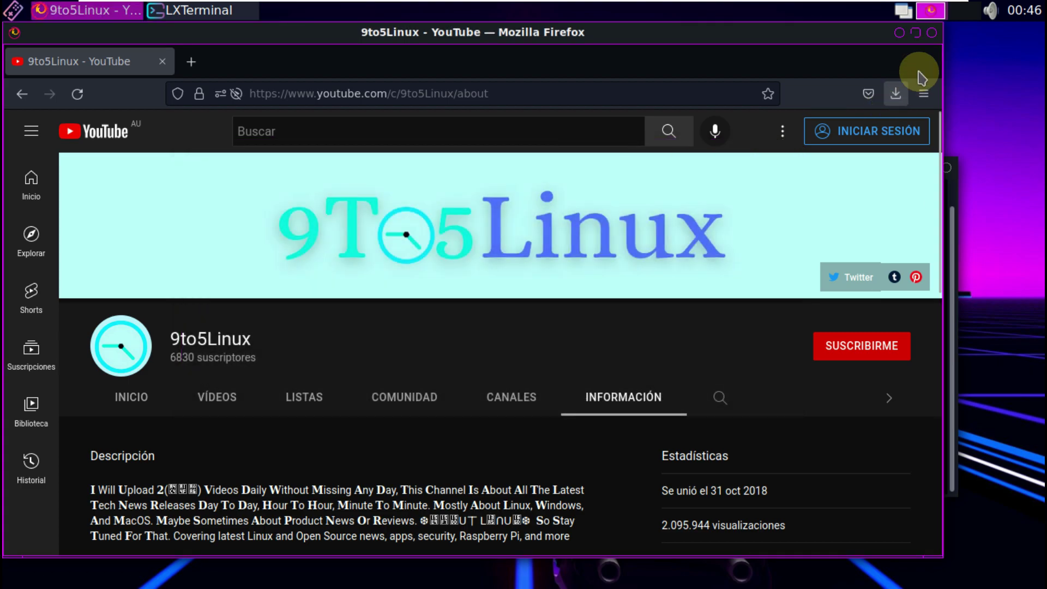
click(931, 33)
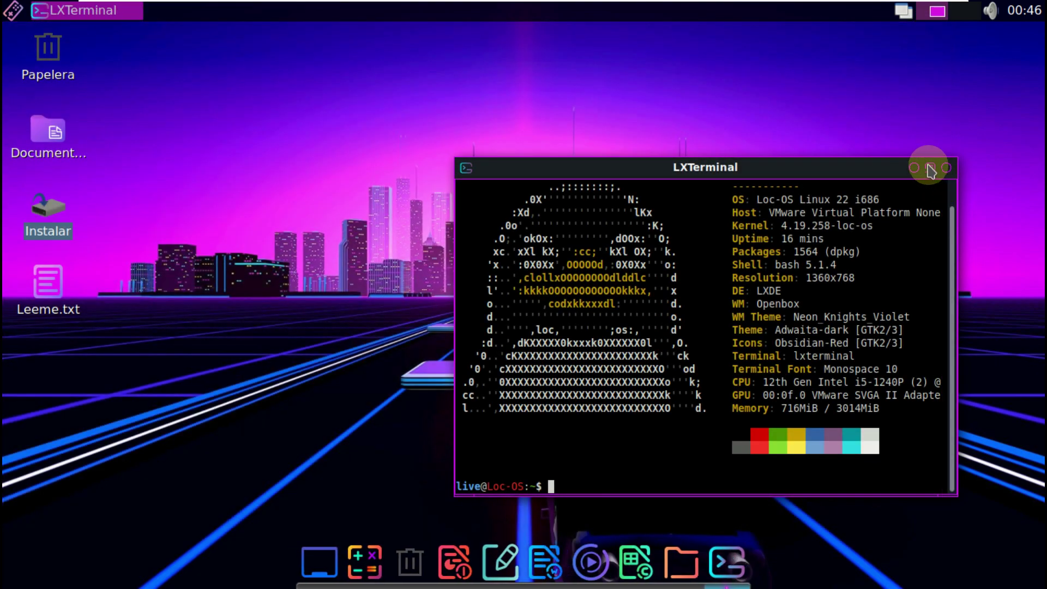
Run inxi -G, inxi -b and cat /etc/issue in a maximised LXTerminal, and close the terminal.
click(930, 168)
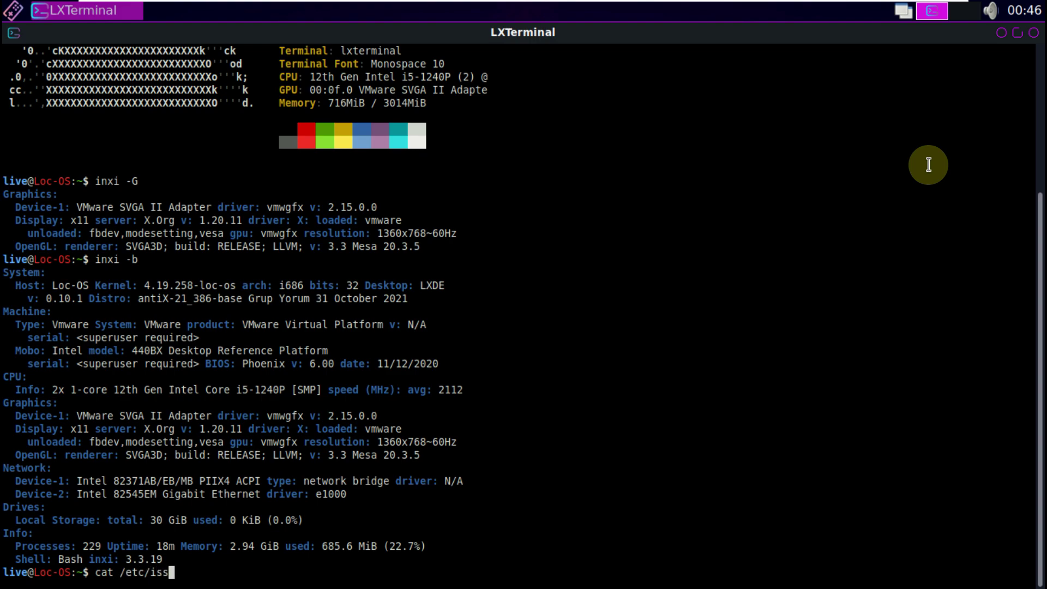
key(Return)
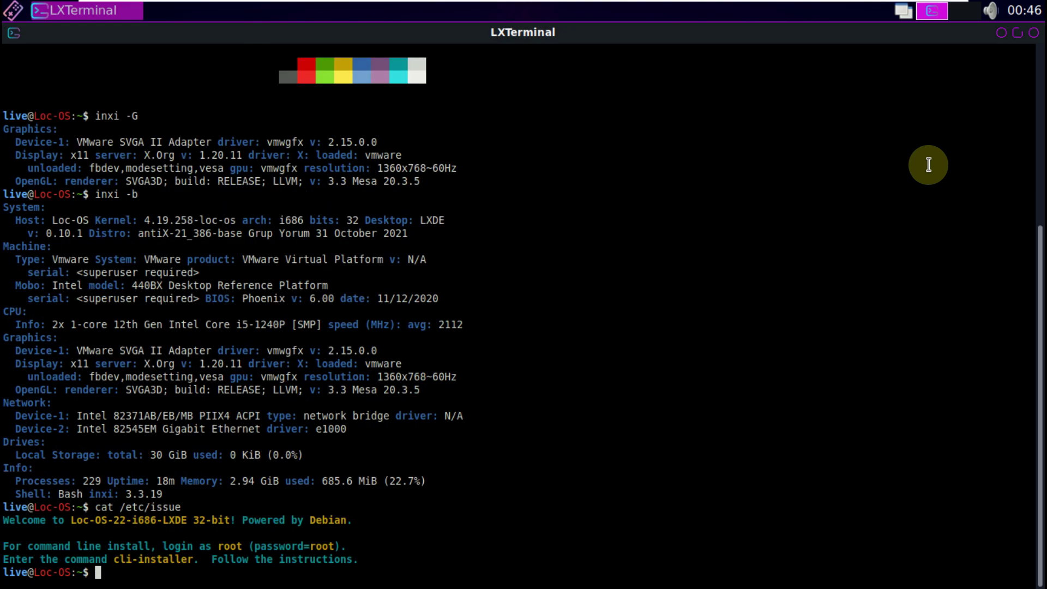
key(Return)
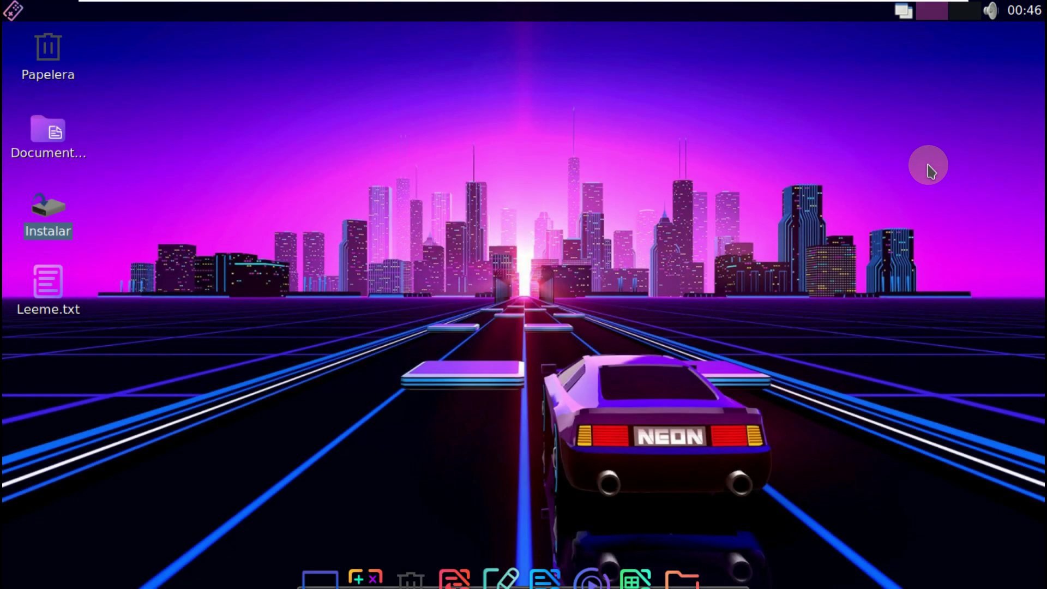
Shut down the live system by ending the LXDE session with Apagar.
click(16, 22)
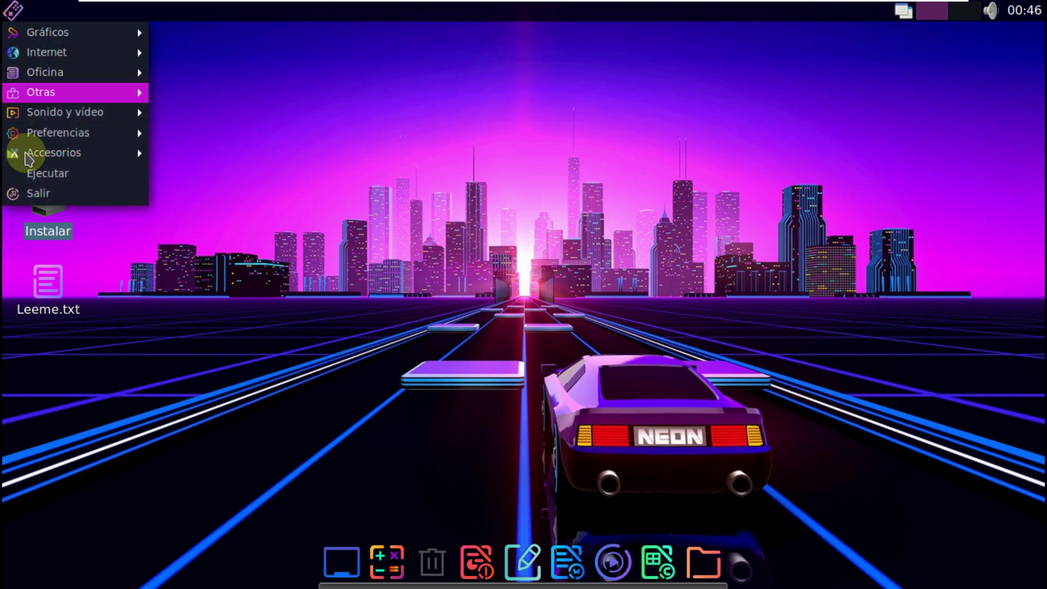
click(32, 199)
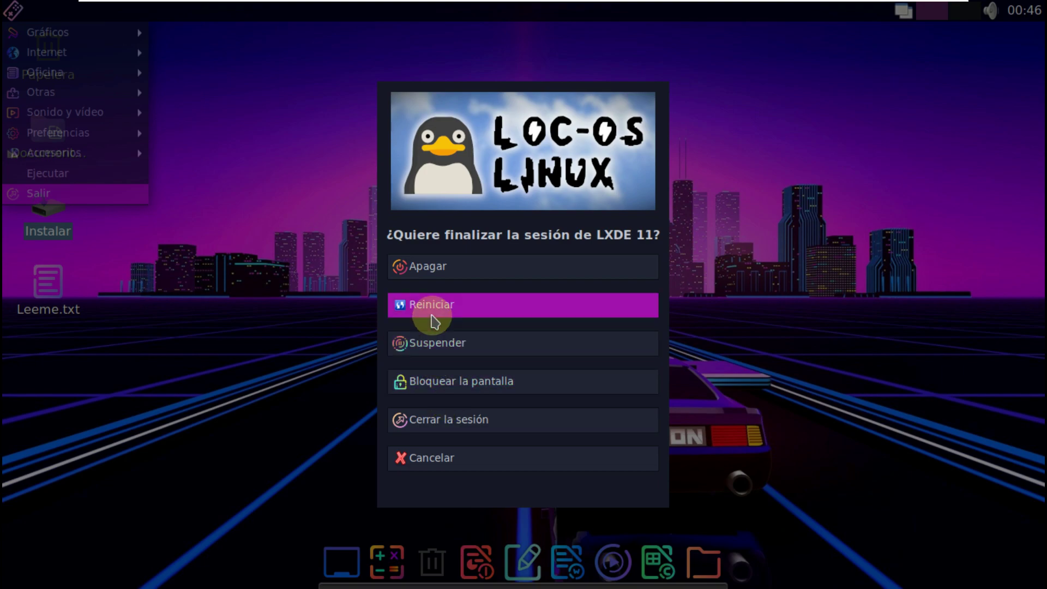
click(436, 266)
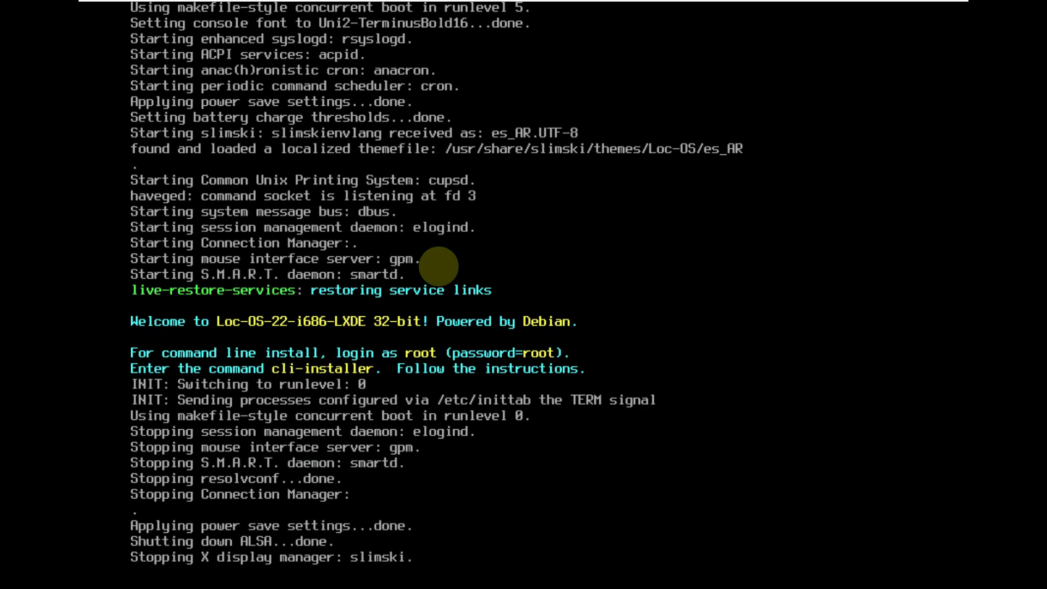